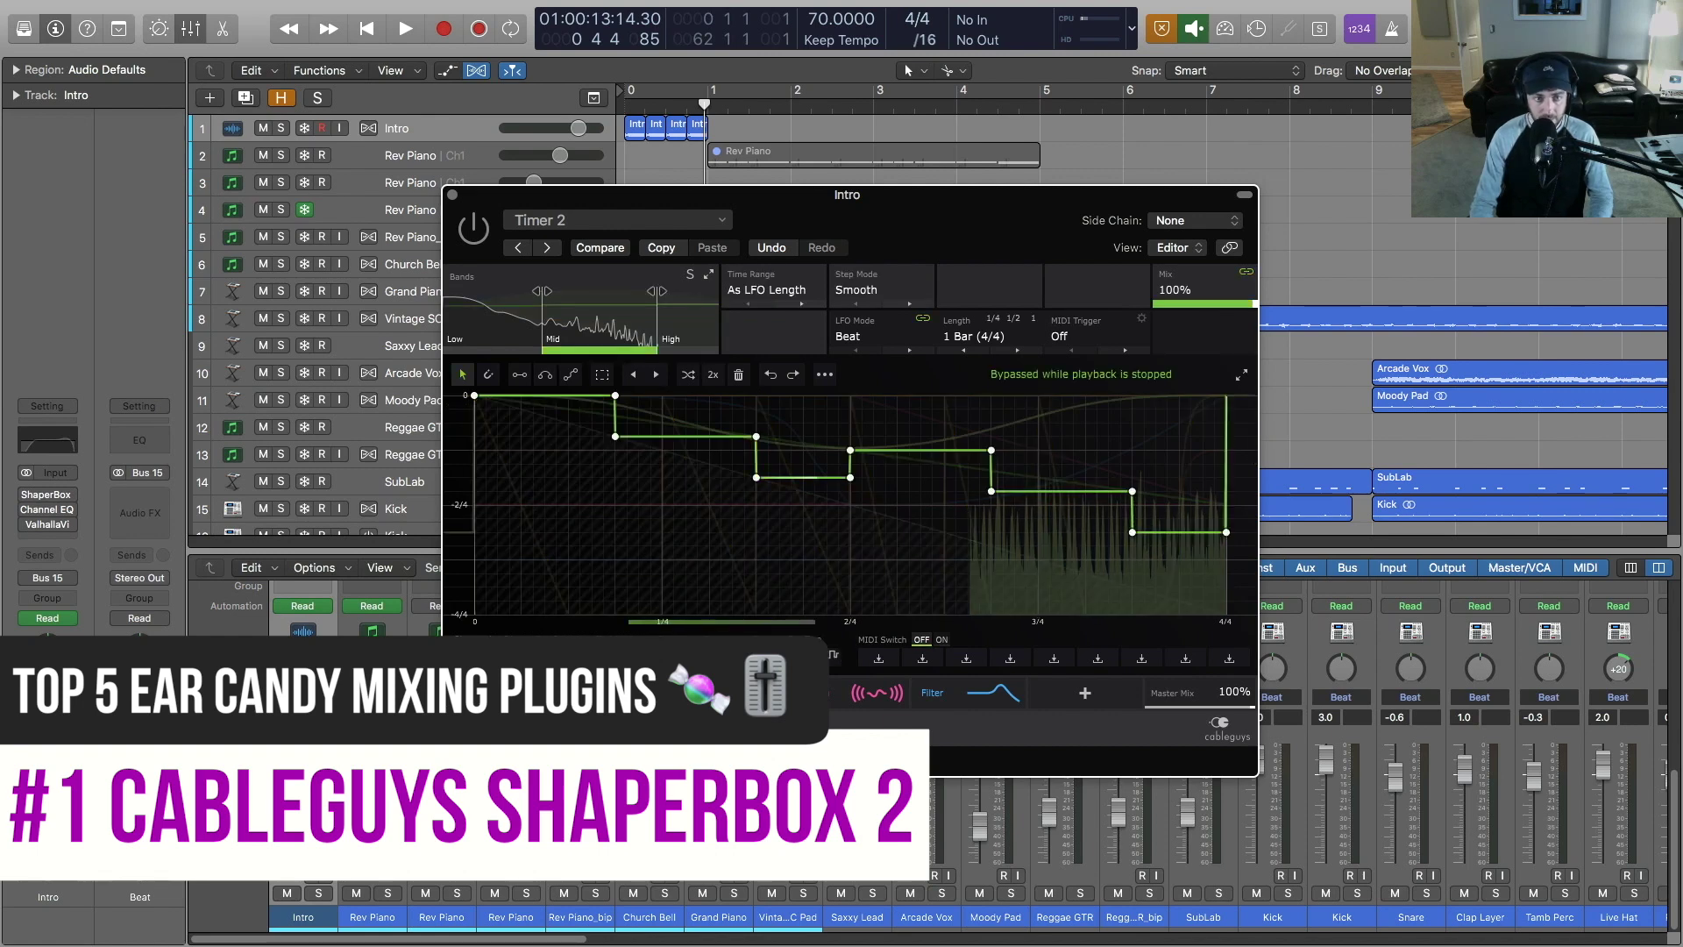
# Step: Browse ShaperBox 2's Volume, Pan, Width and Filter shapes, ending back on Width
pyautogui.click(613, 692)
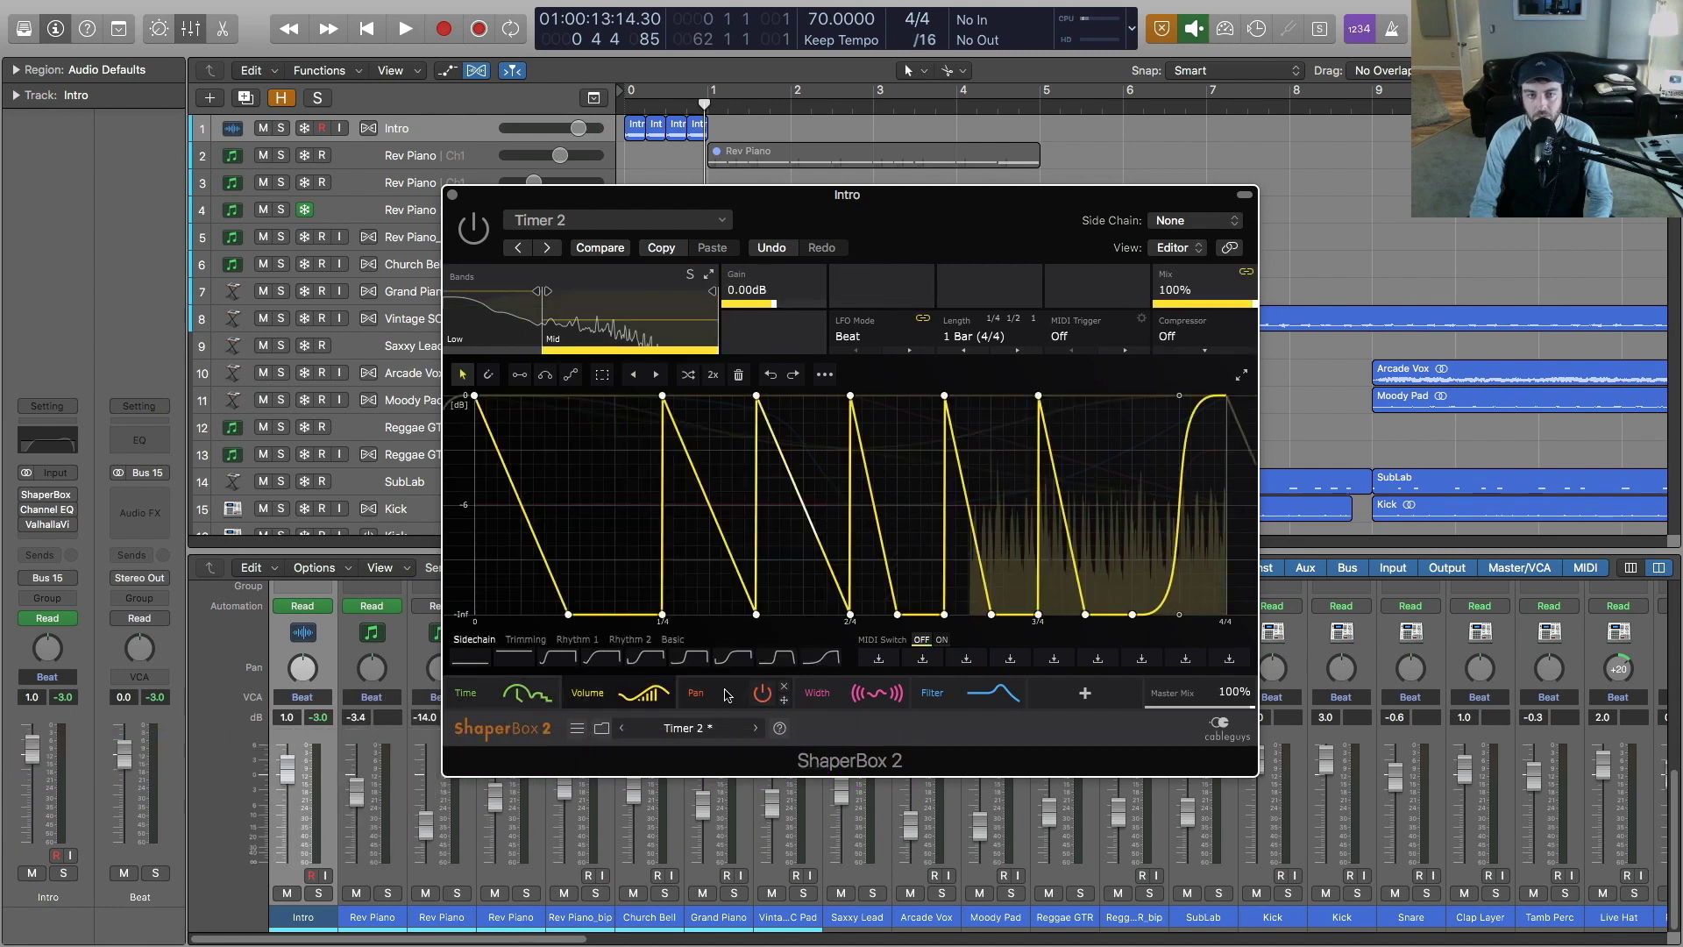
pyautogui.click(697, 692)
pyautogui.click(819, 693)
pyautogui.click(963, 694)
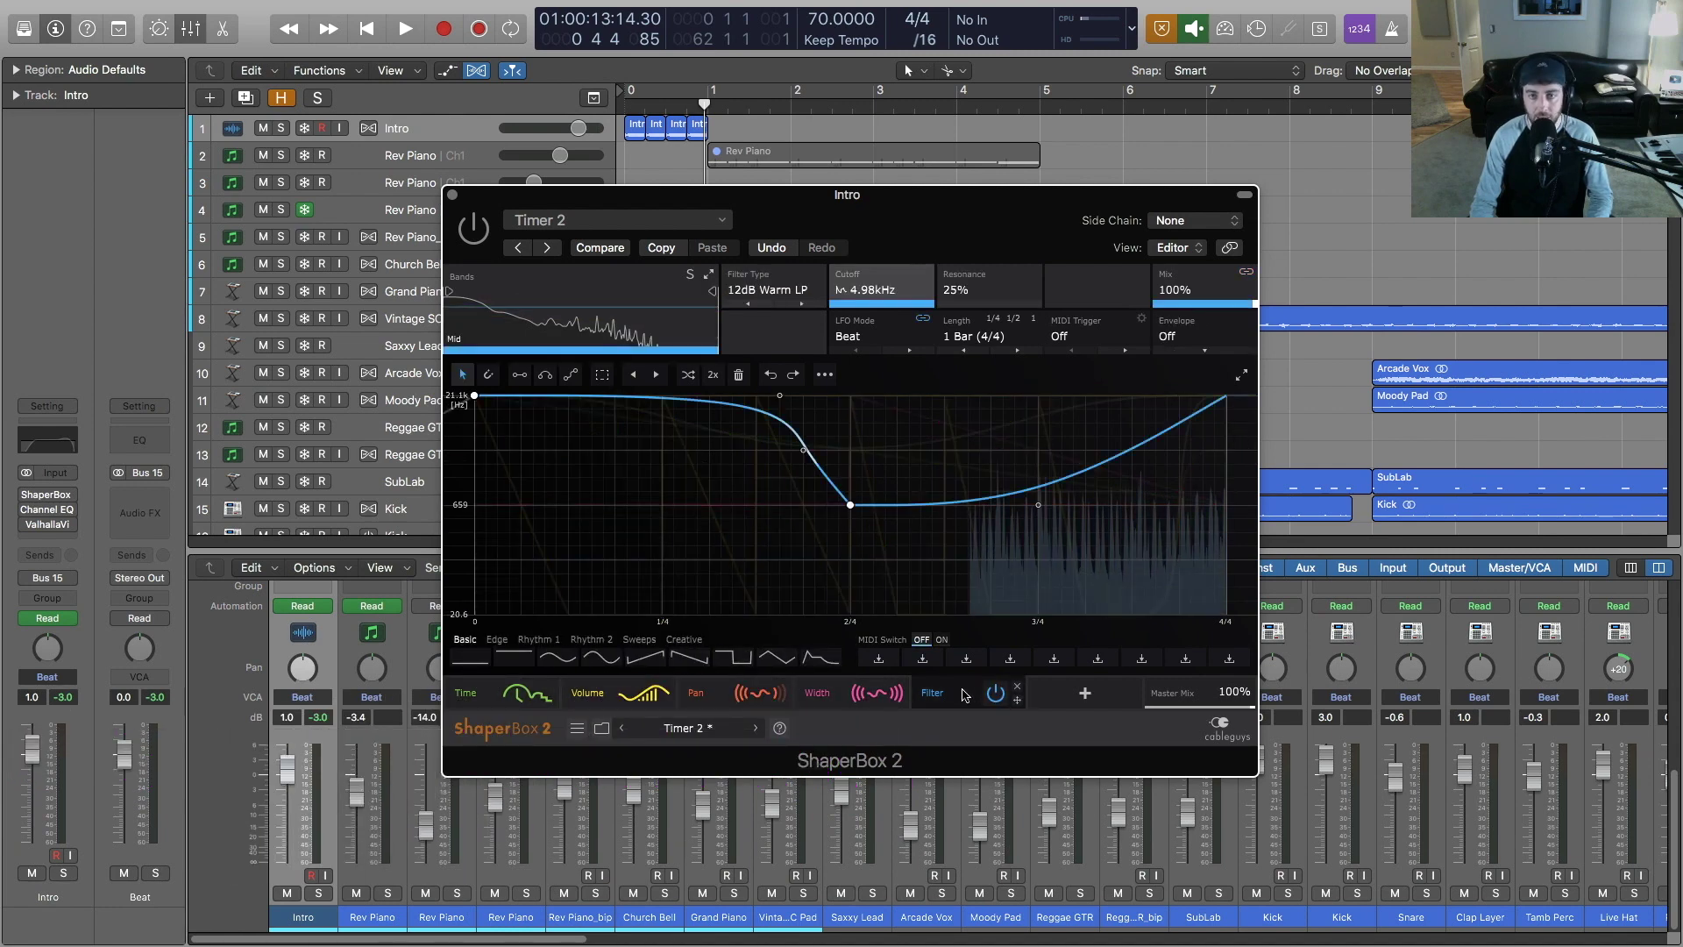
pyautogui.click(822, 702)
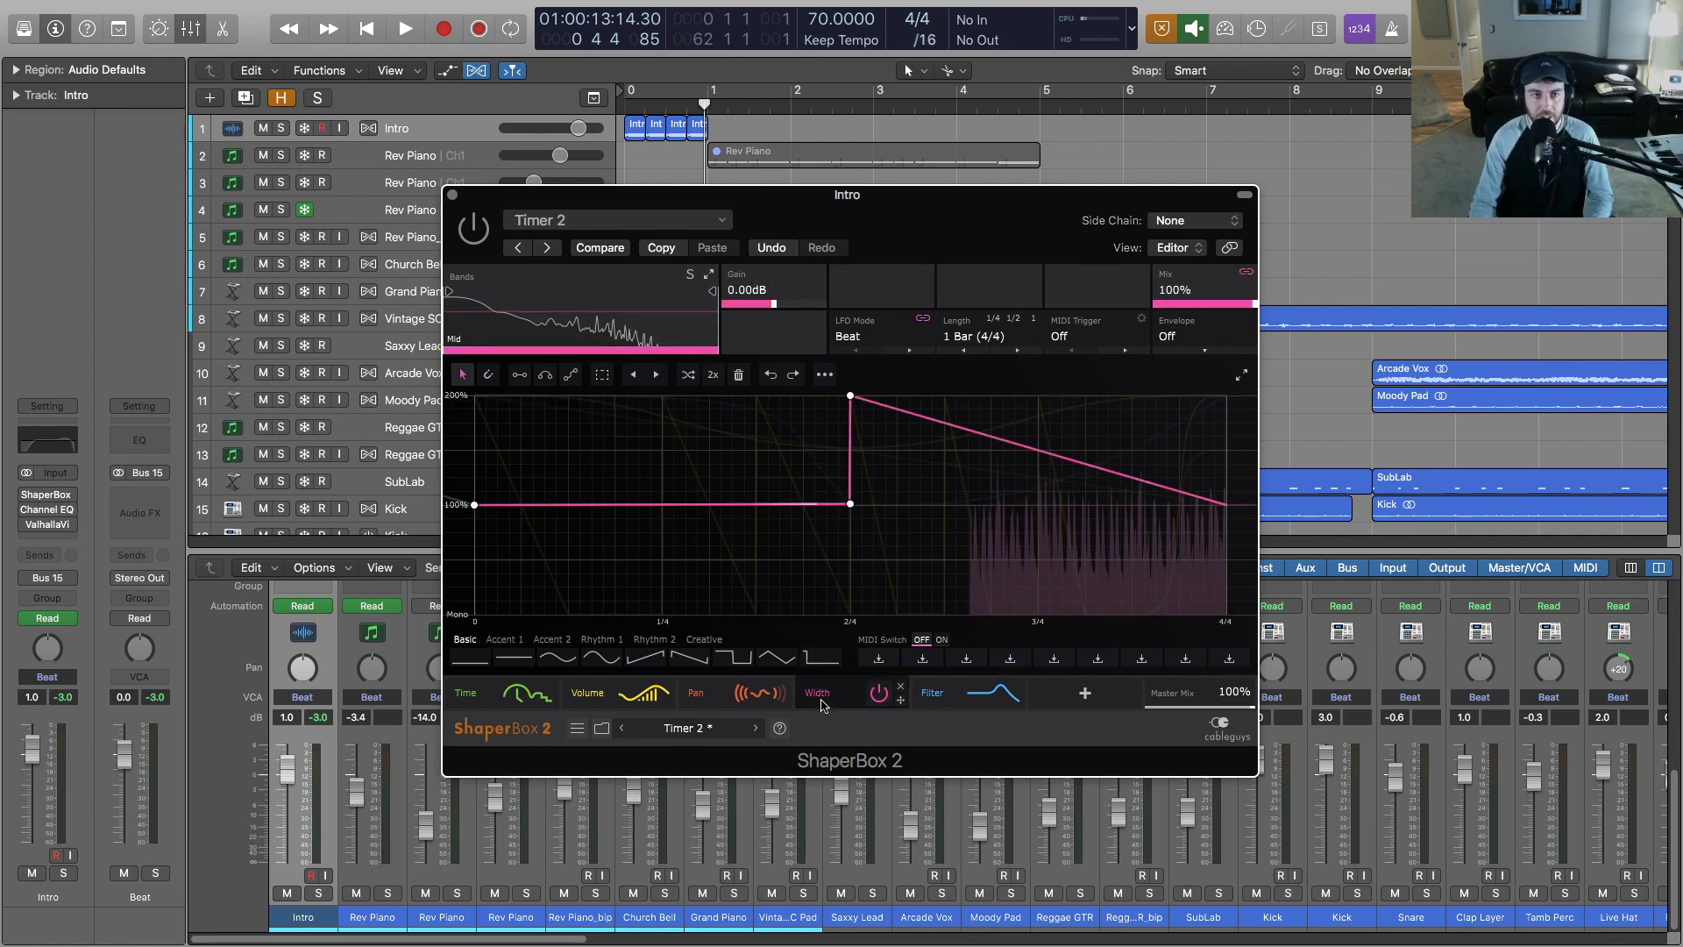
# Step: Play the Intro from the project start to hear the Width shape, then return to the start
pyautogui.moveTo(709, 101); pyautogui.dragTo(634, 103)
pyautogui.press('space')
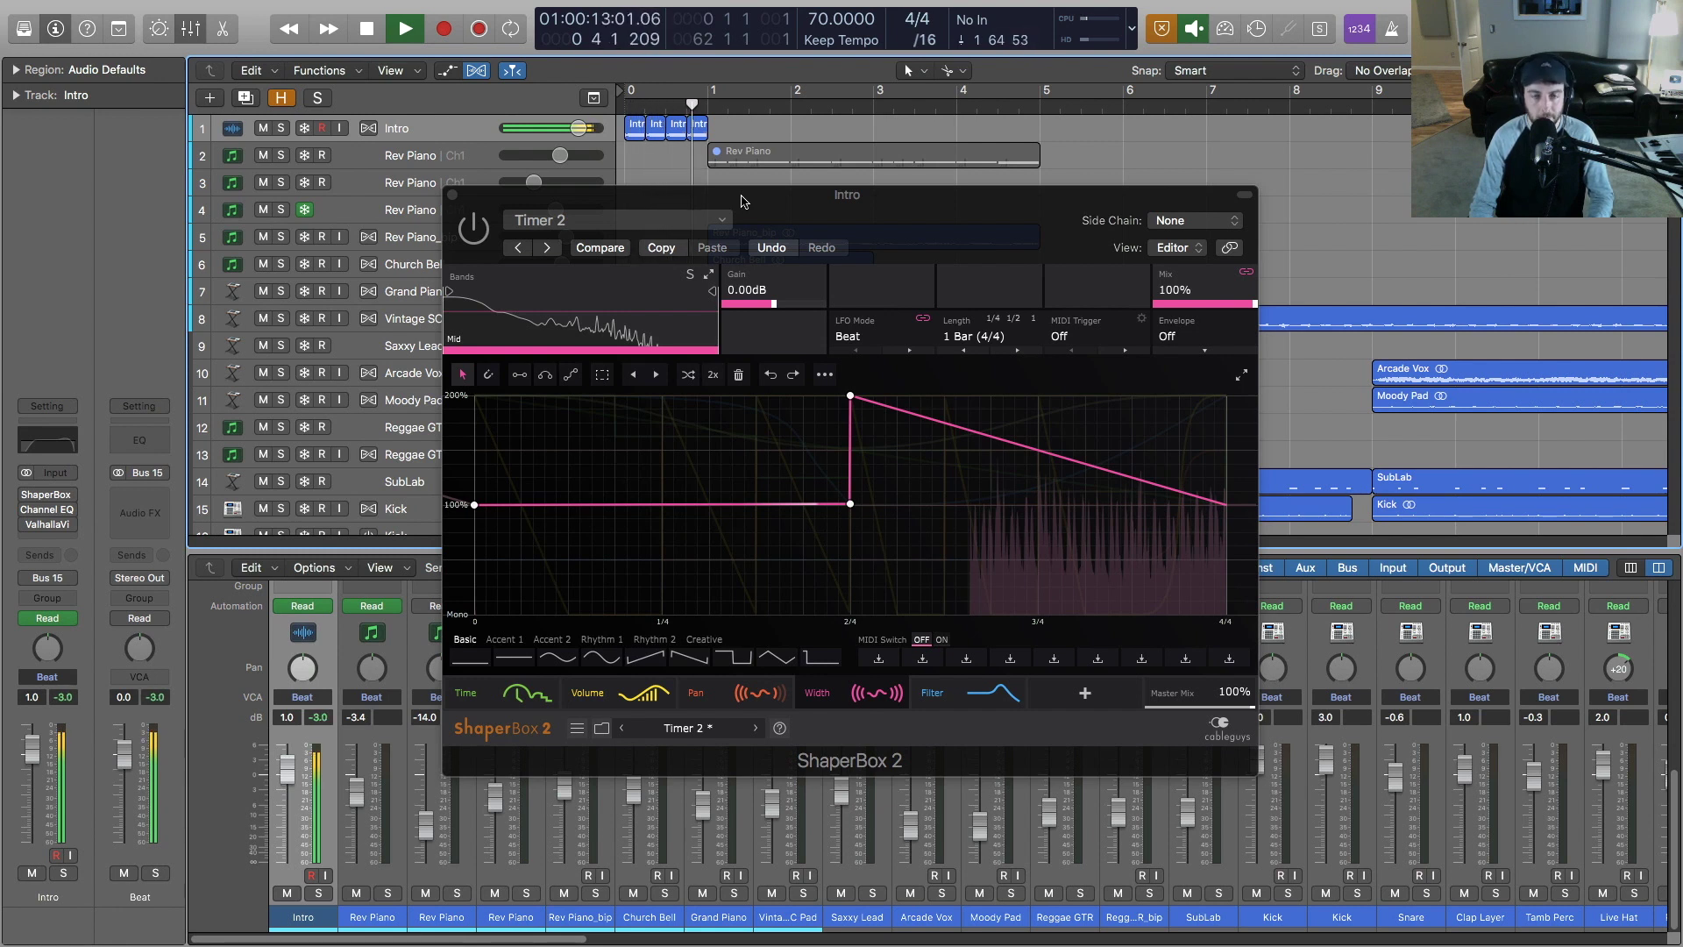
pyautogui.press('space')
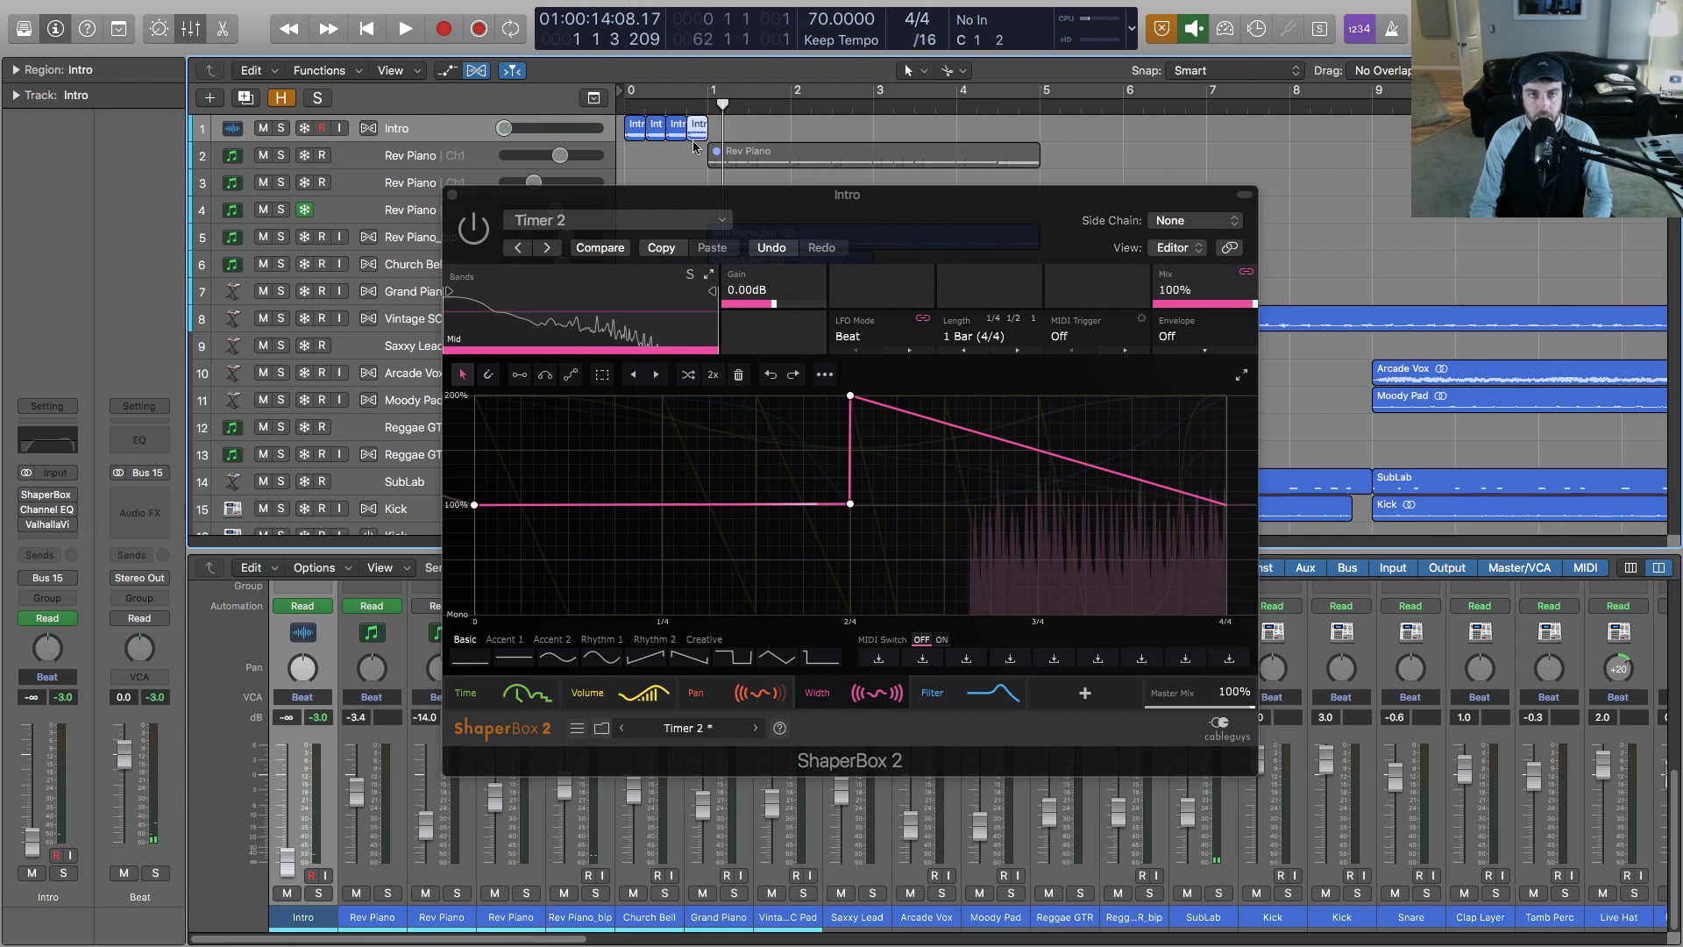
pyautogui.click(13, 70)
pyautogui.click(13, 70)
pyautogui.press('Return')
pyautogui.press('space')
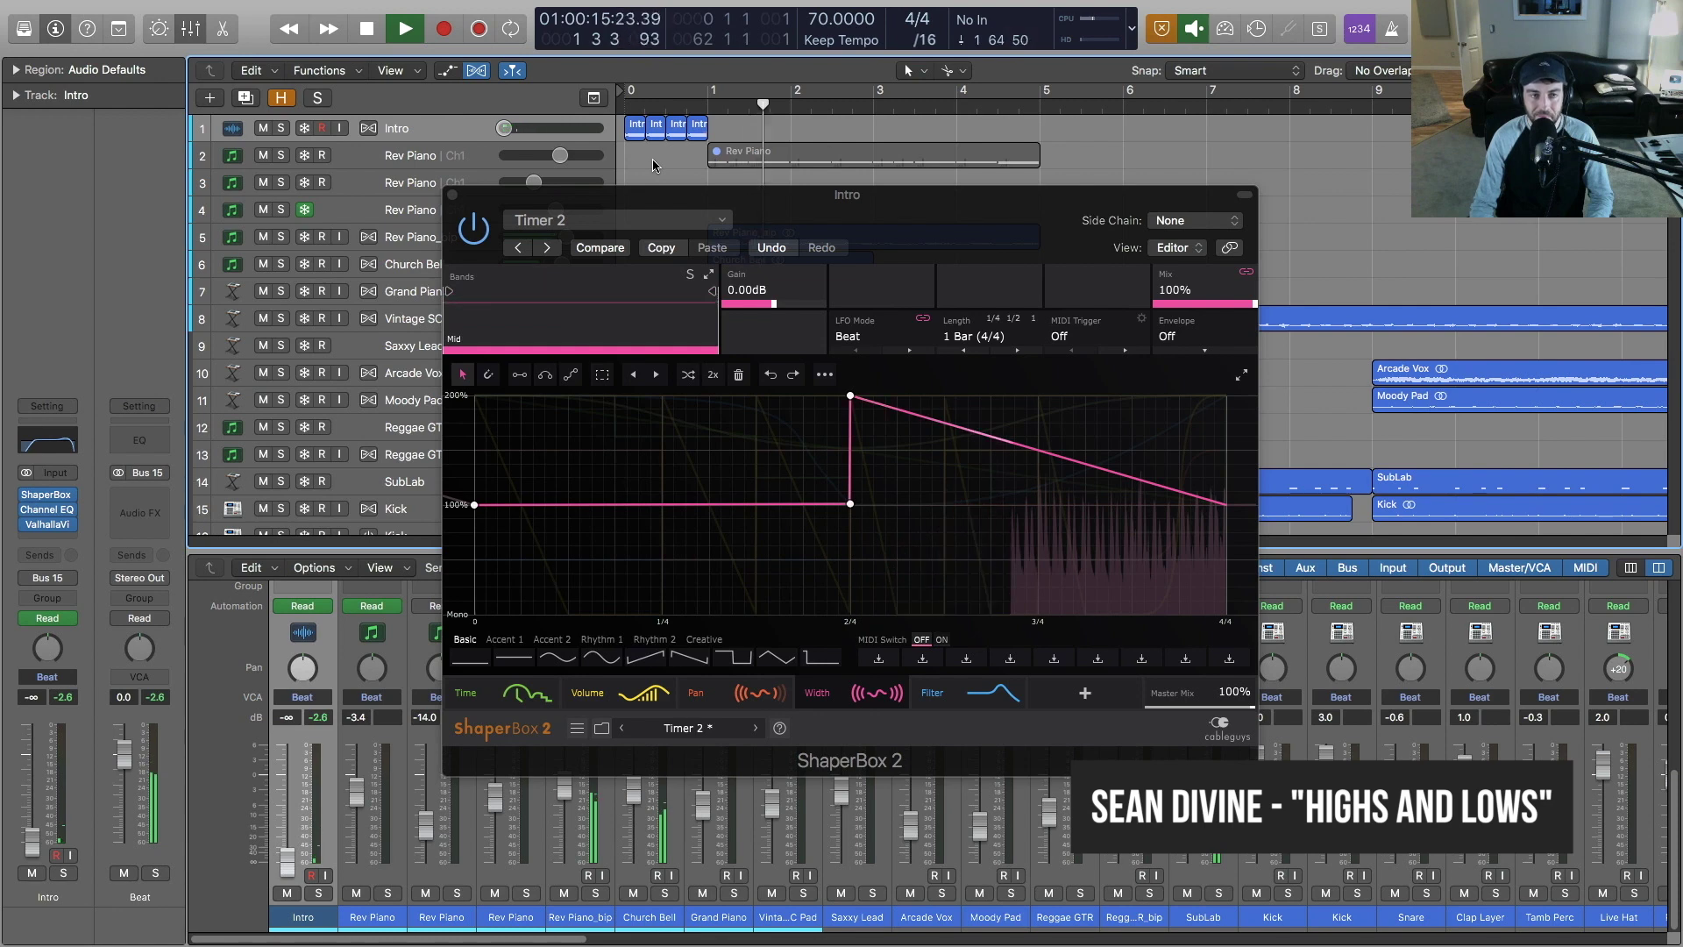
pyautogui.press('space')
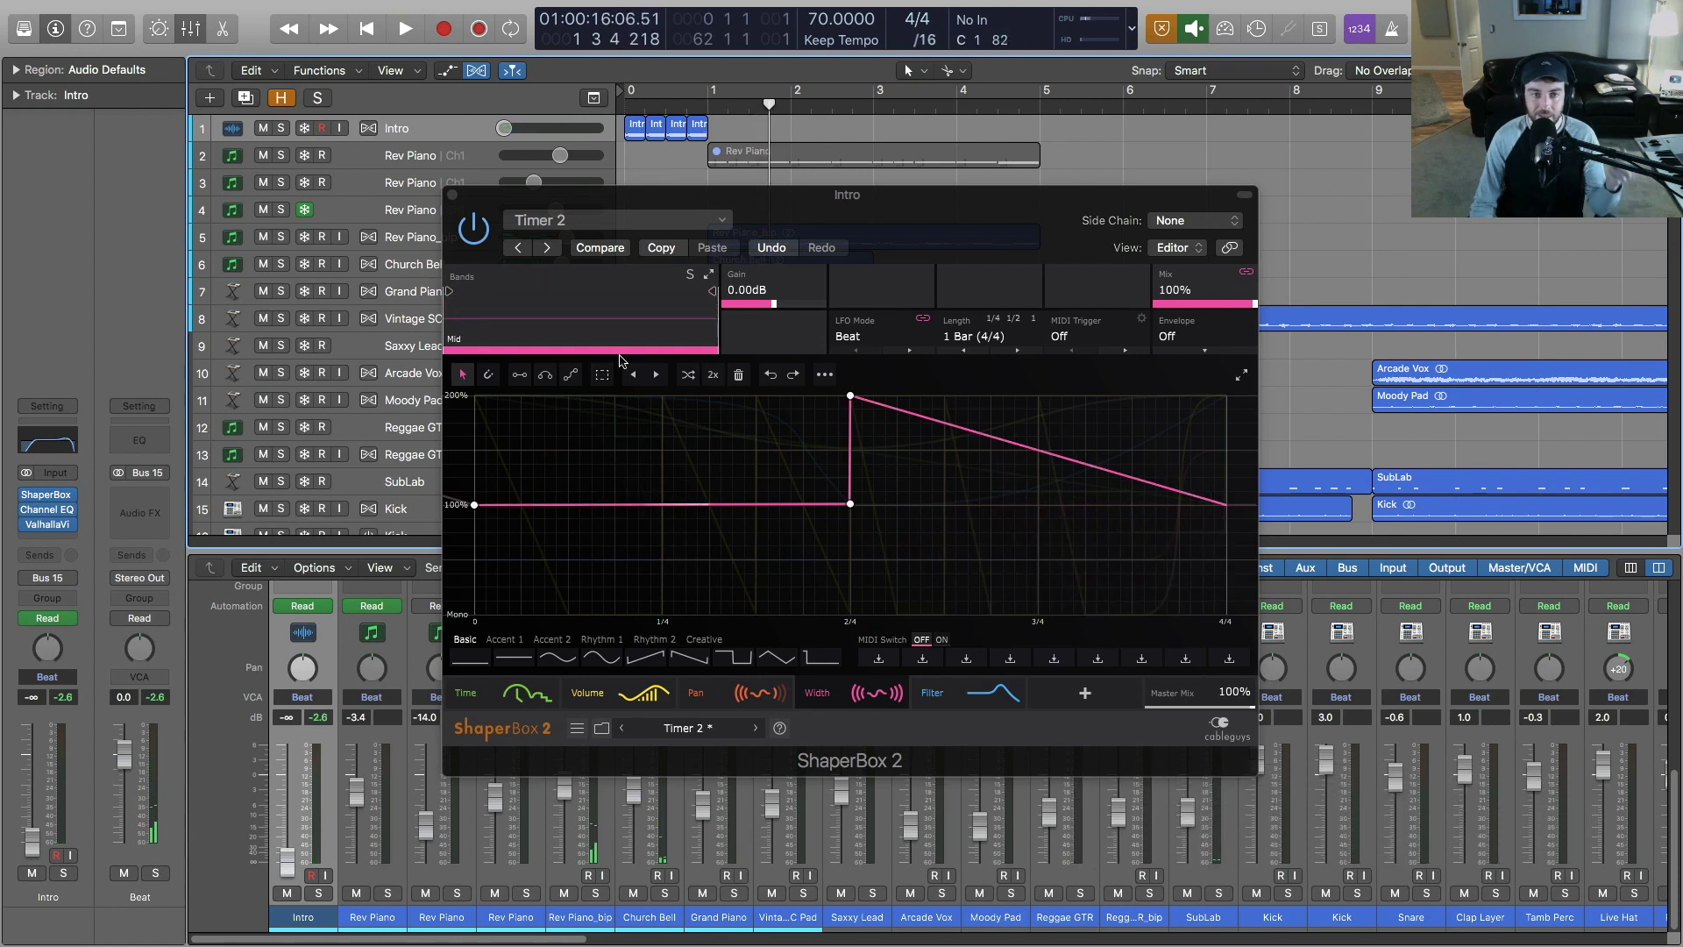
pyautogui.press('Return')
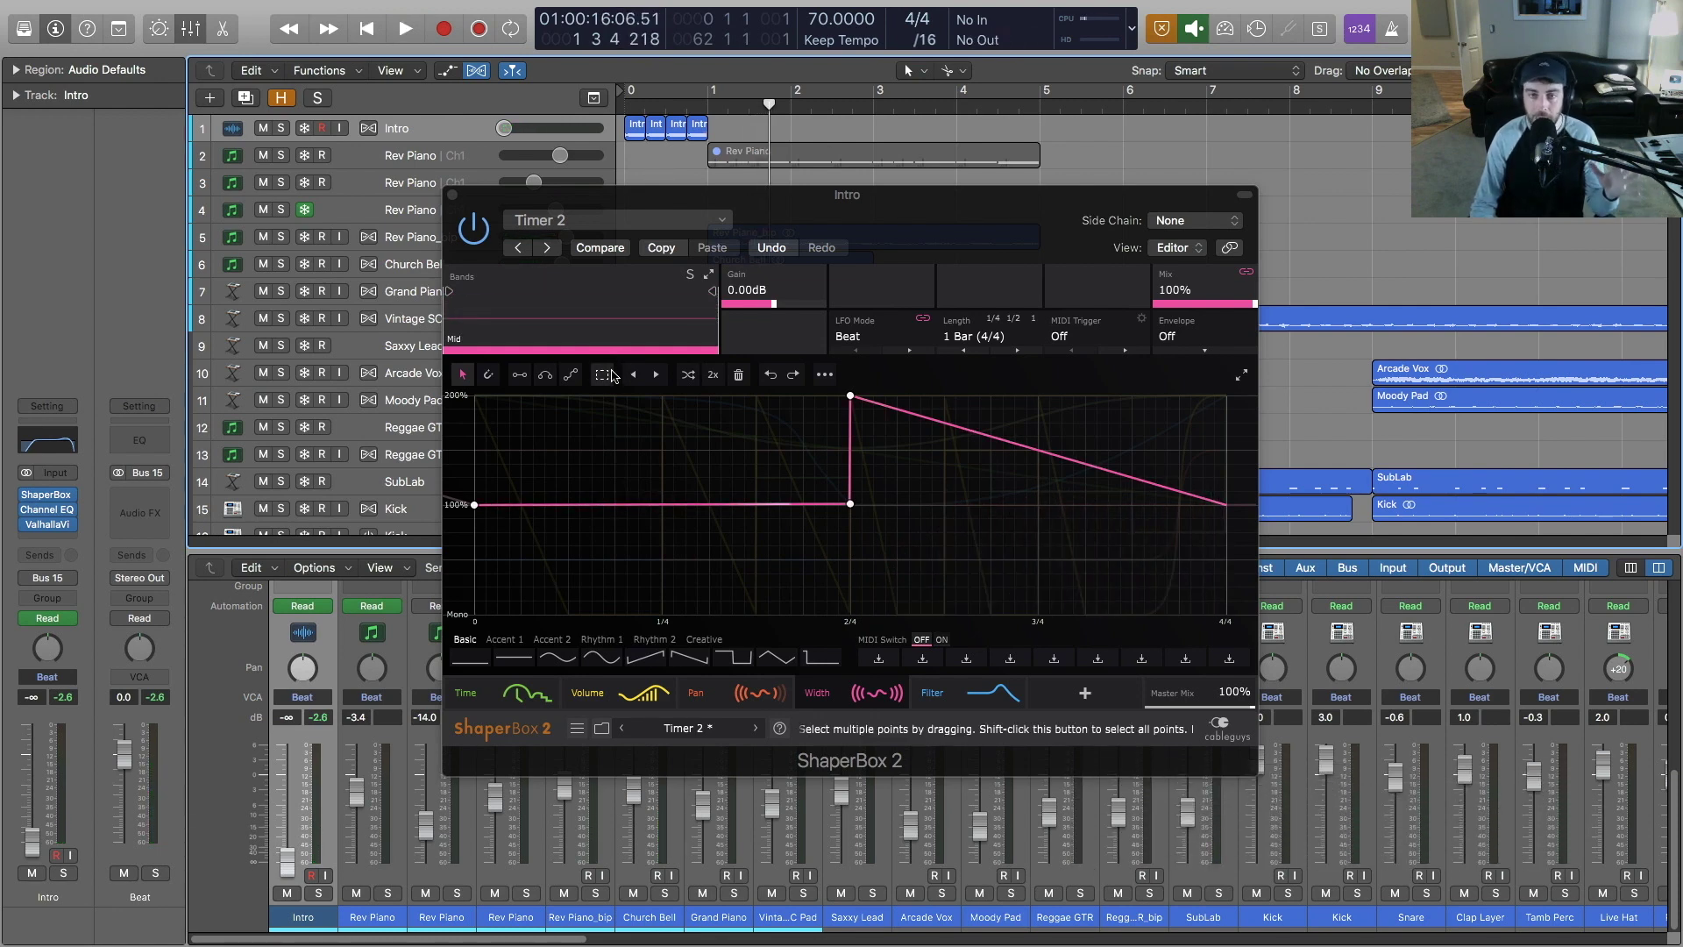
# Step: Drop the Filter module's cutoff to 633 Hz and play the Intro to hear it
pyautogui.click(954, 700)
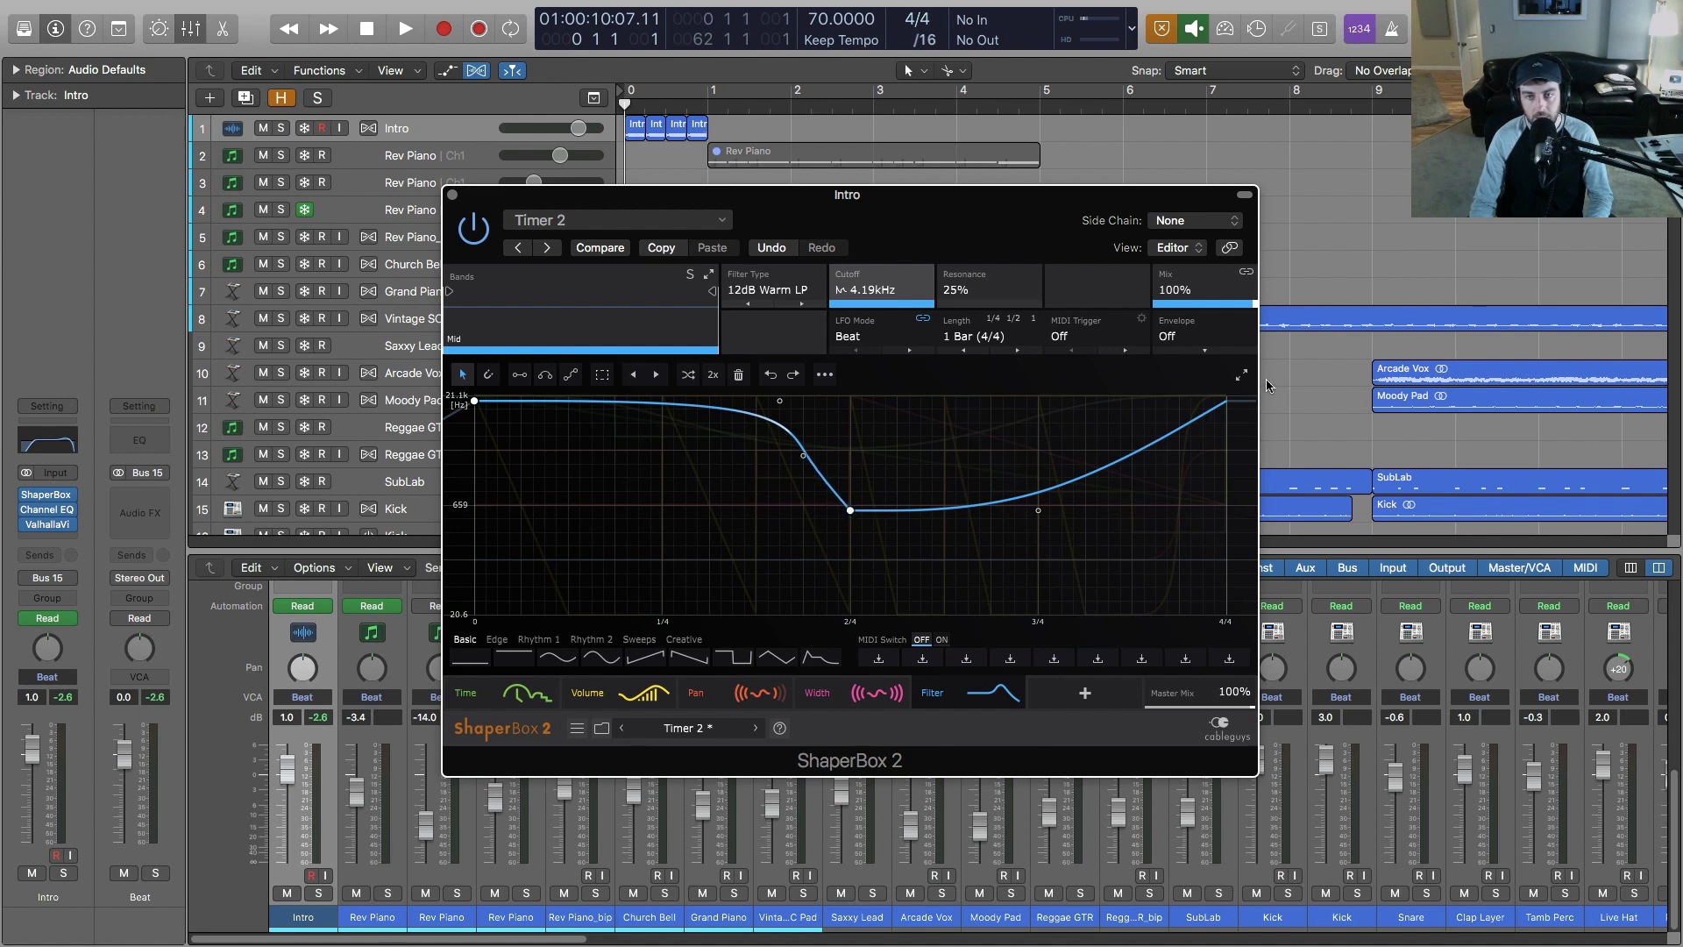
pyautogui.moveTo(876, 289); pyautogui.dragTo(876, 385)
pyautogui.press('space')
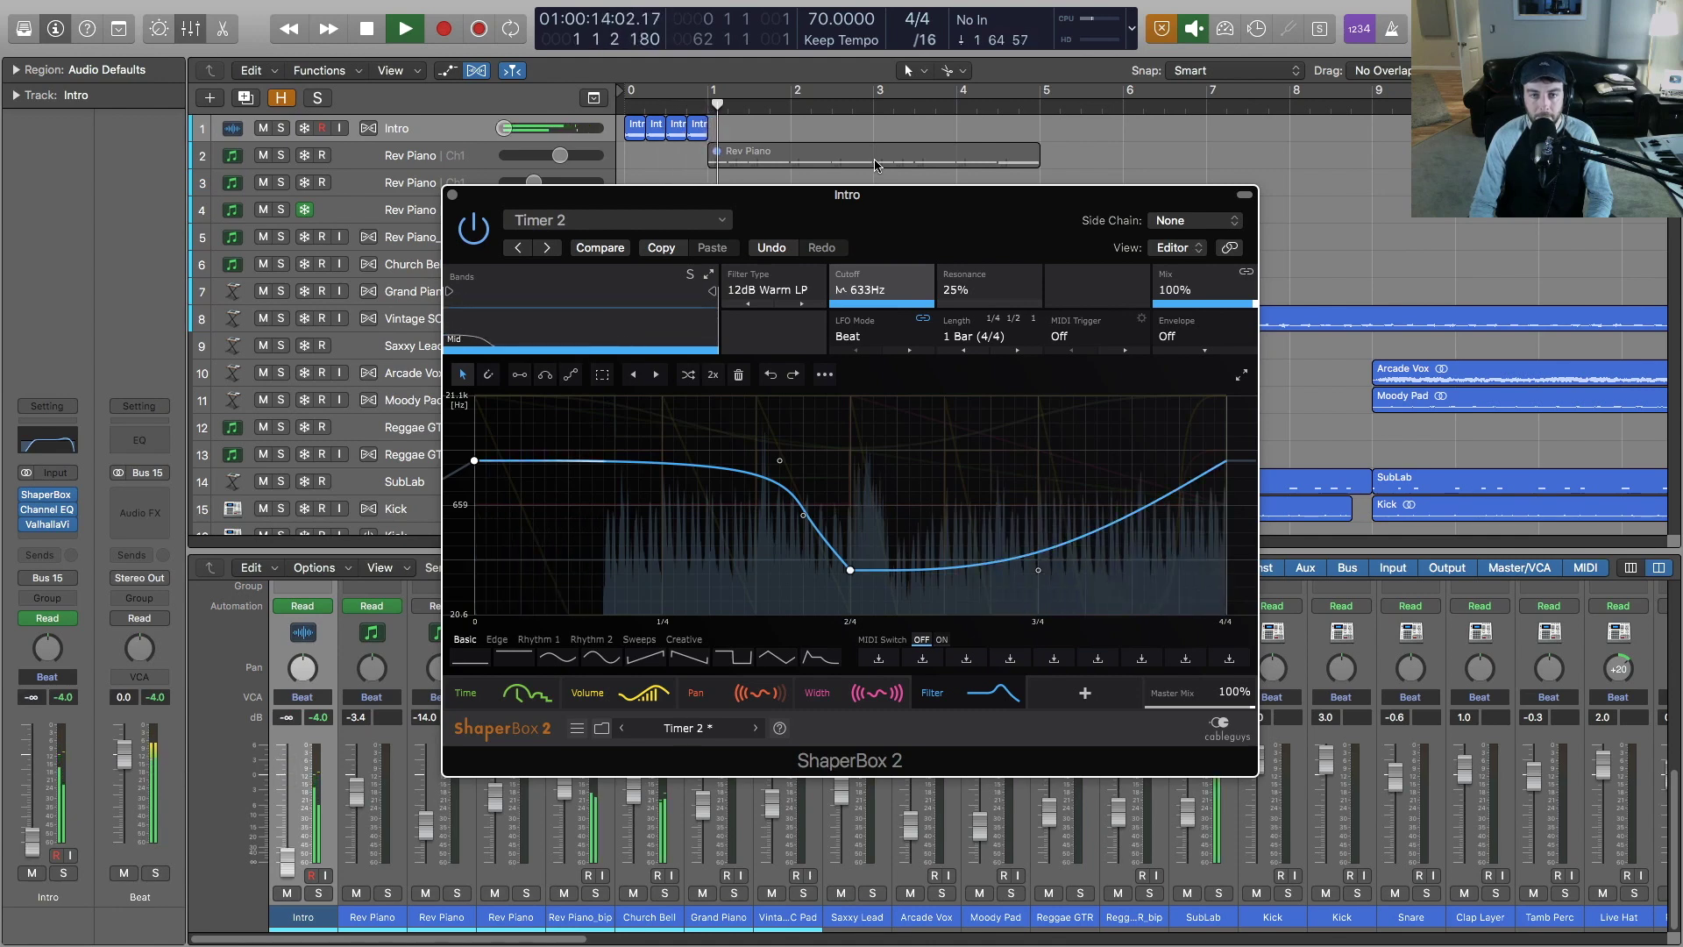
pyautogui.press('space')
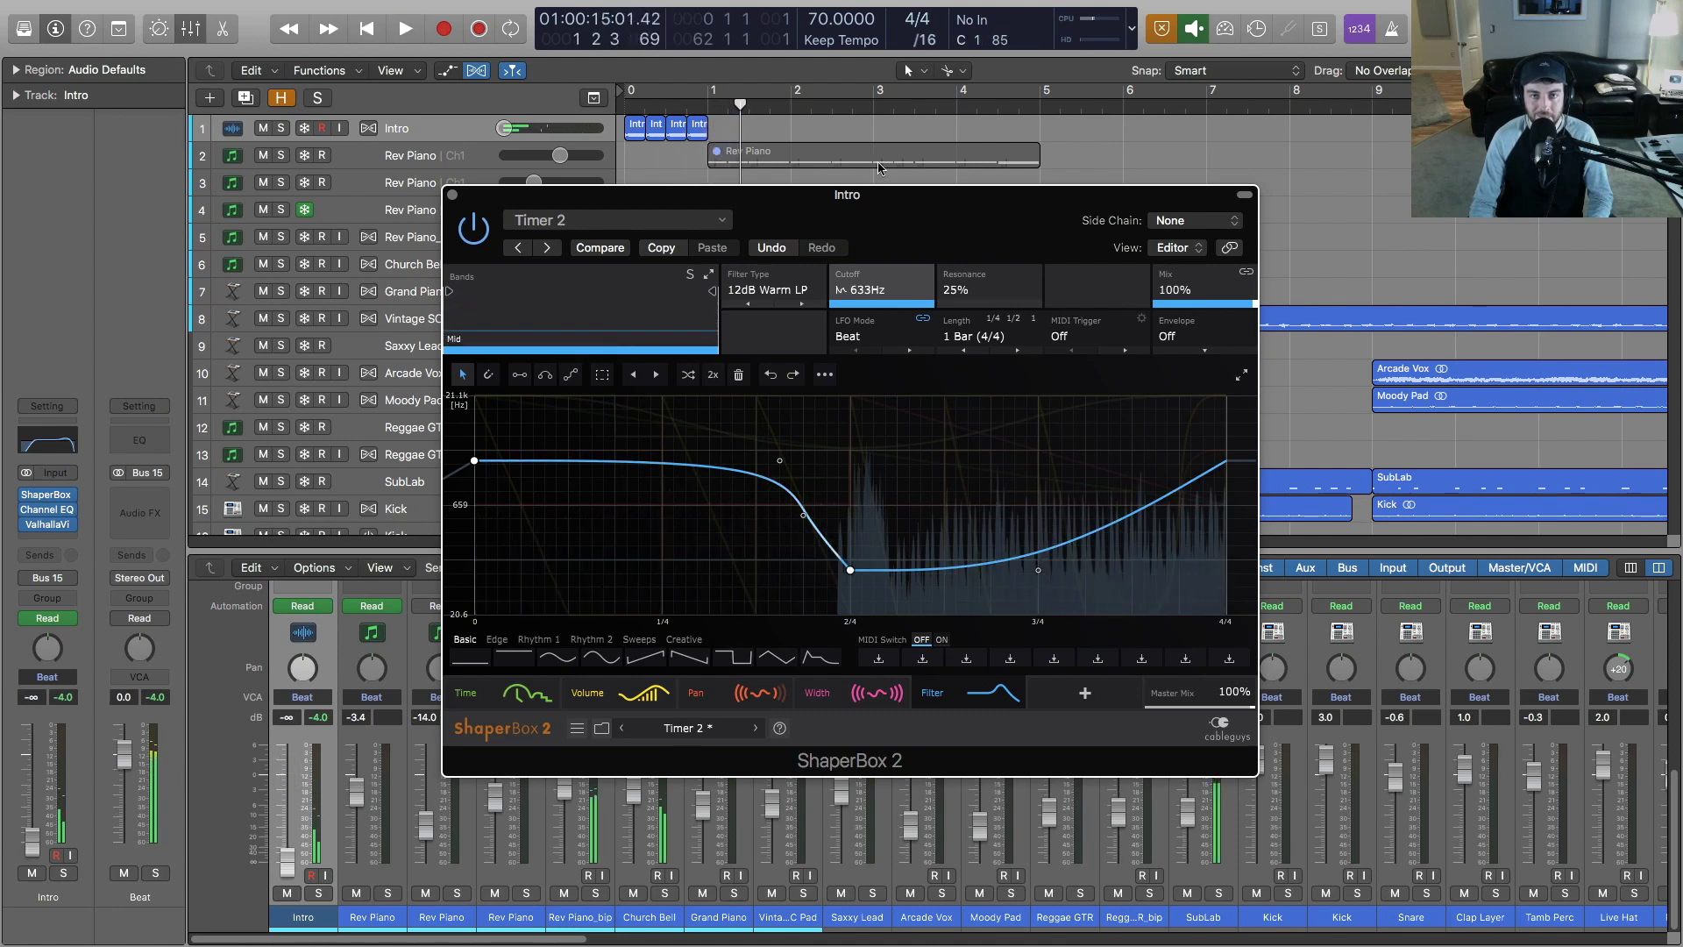
# Step: Load the saved Time preset via Compare and play the stutter shape
pyautogui.click(599, 248)
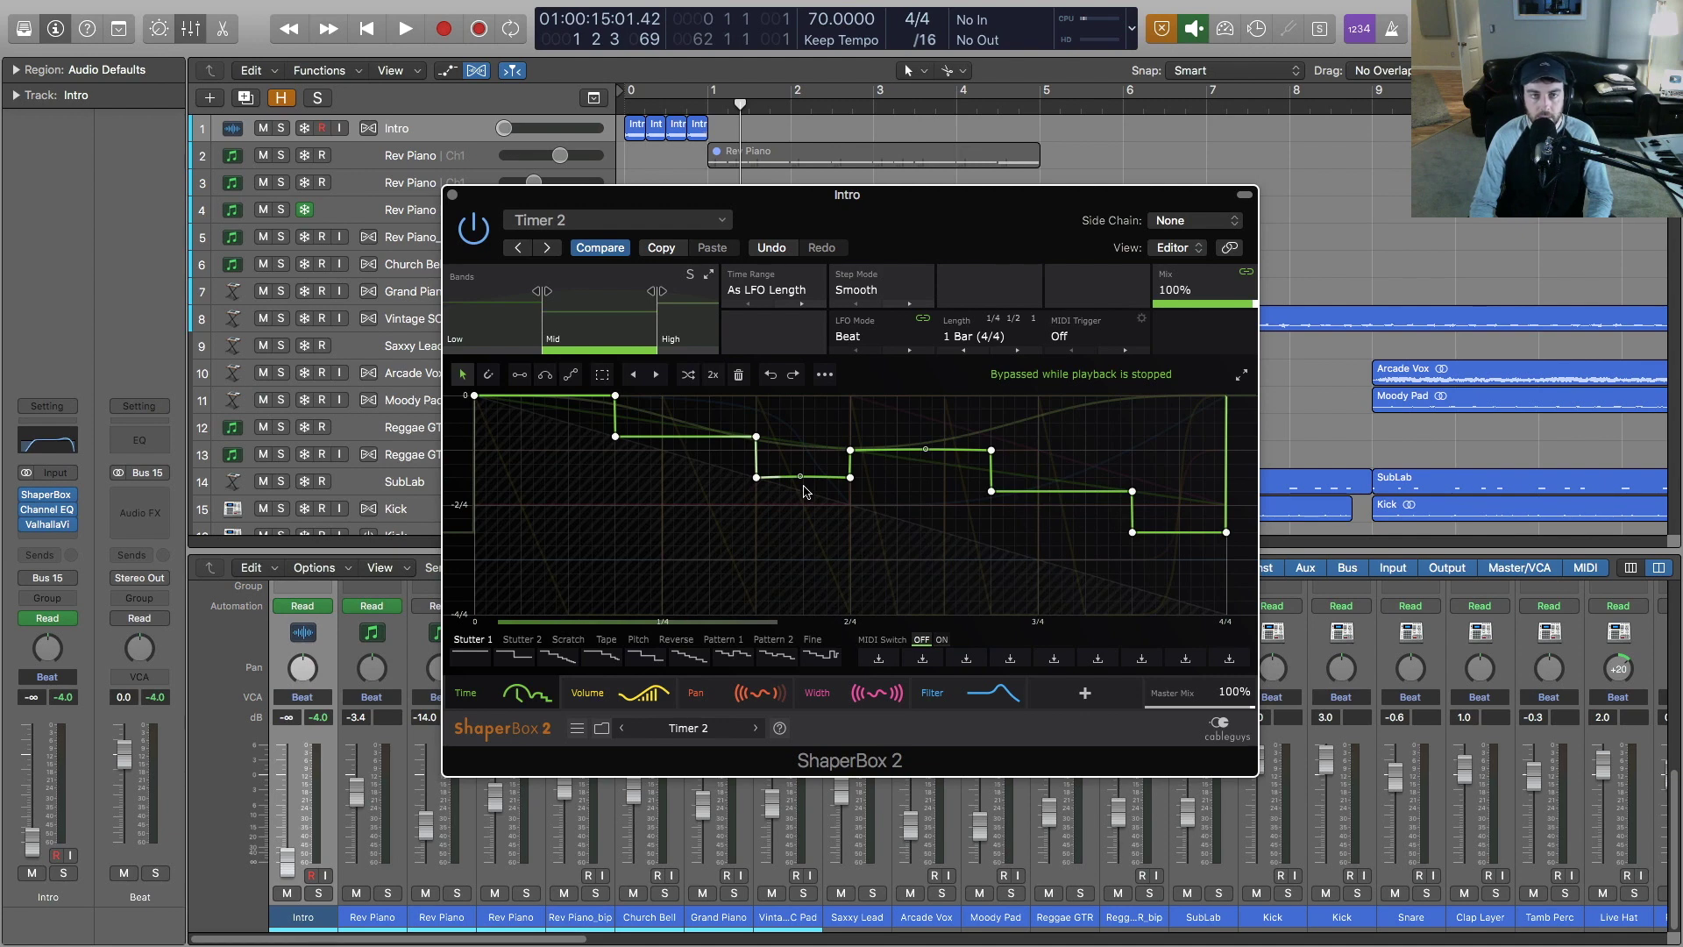
pyautogui.press('space')
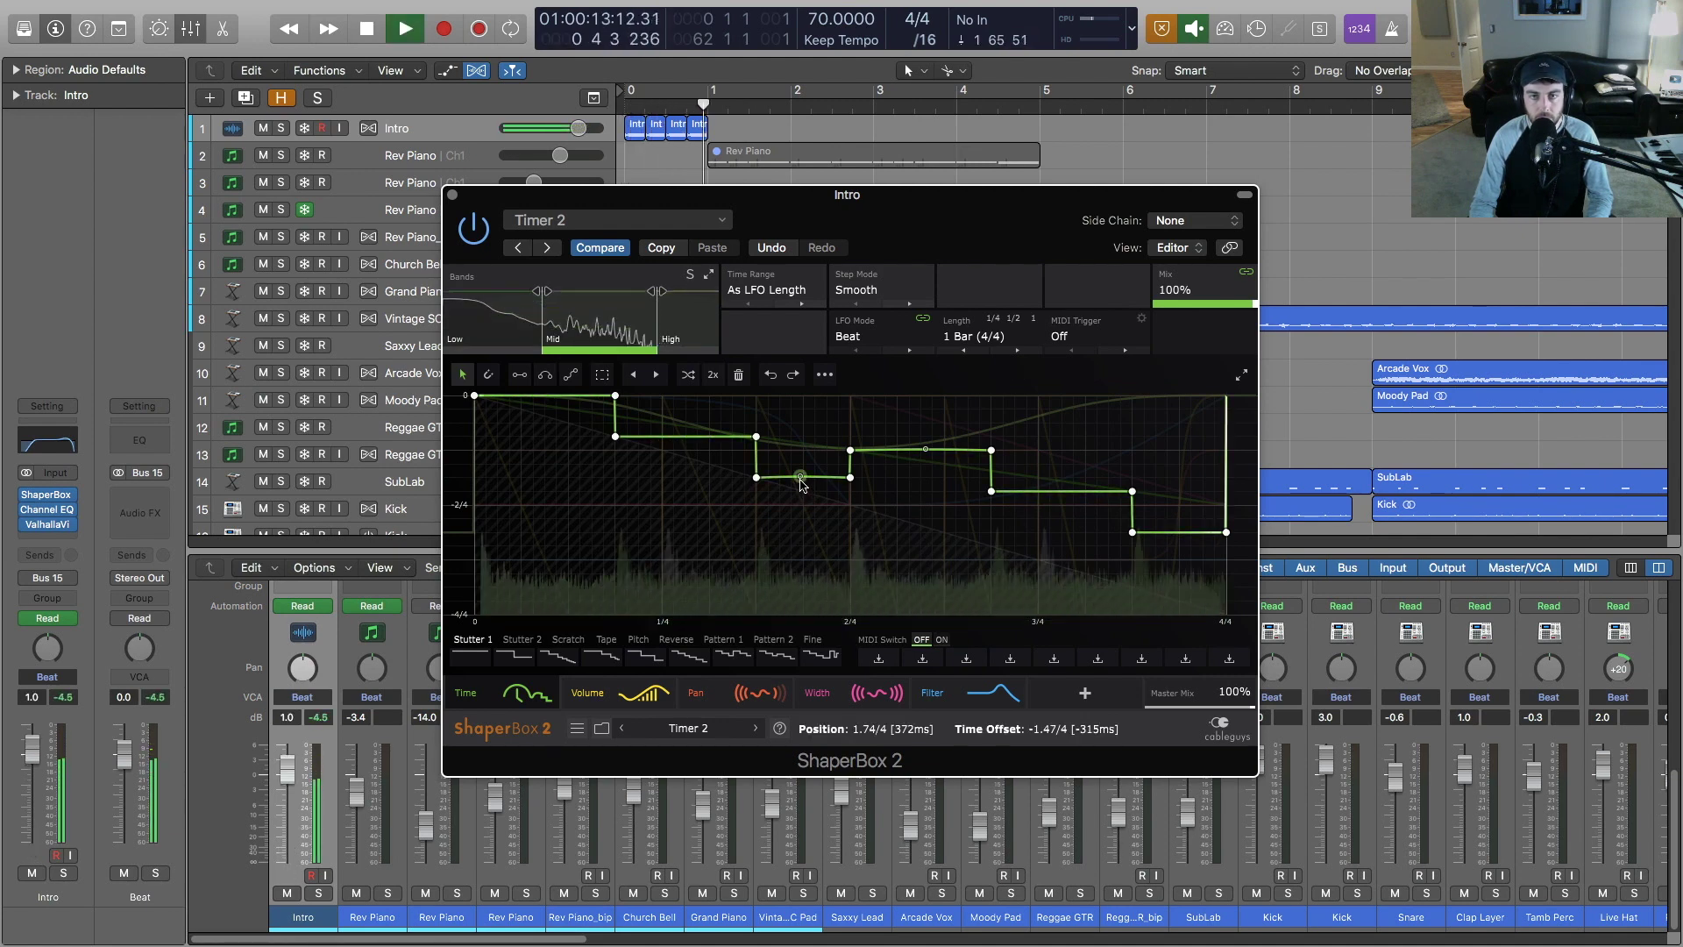
pyautogui.press('space')
# Step: Bend the middle step and the flat step before 3/4 down into curved dips
pyautogui.moveTo(800, 477); pyautogui.dragTo(799, 557)
pyautogui.press('space')
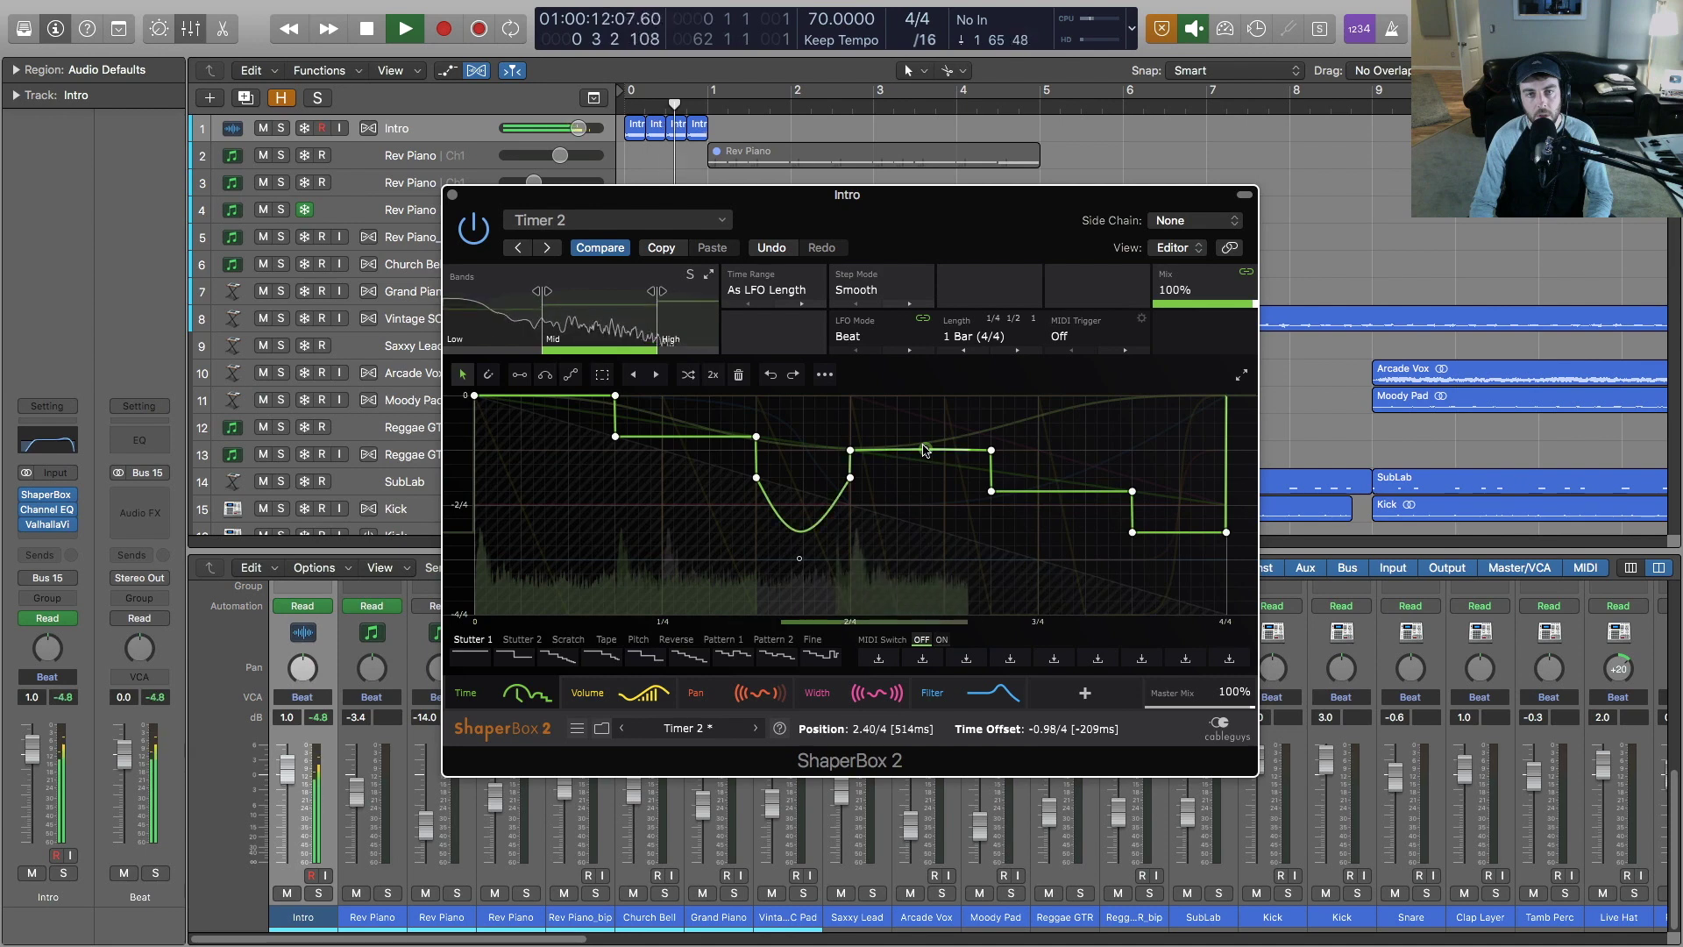
pyautogui.moveTo(928, 449); pyautogui.dragTo(932, 515)
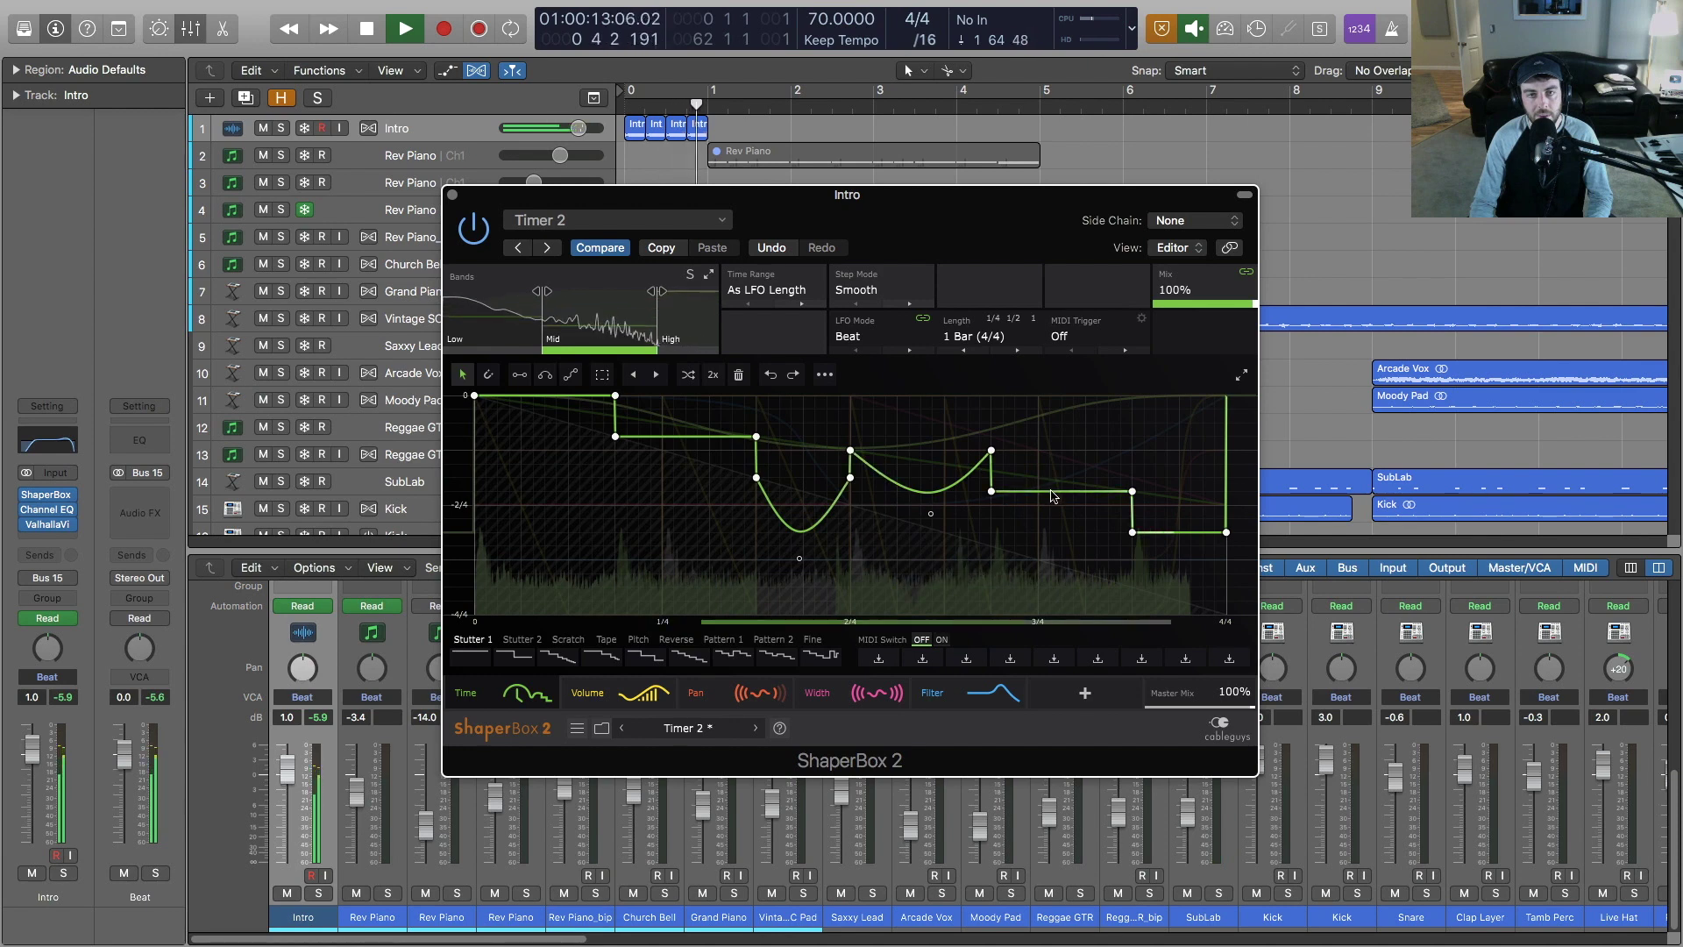
# Step: Compare the Intro with the Volume shaper switched off and back on during playback
pyautogui.click(587, 693)
pyautogui.press('space')
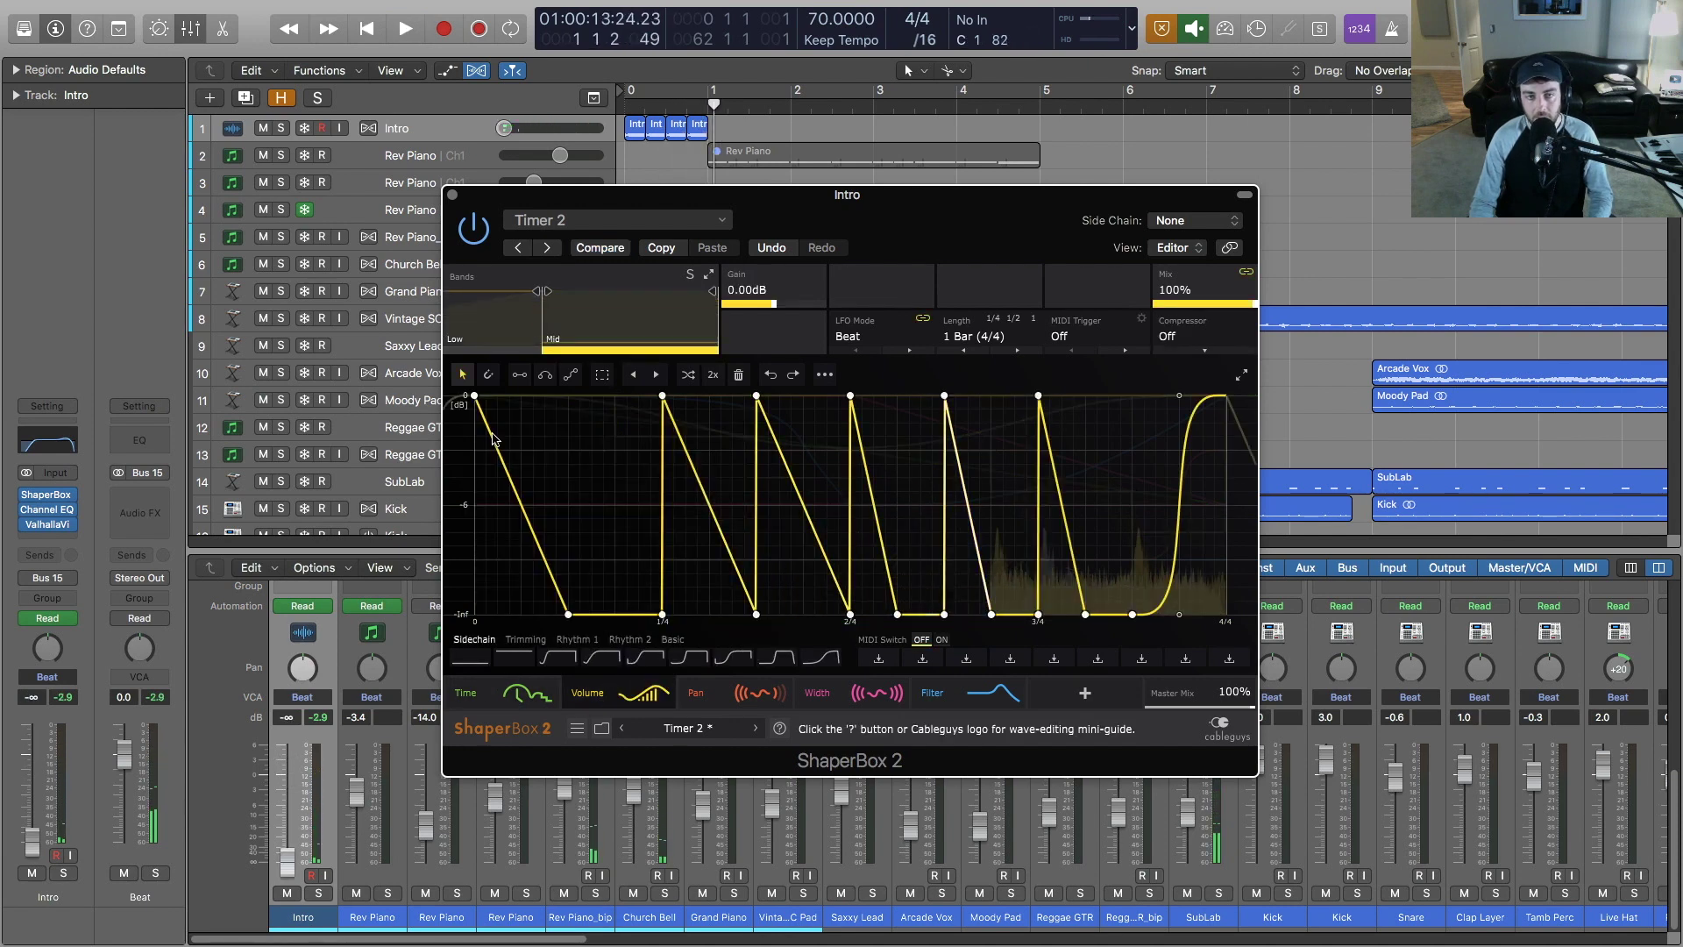
pyautogui.click(648, 695)
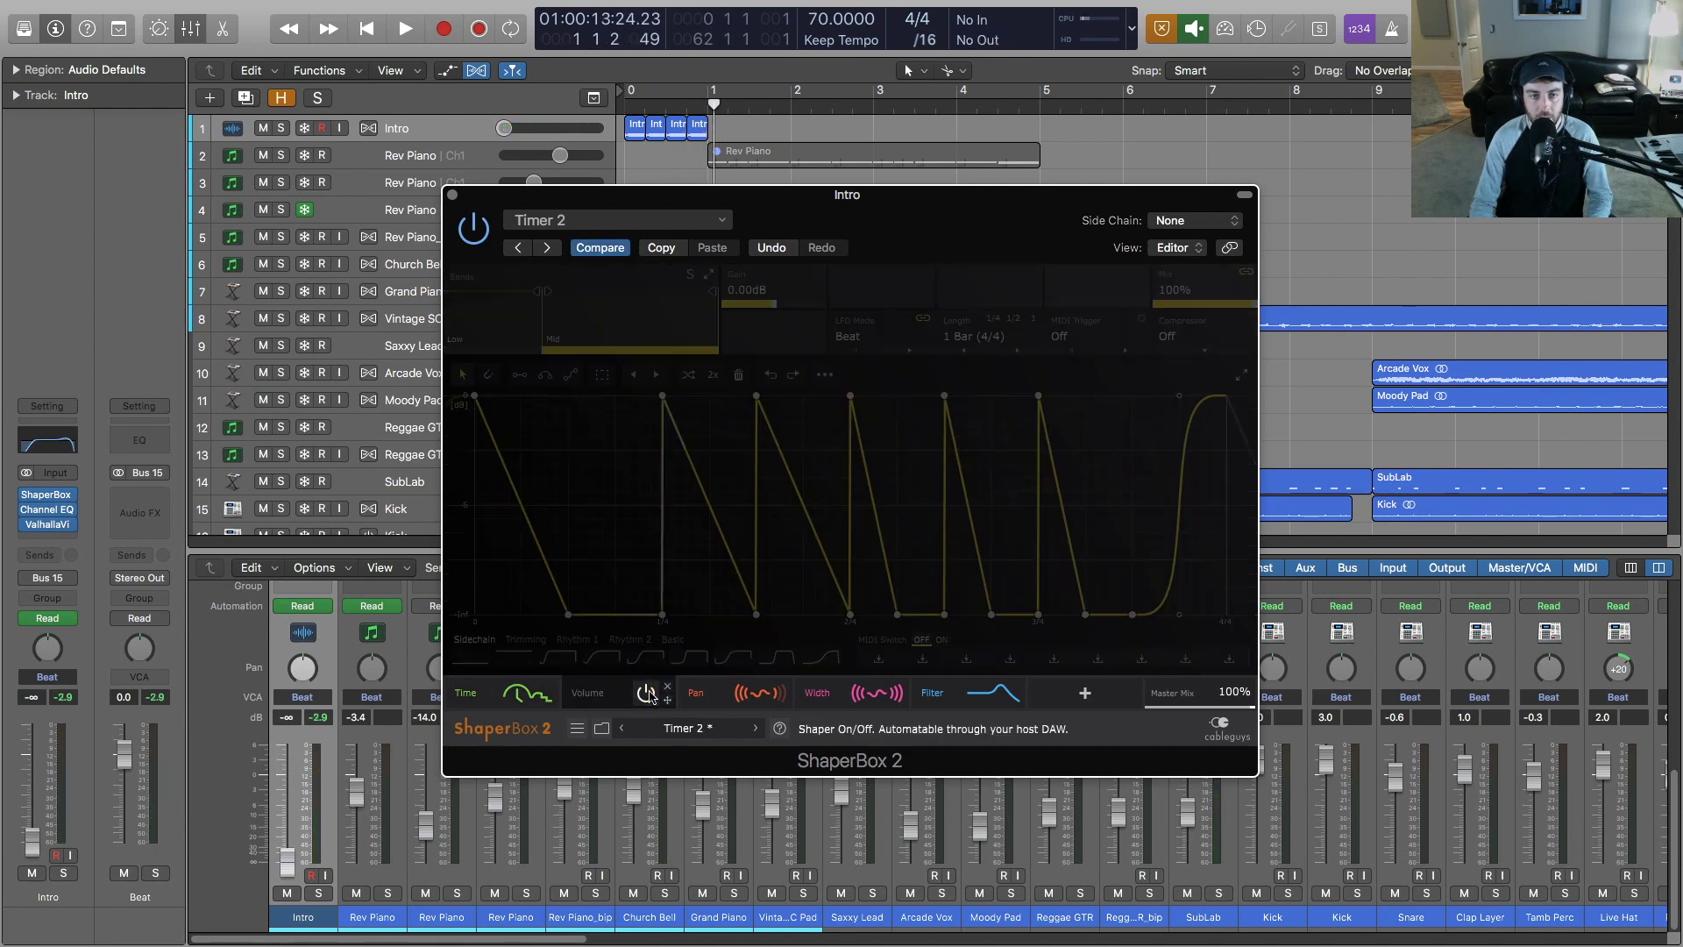
pyautogui.press('space')
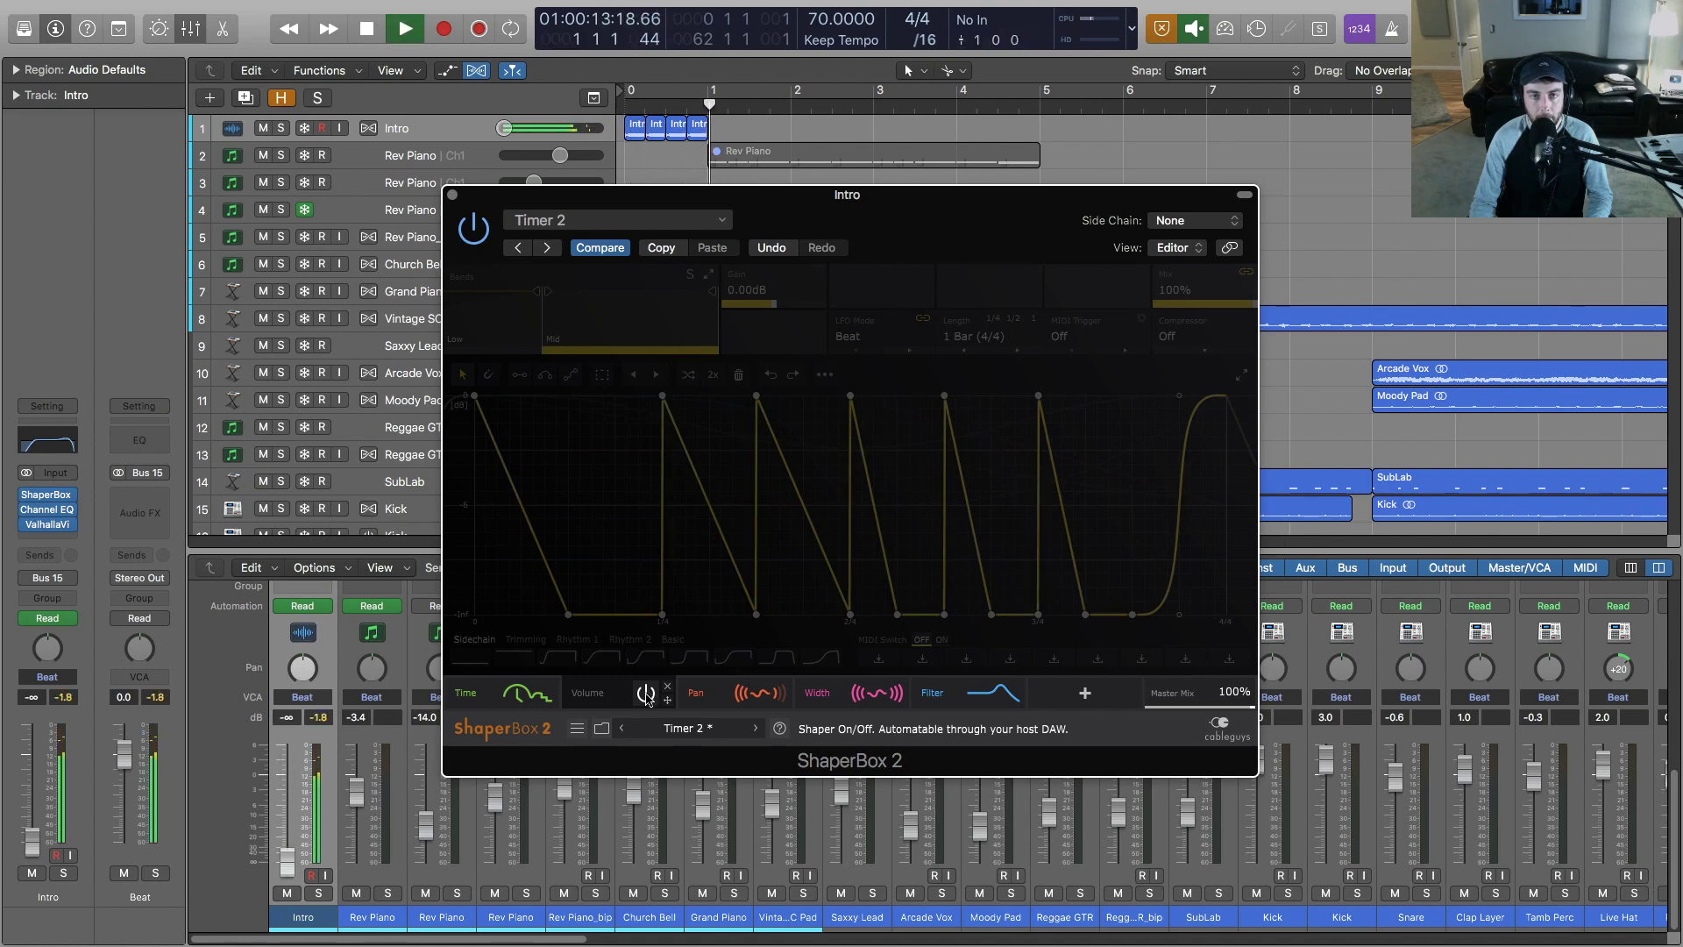
pyautogui.click(646, 694)
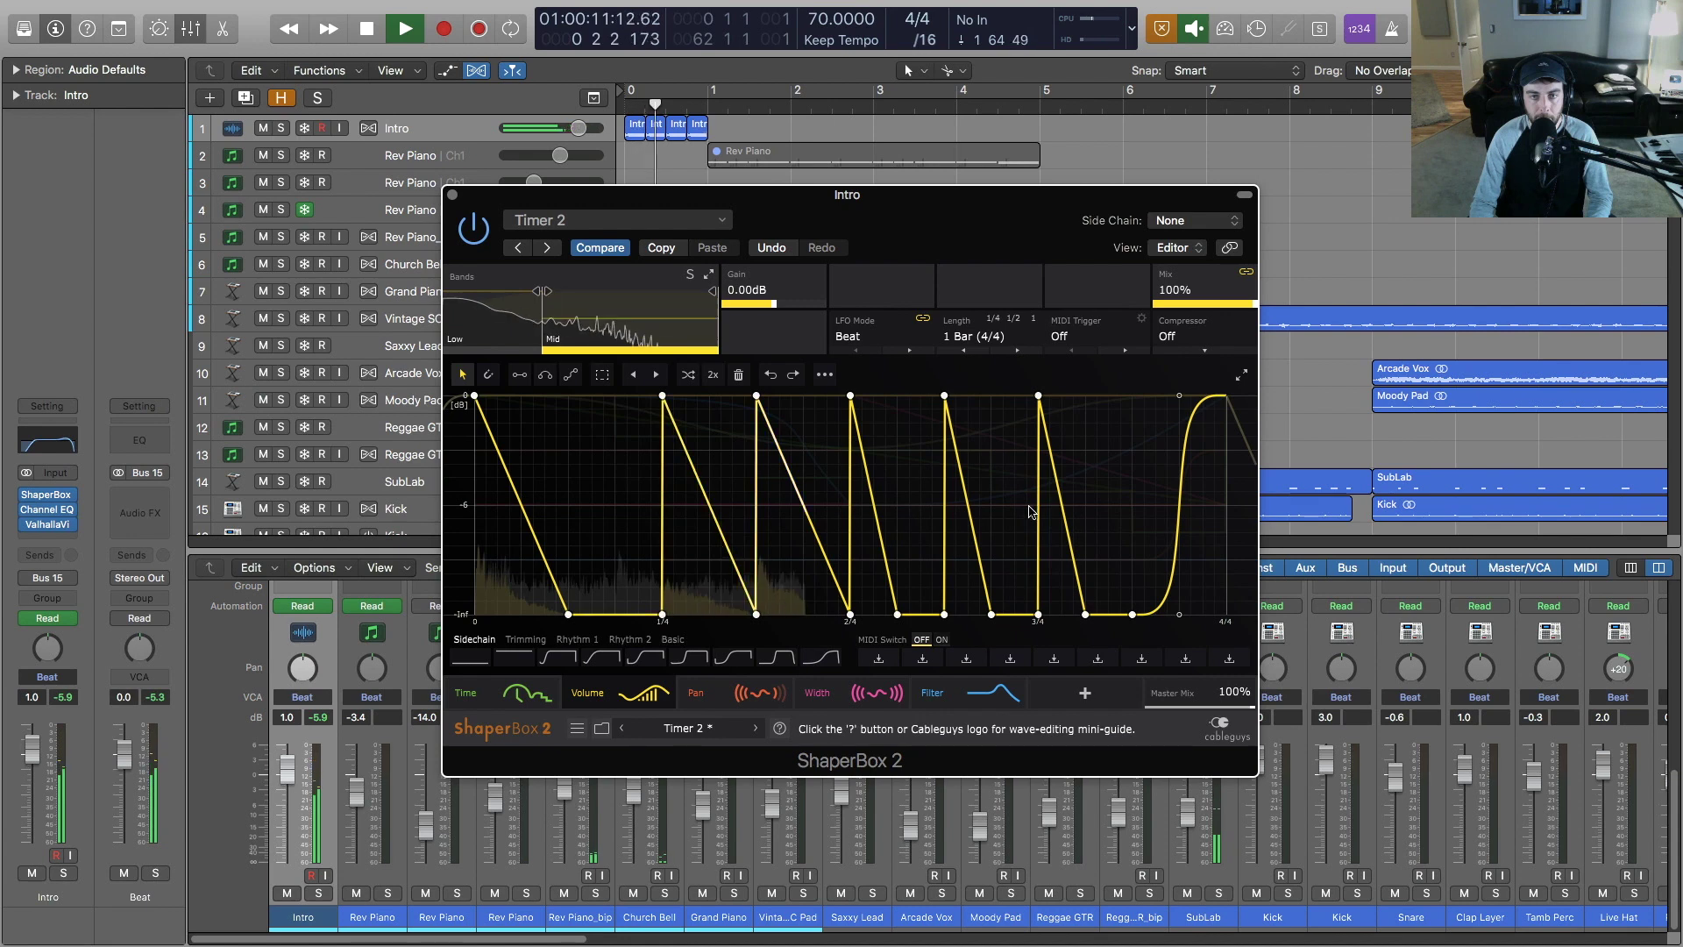
# Step: Pull the Volume sawtooth peaks between 1/4 and 3/4 to uneven mid-level heights
pyautogui.moveTo(662, 619); pyautogui.dragTo(587, 395)
pyautogui.moveTo(663, 395); pyautogui.dragTo(724, 500)
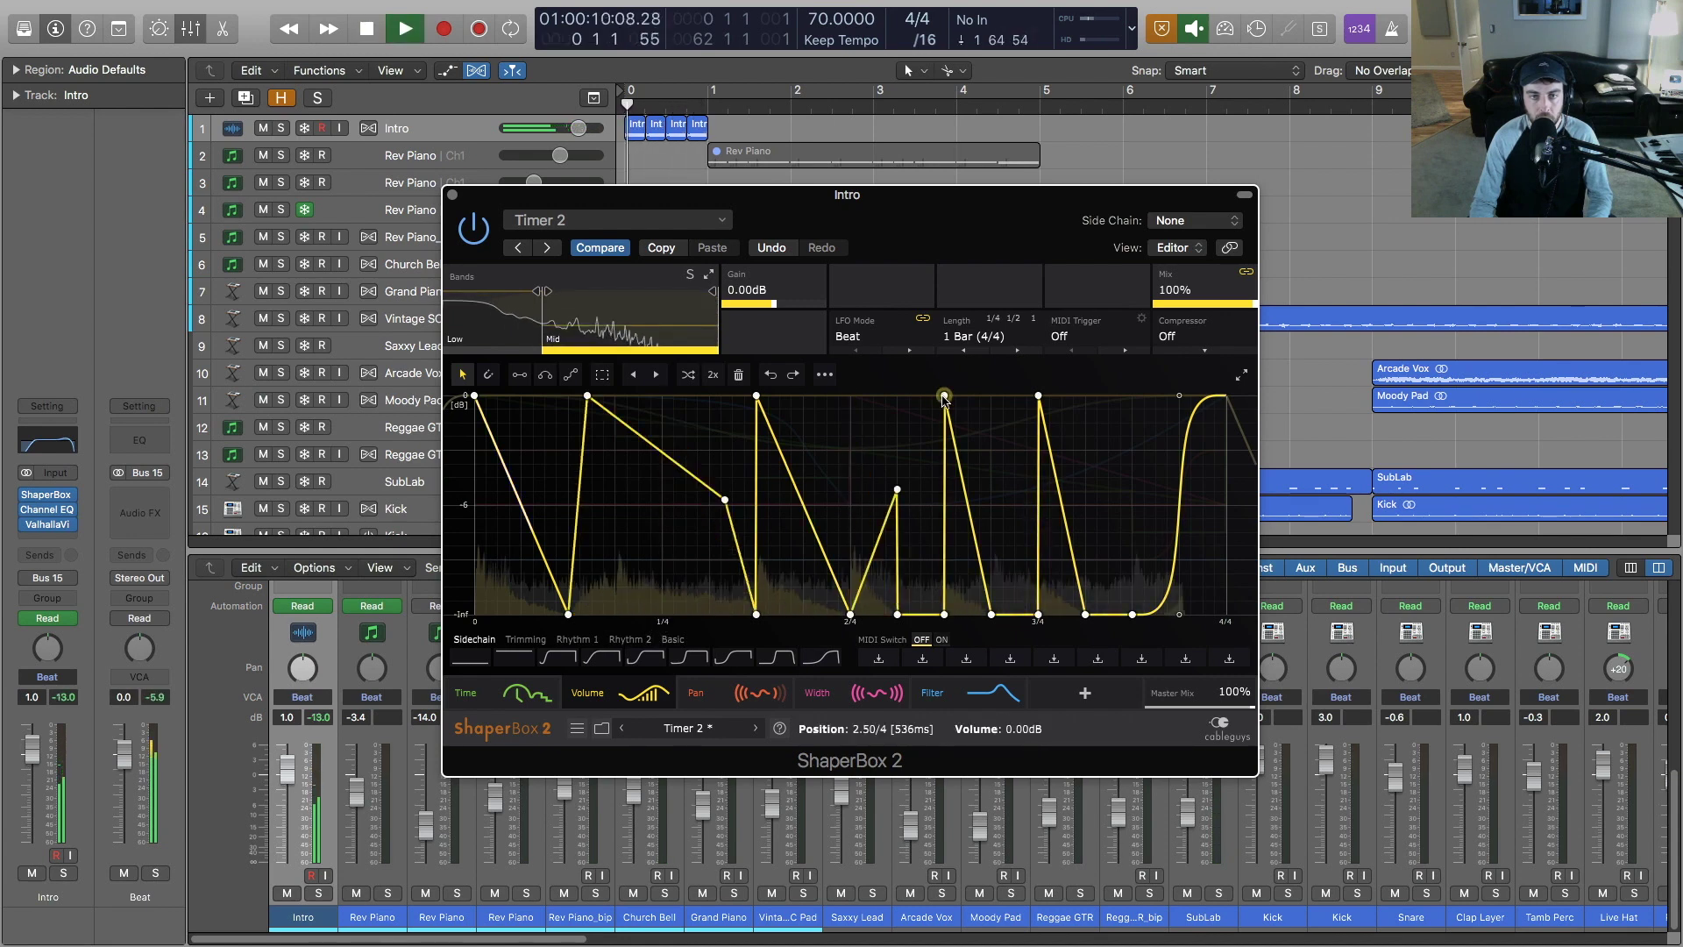
pyautogui.moveTo(944, 395); pyautogui.dragTo(992, 467)
pyautogui.moveTo(850, 395); pyautogui.dragTo(897, 489)
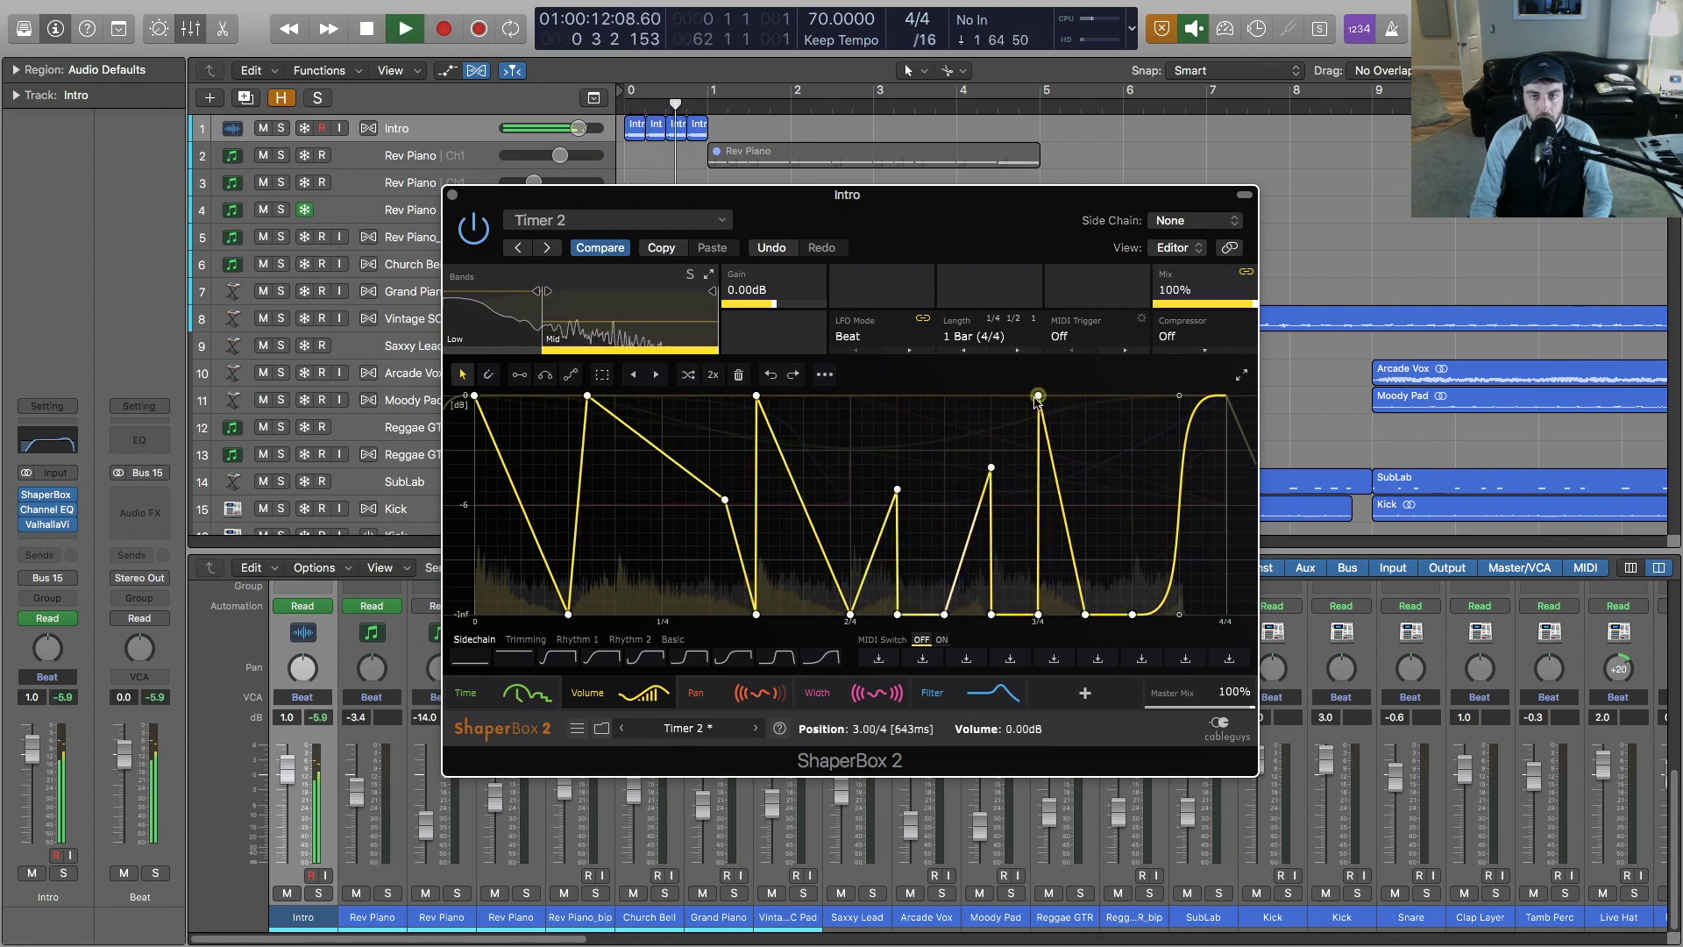
pyautogui.moveTo(1038, 396); pyautogui.dragTo(1085, 395)
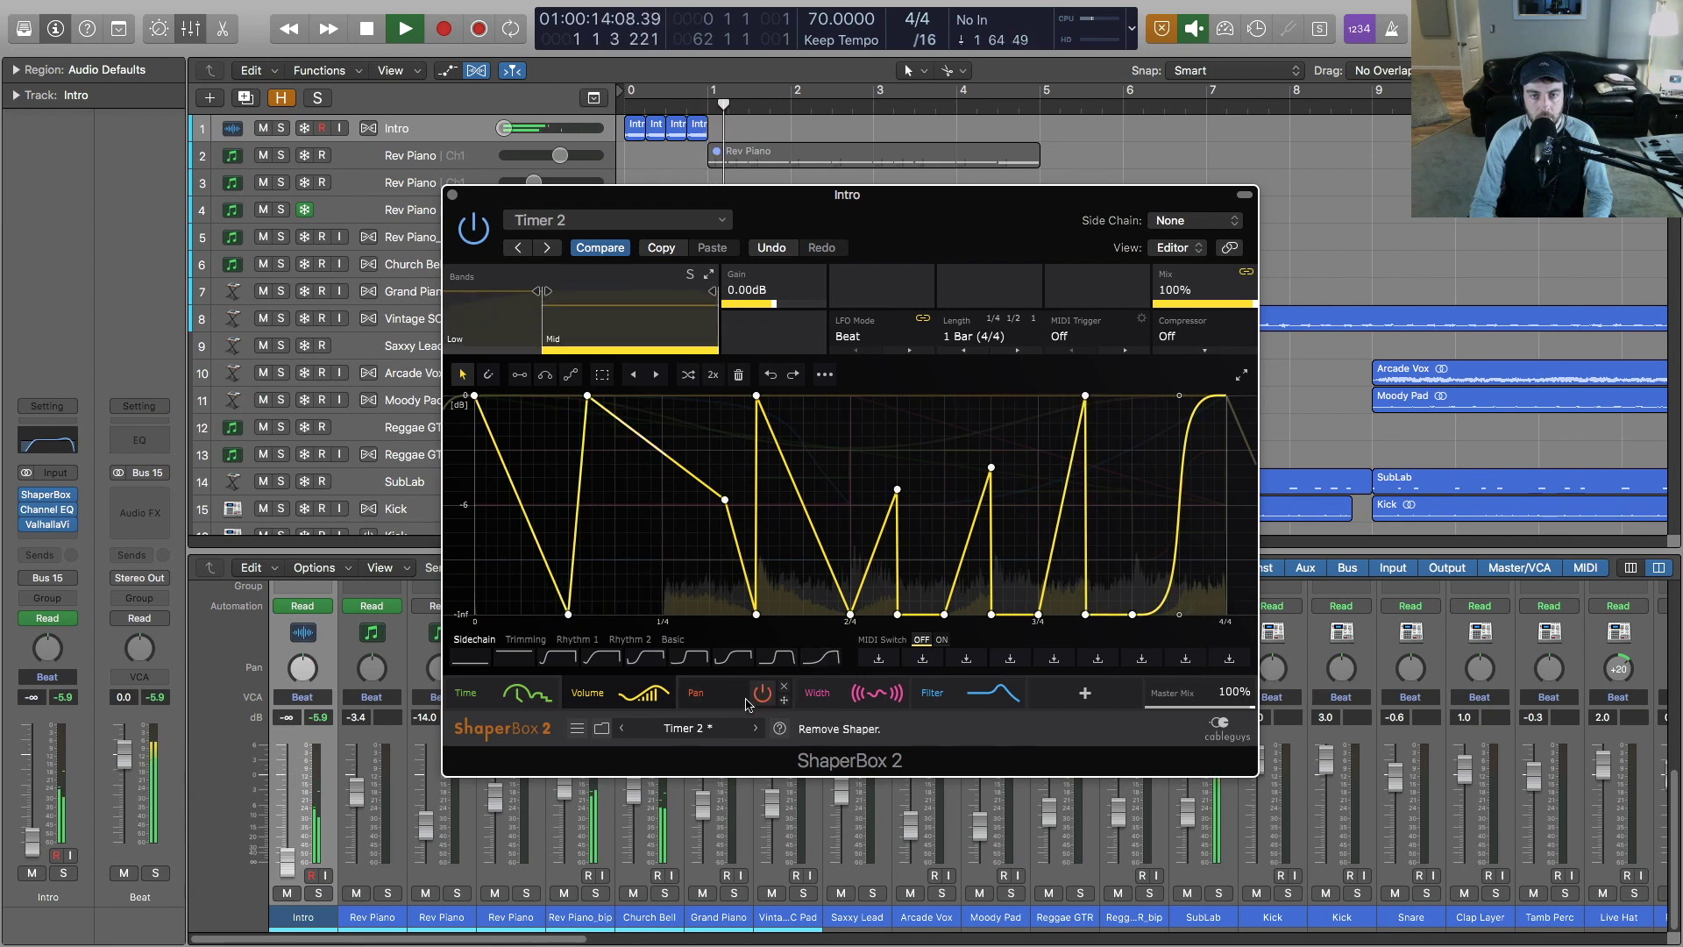
# Step: Curve the Width shape's falling line and pull its 2/4 point down to mono, auditioning it
pyautogui.click(717, 695)
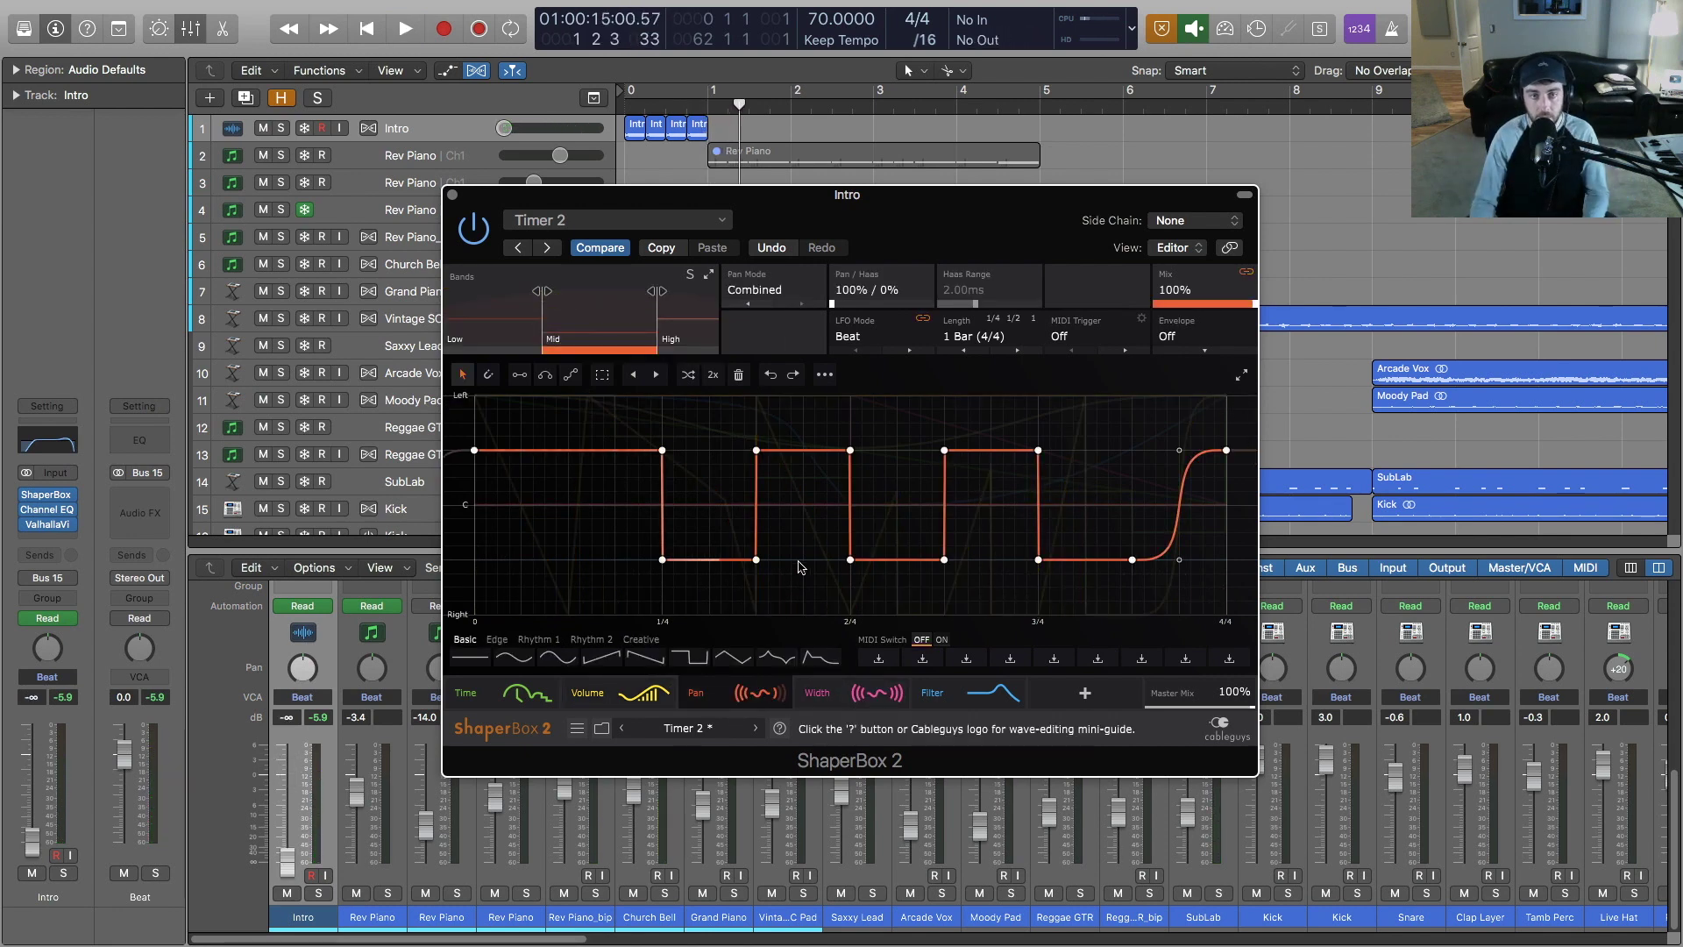
pyautogui.click(821, 698)
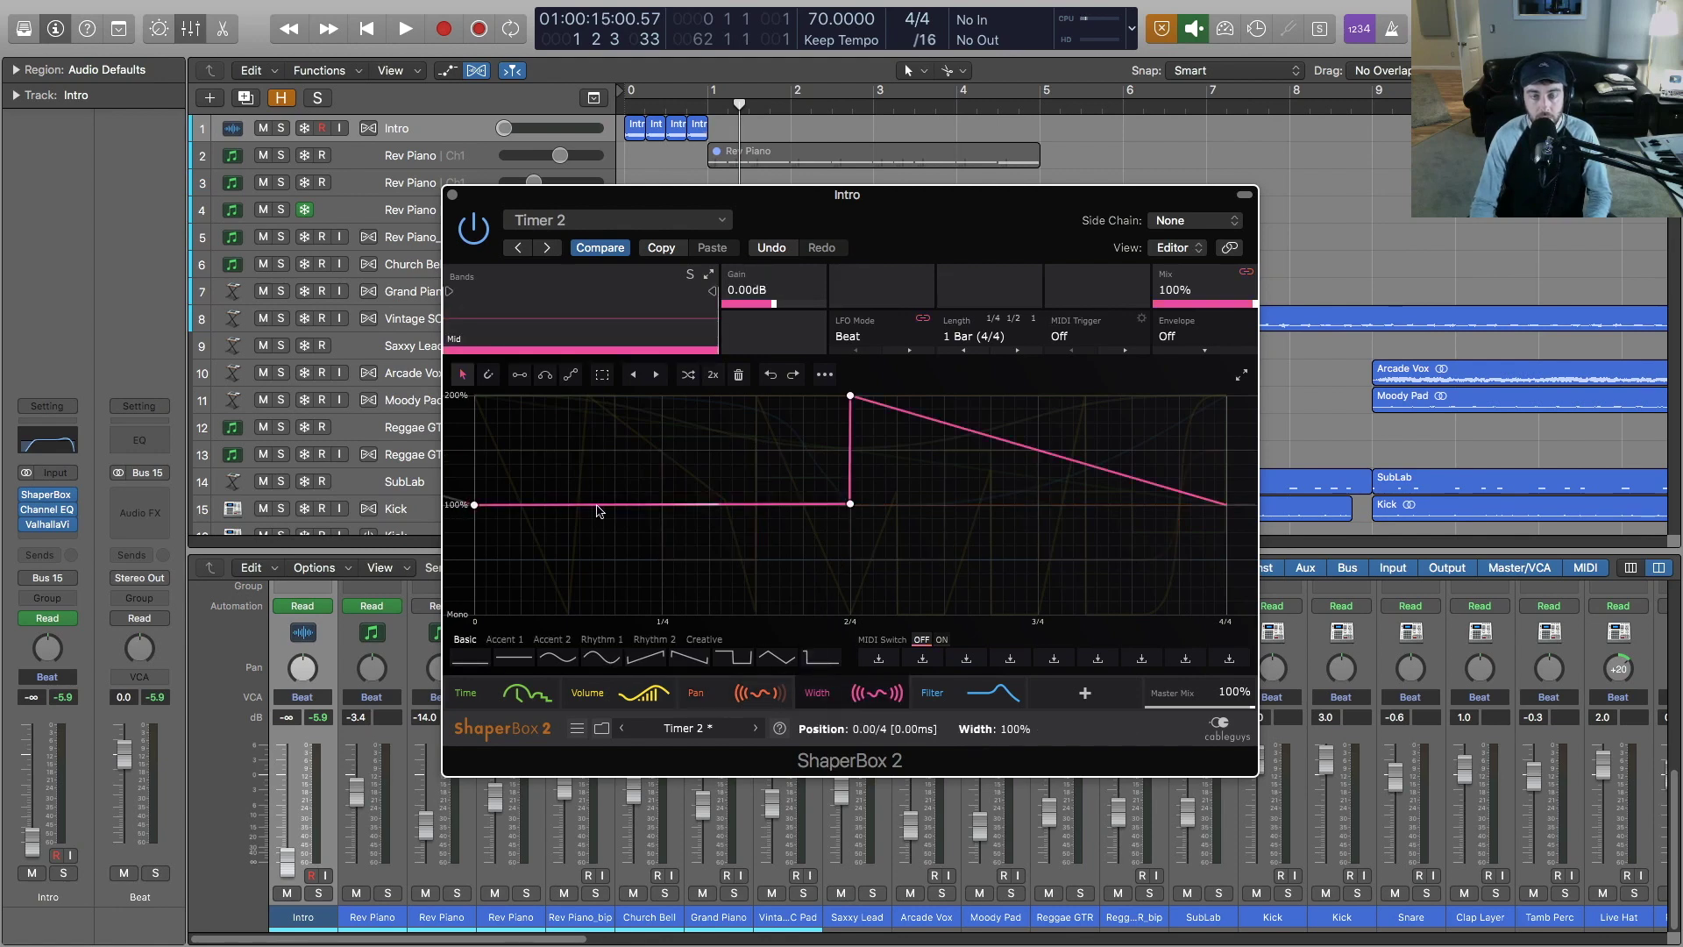
pyautogui.moveTo(1085, 443); pyautogui.dragTo(1089, 369)
pyautogui.press('space')
pyautogui.moveTo(845, 505); pyautogui.dragTo(850, 618)
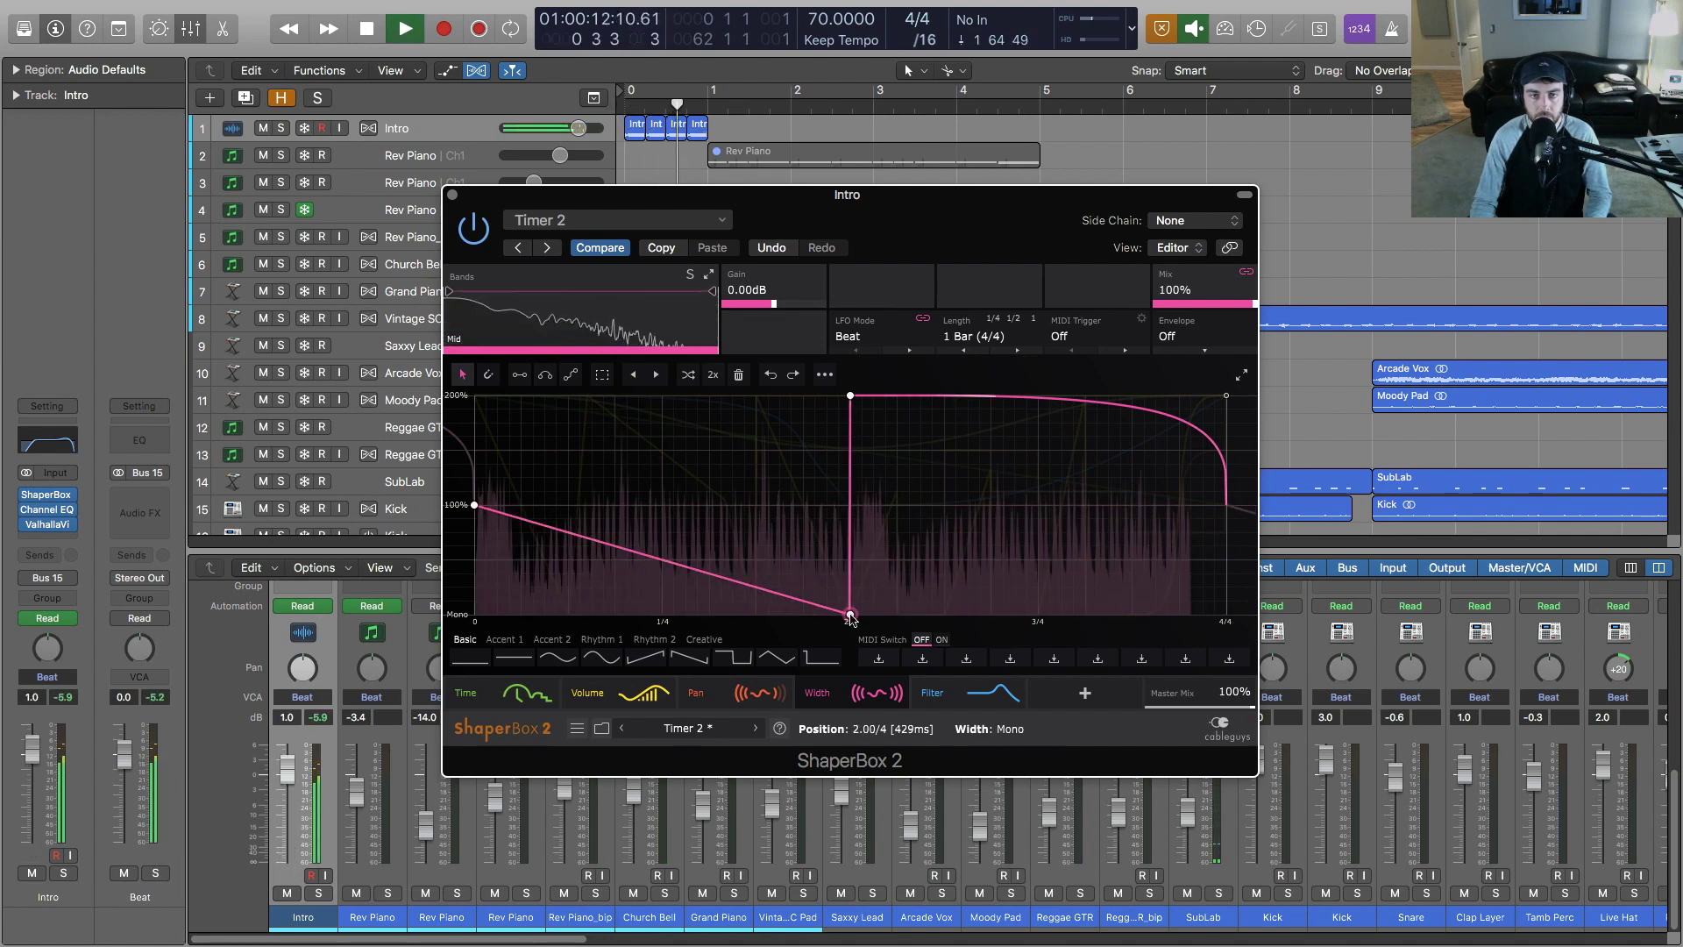
pyautogui.press('space')
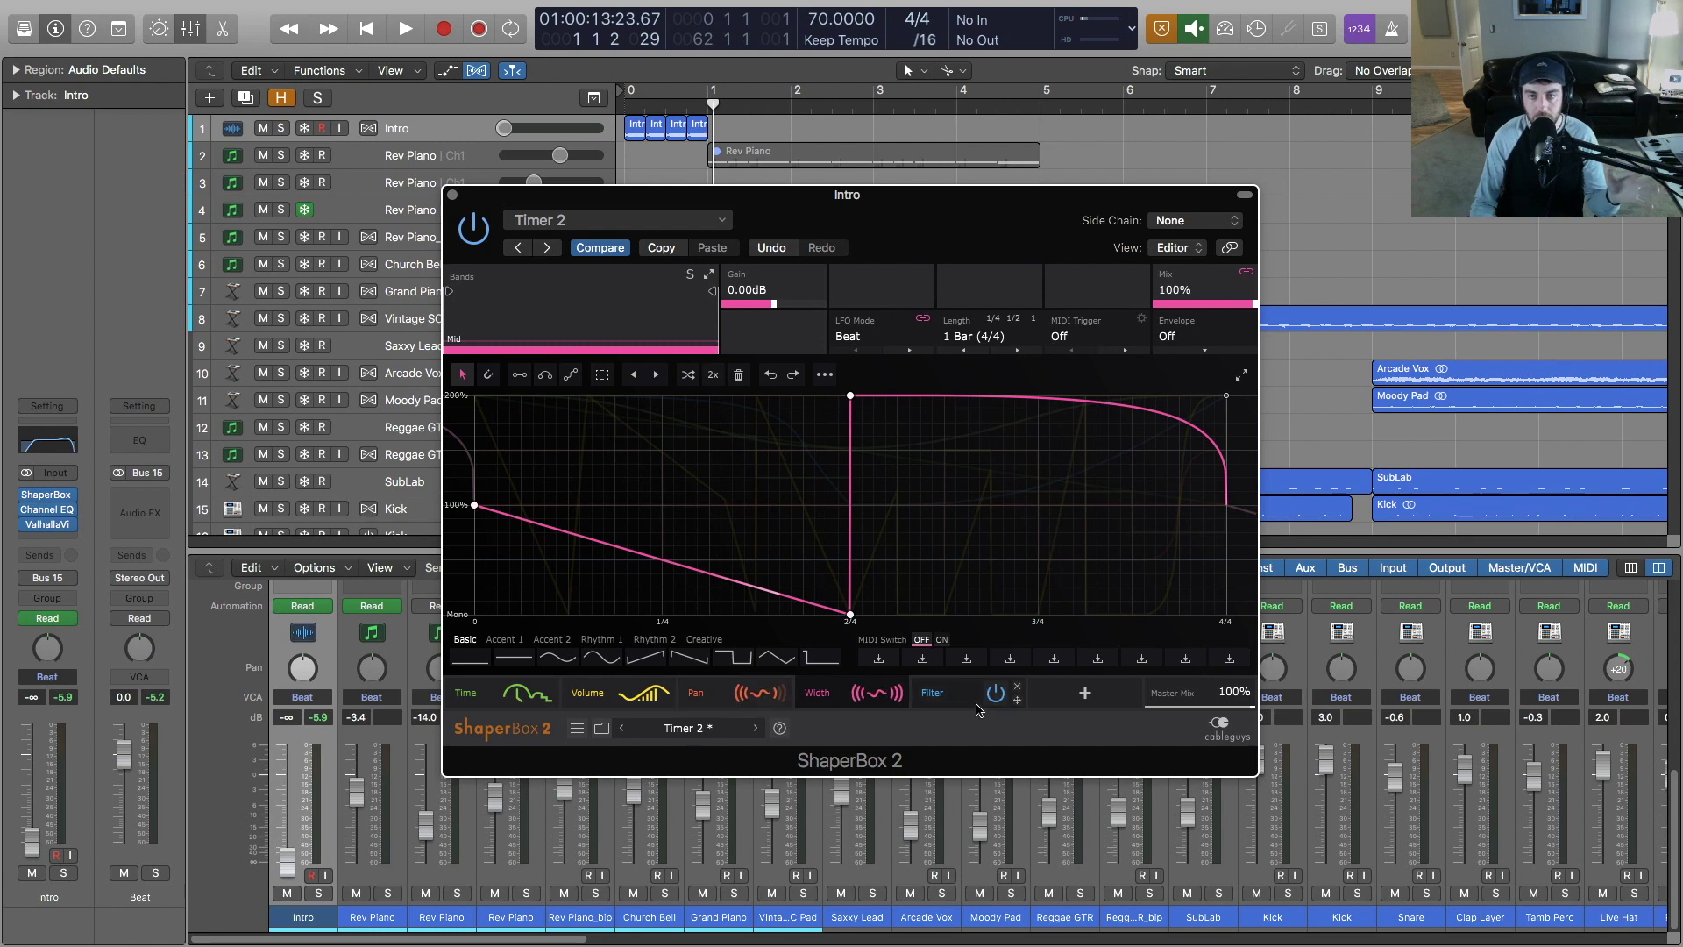
# Step: Add a Crush shaper at 5% mix, show its Resample lane, and play the intro
pyautogui.click(1085, 696)
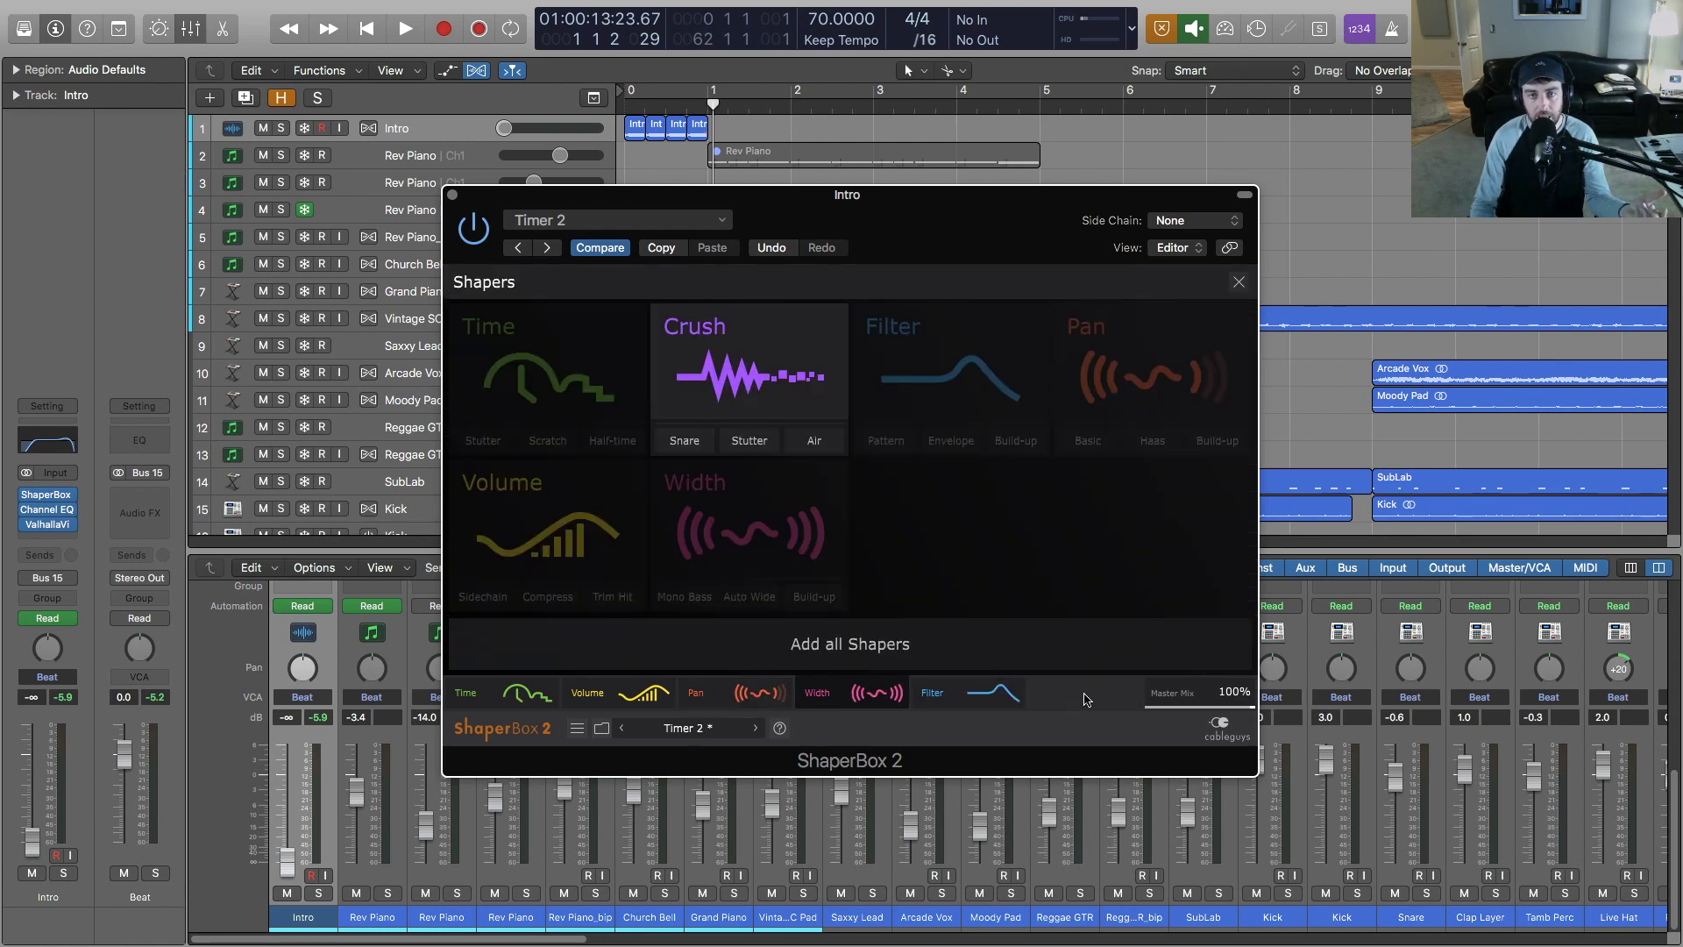
pyautogui.click(776, 379)
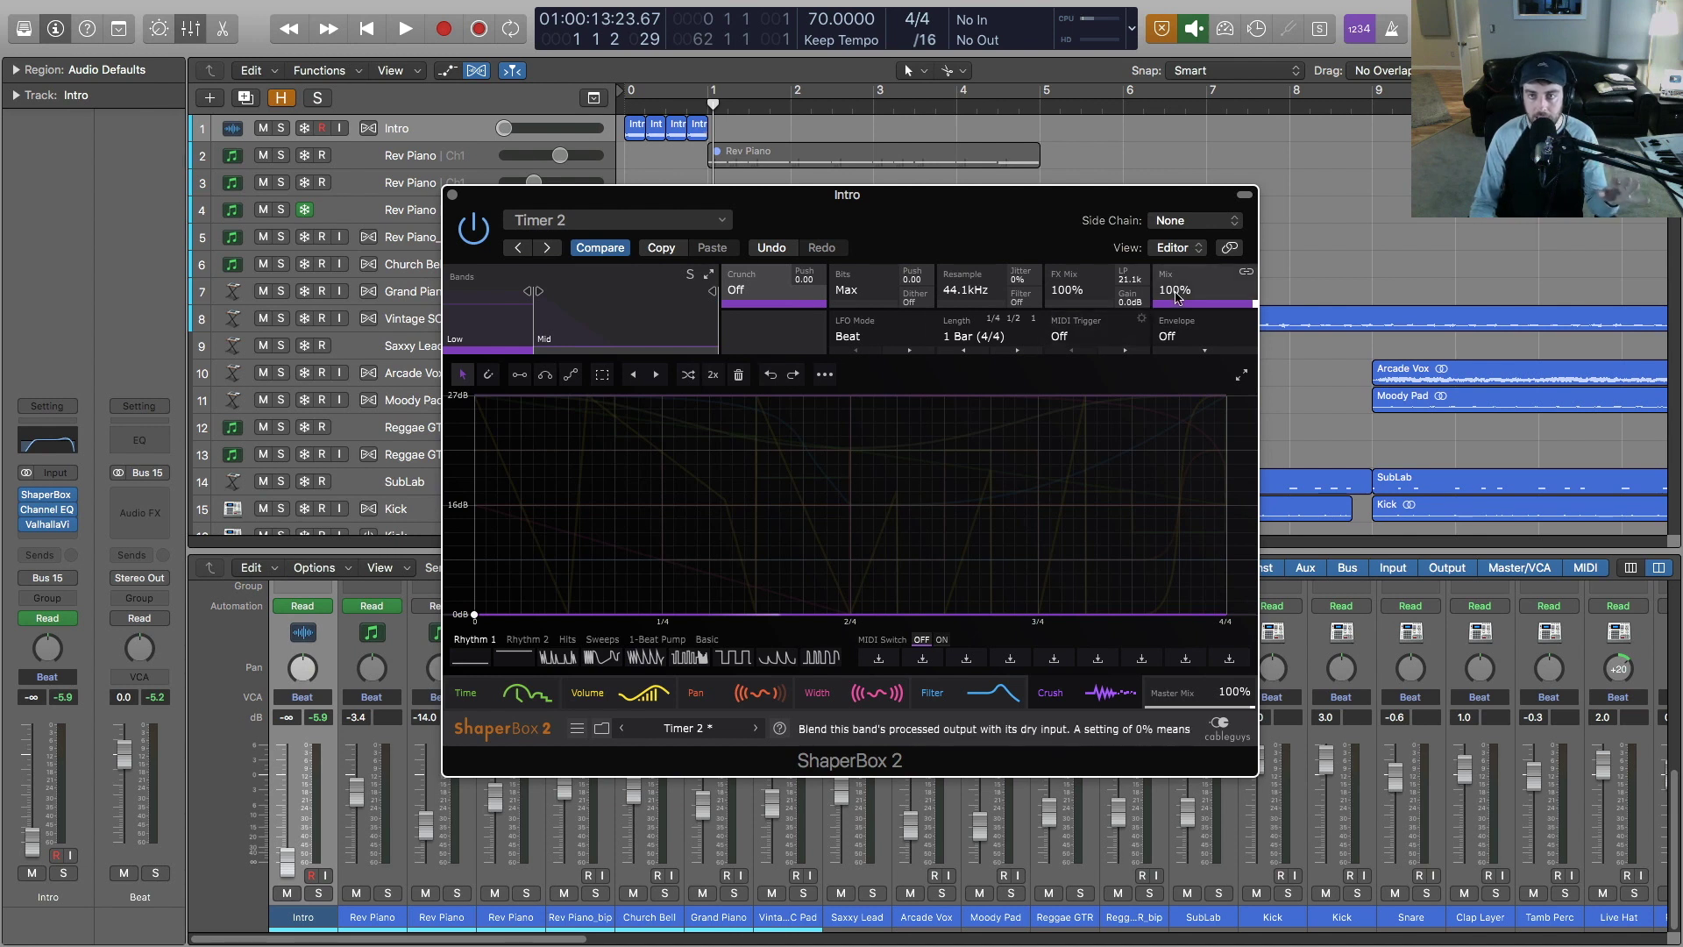
pyautogui.moveTo(1177, 289); pyautogui.dragTo(1177, 334)
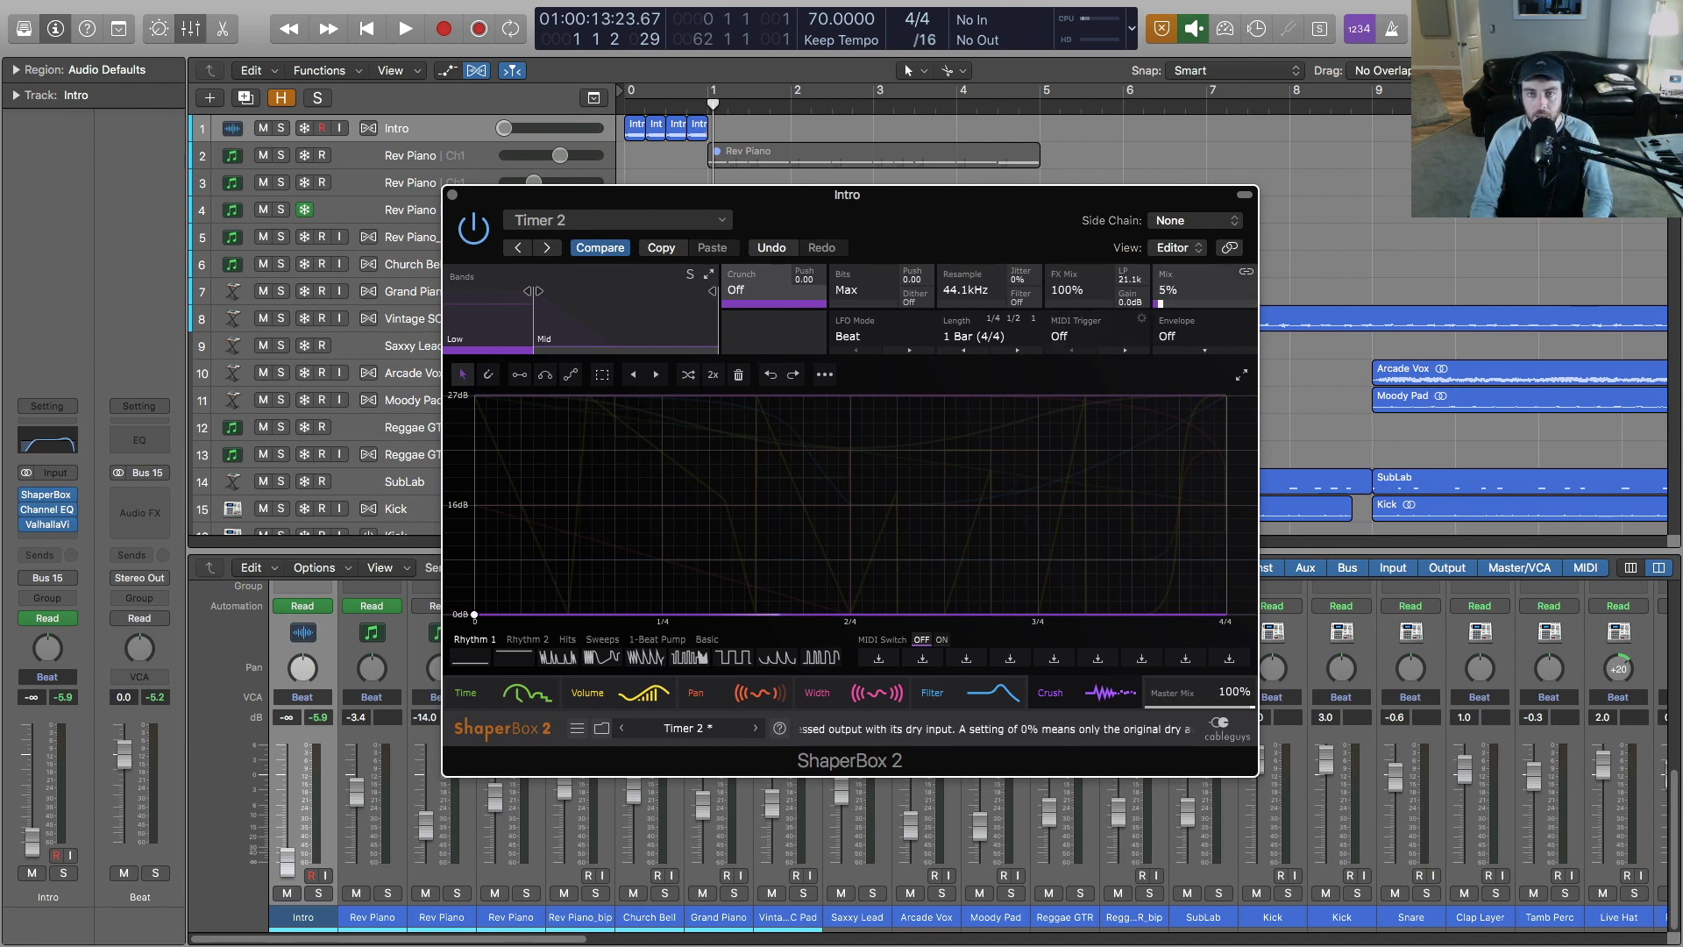
pyautogui.click(965, 289)
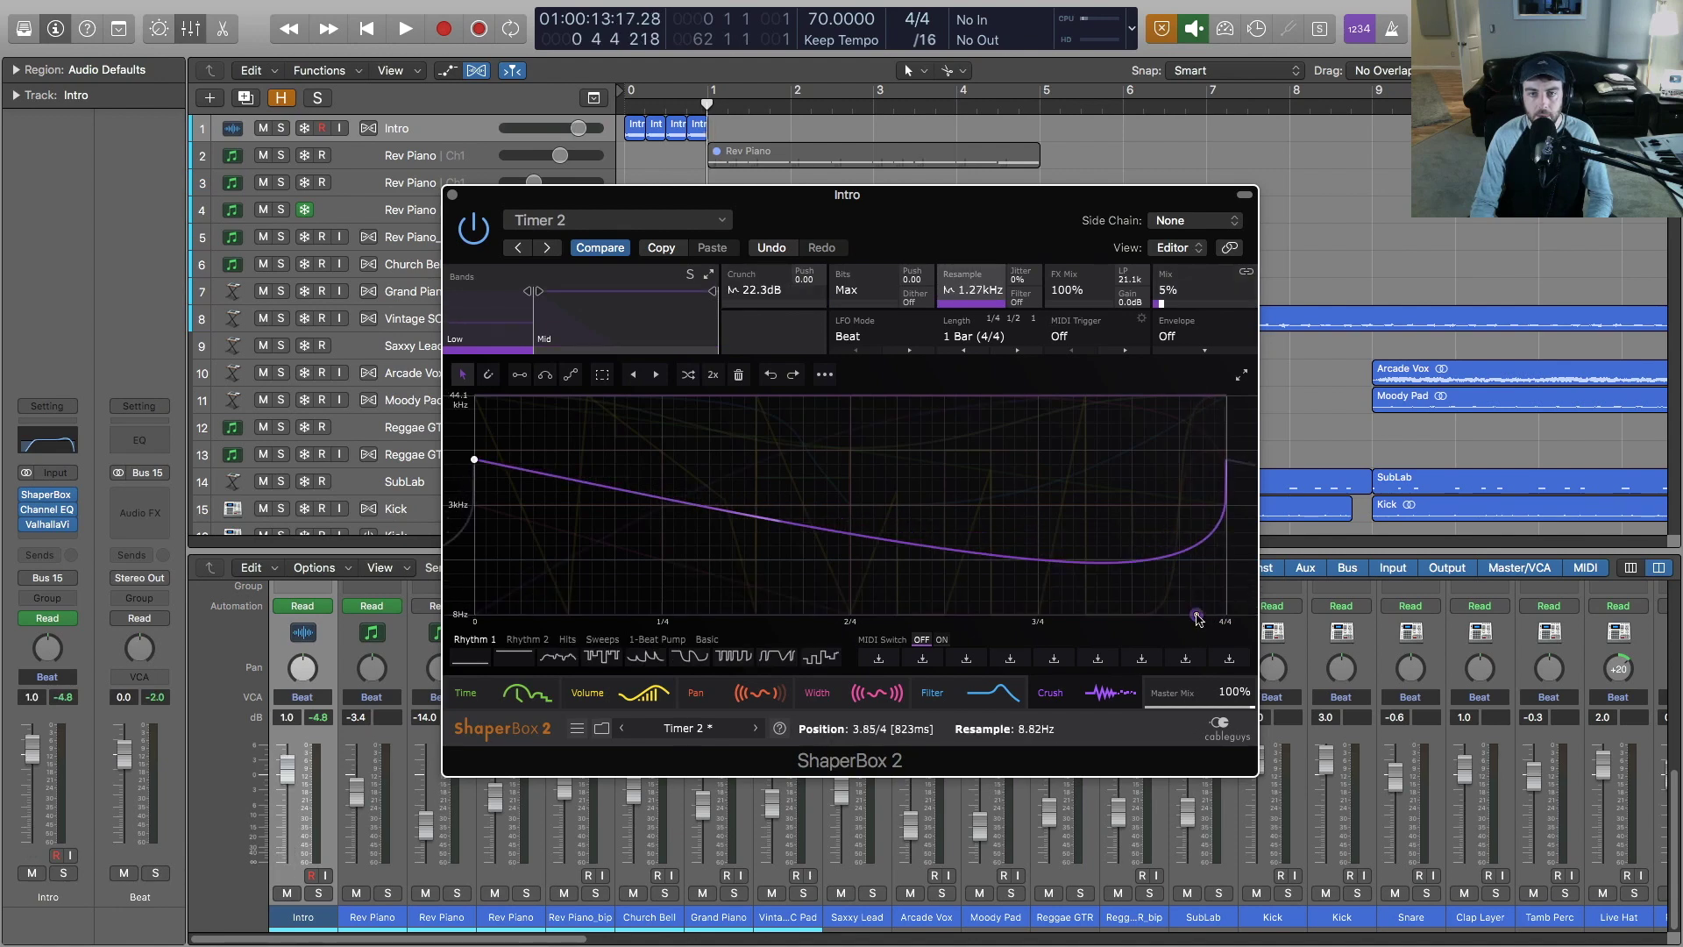
pyautogui.press('space')
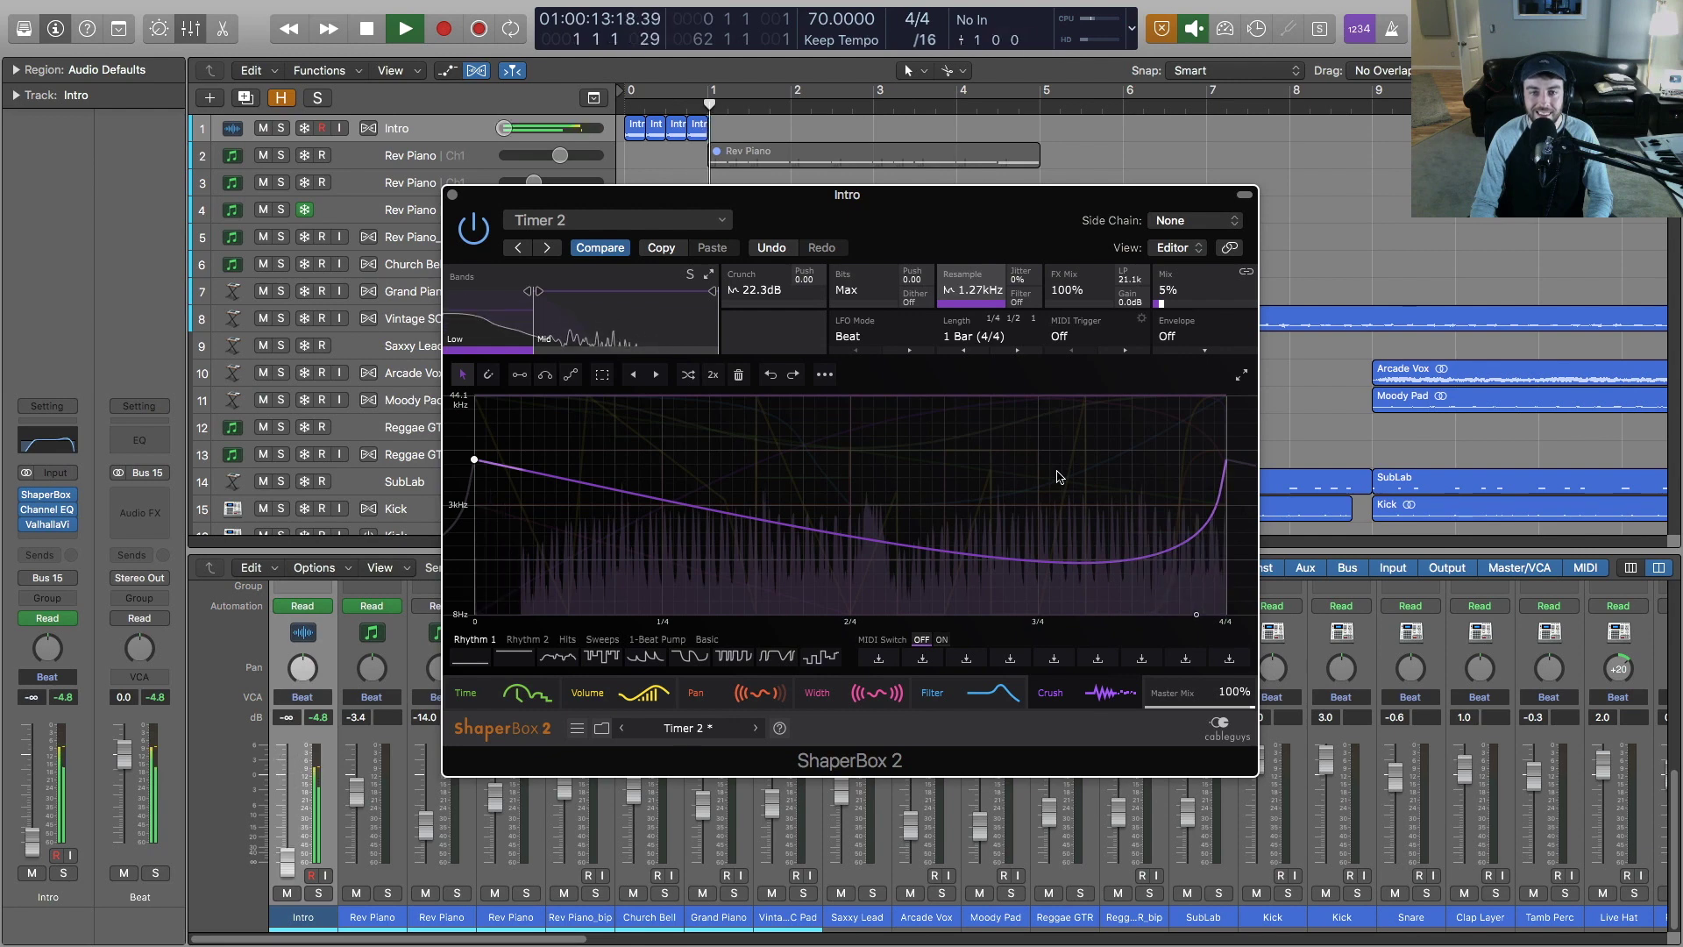
pyautogui.press('space')
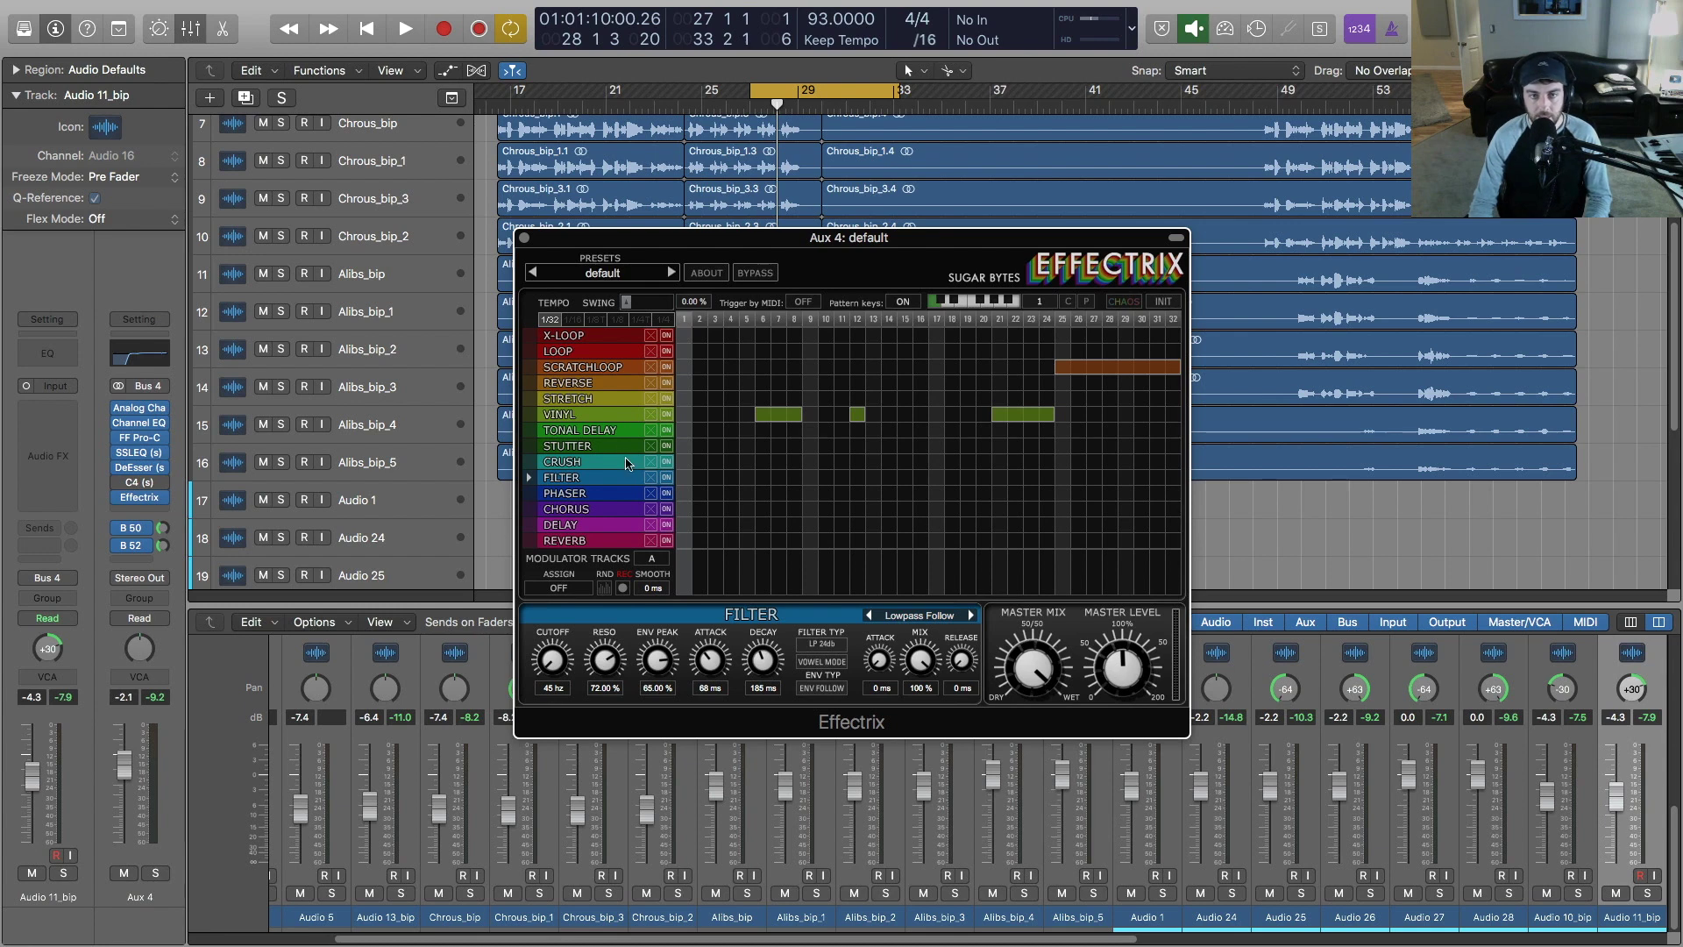
# Step: Step through Effectrix's X-LOOP, SCRATCHLOOP, REVERSE, STRETCH, VINYL and TONAL DELAY settings, ending on STUTTER
pyautogui.click(616, 342)
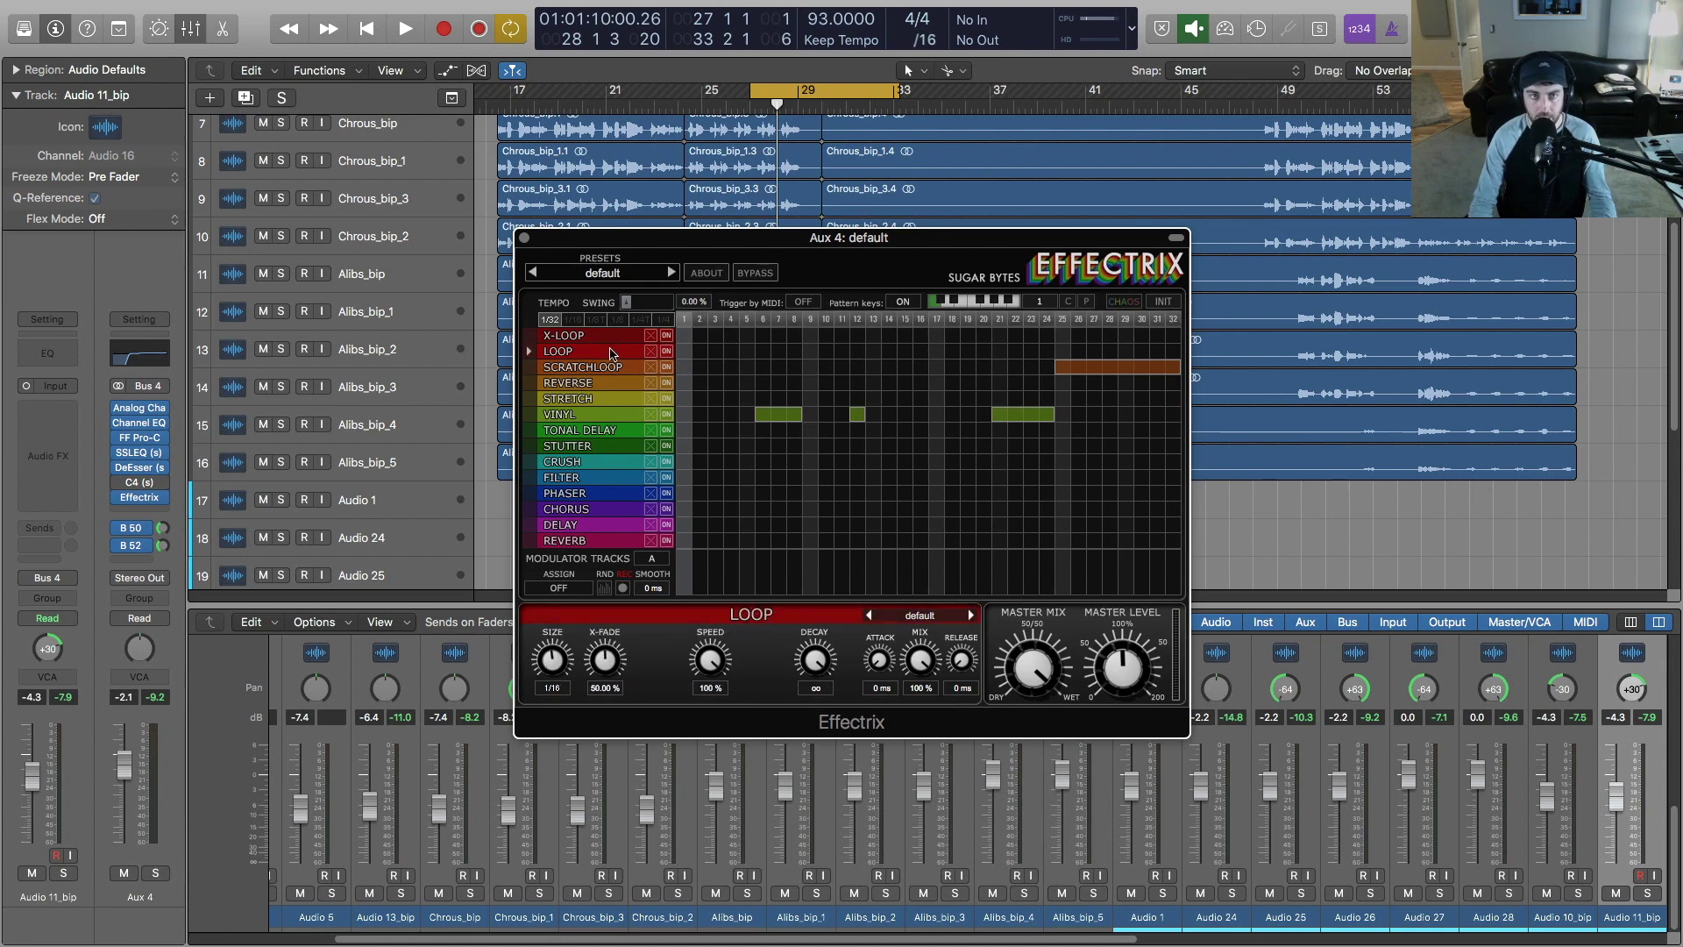
pyautogui.click(611, 367)
pyautogui.click(610, 383)
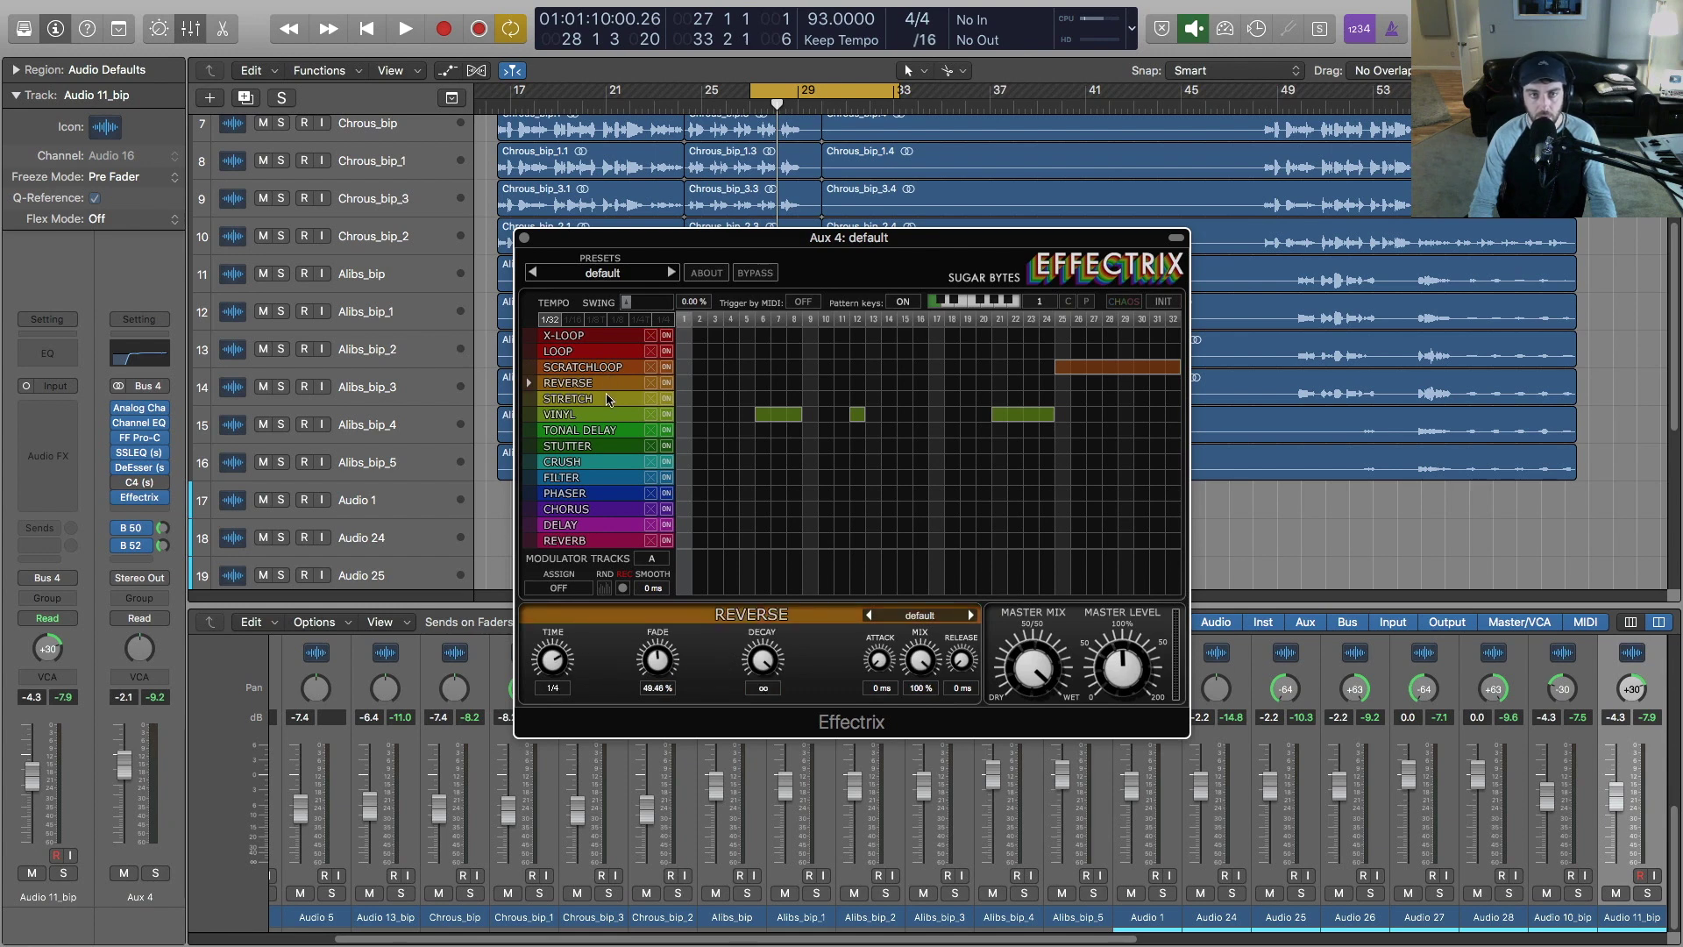
pyautogui.click(609, 399)
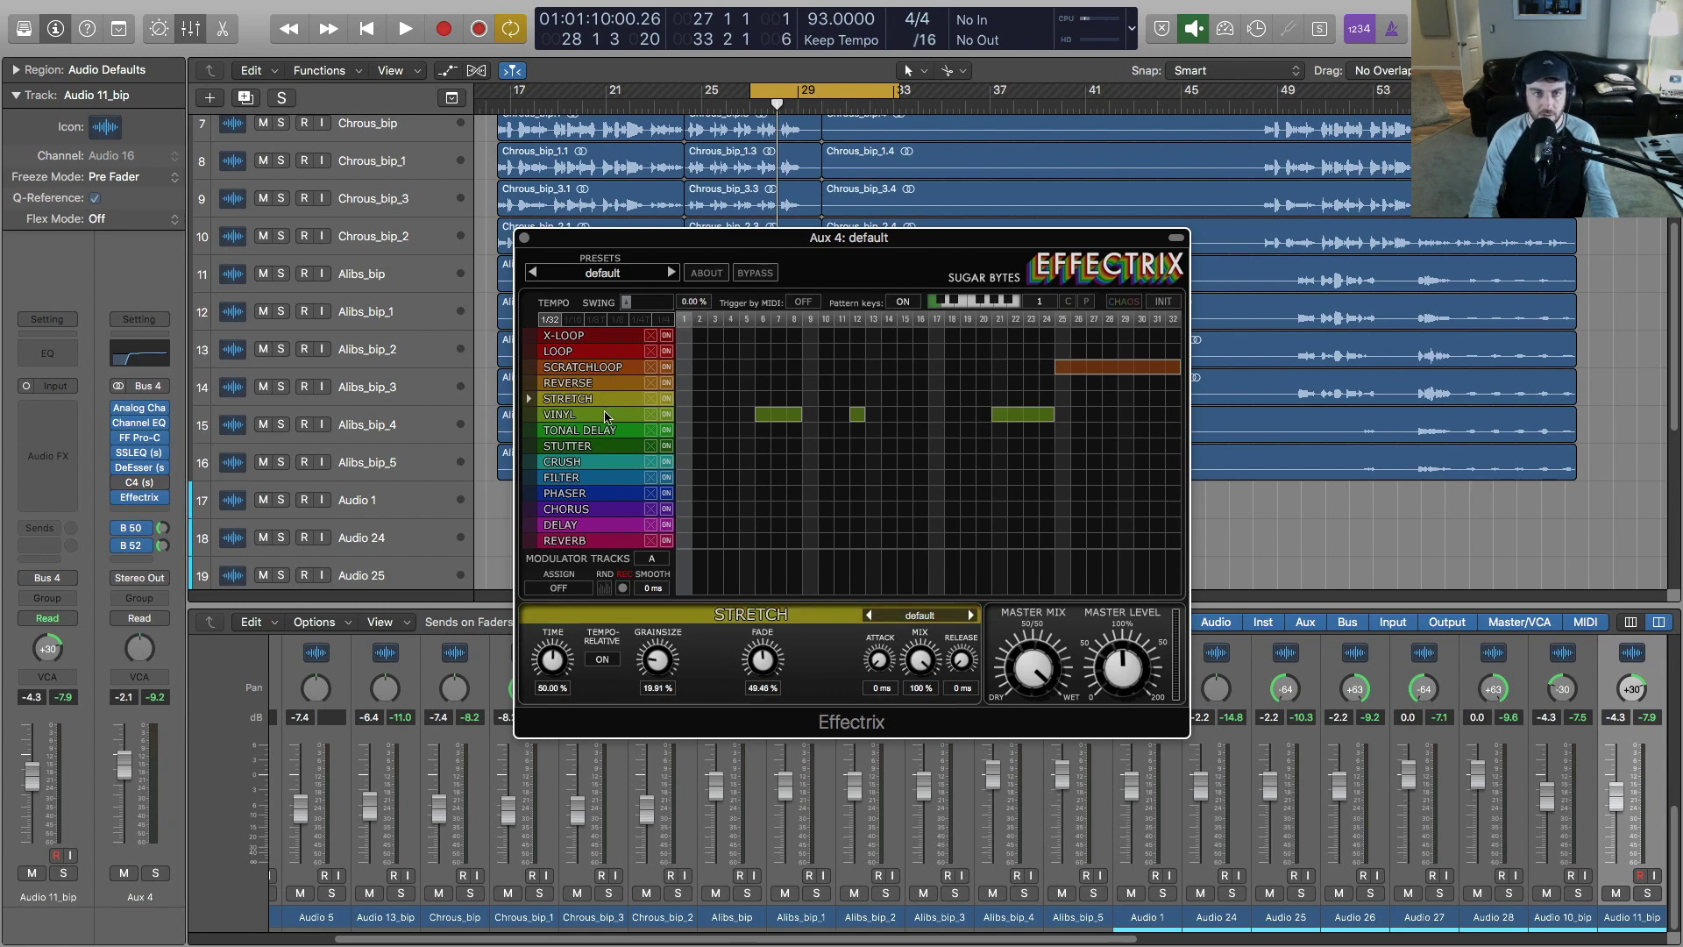
pyautogui.click(610, 414)
pyautogui.click(623, 432)
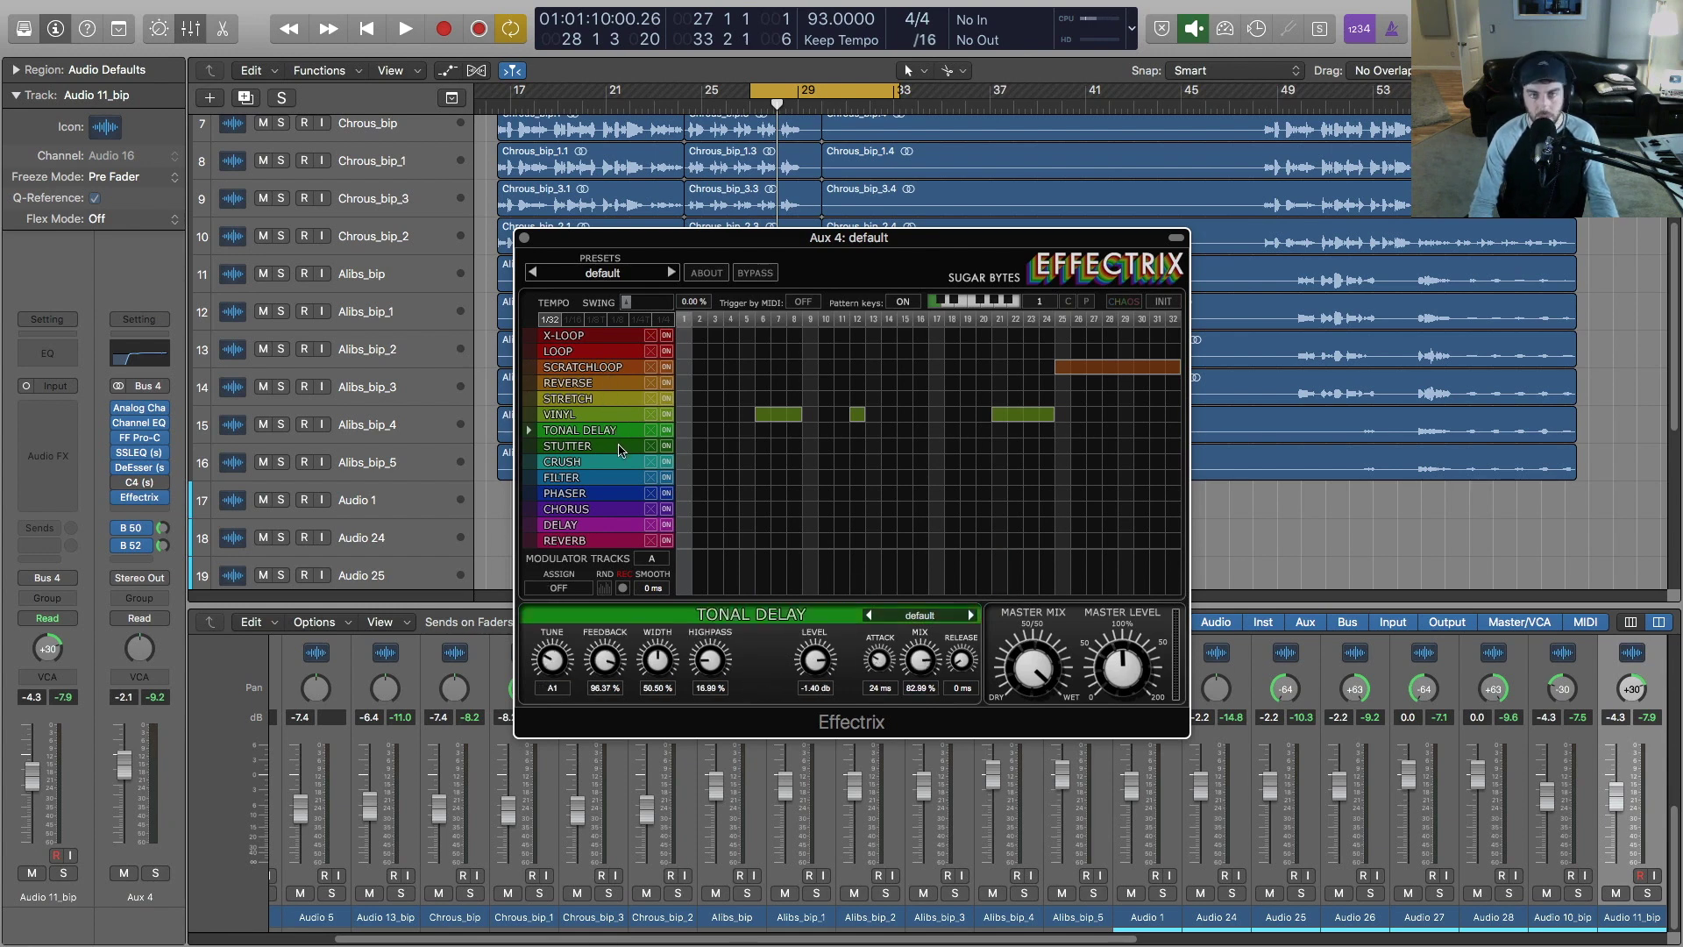
pyautogui.click(620, 449)
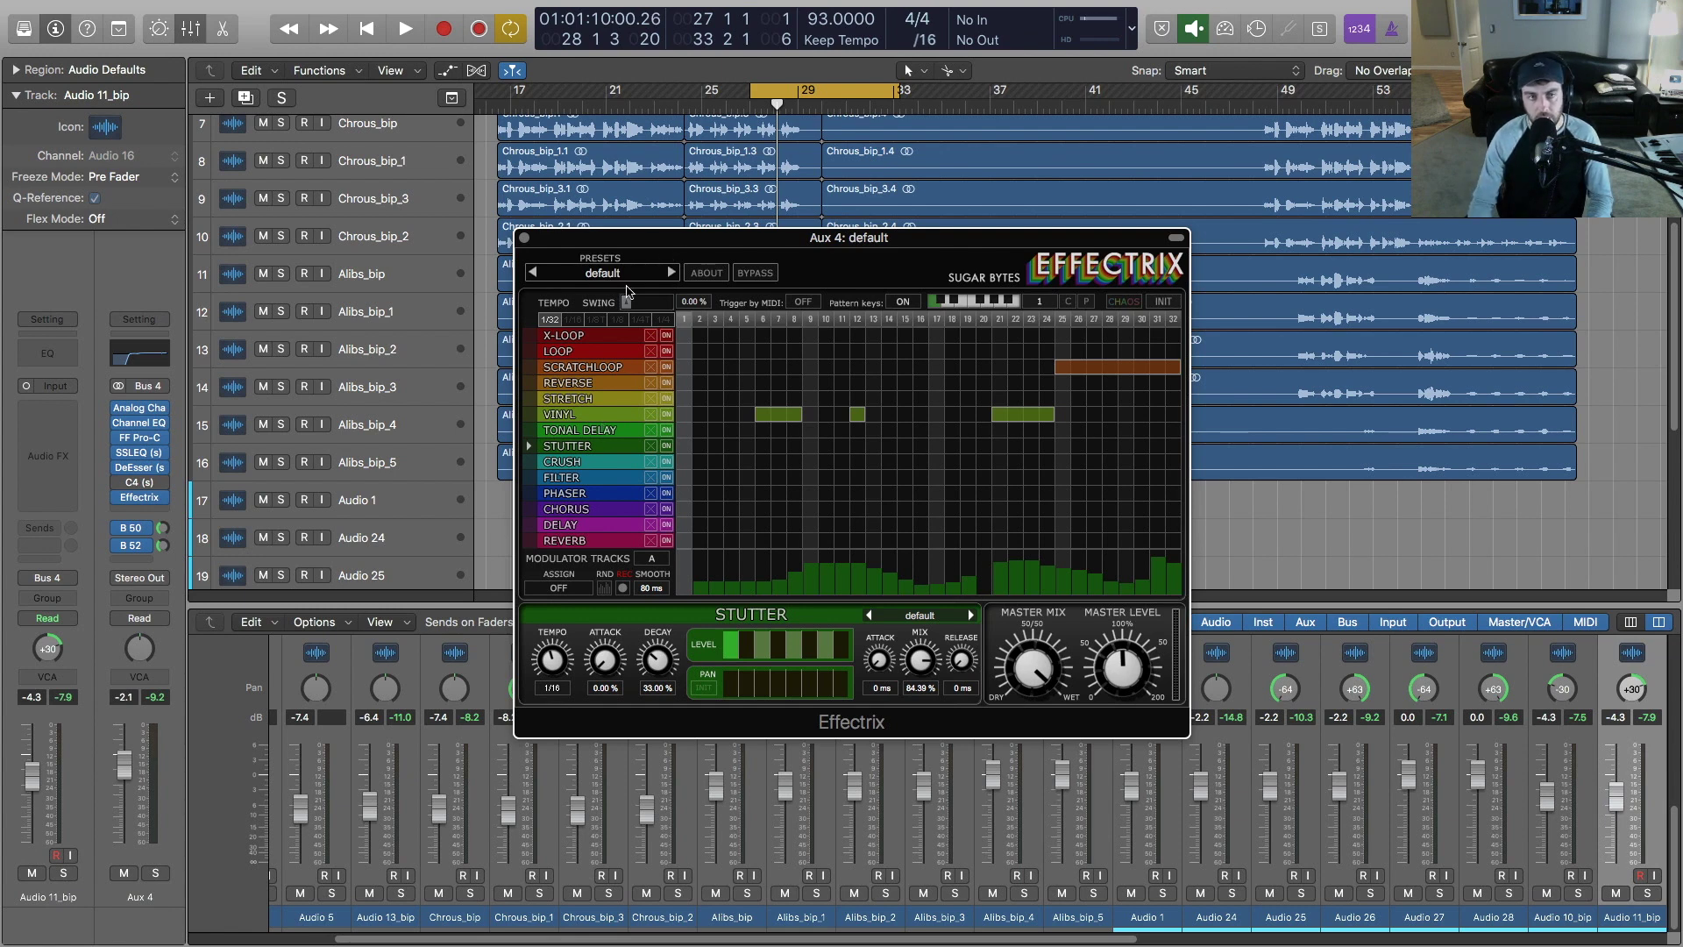
# Step: Scroll down to tracks 16–27 and play the cycle around bar 29, shifting its start later
pyautogui.scroll(-9, 474, 385)
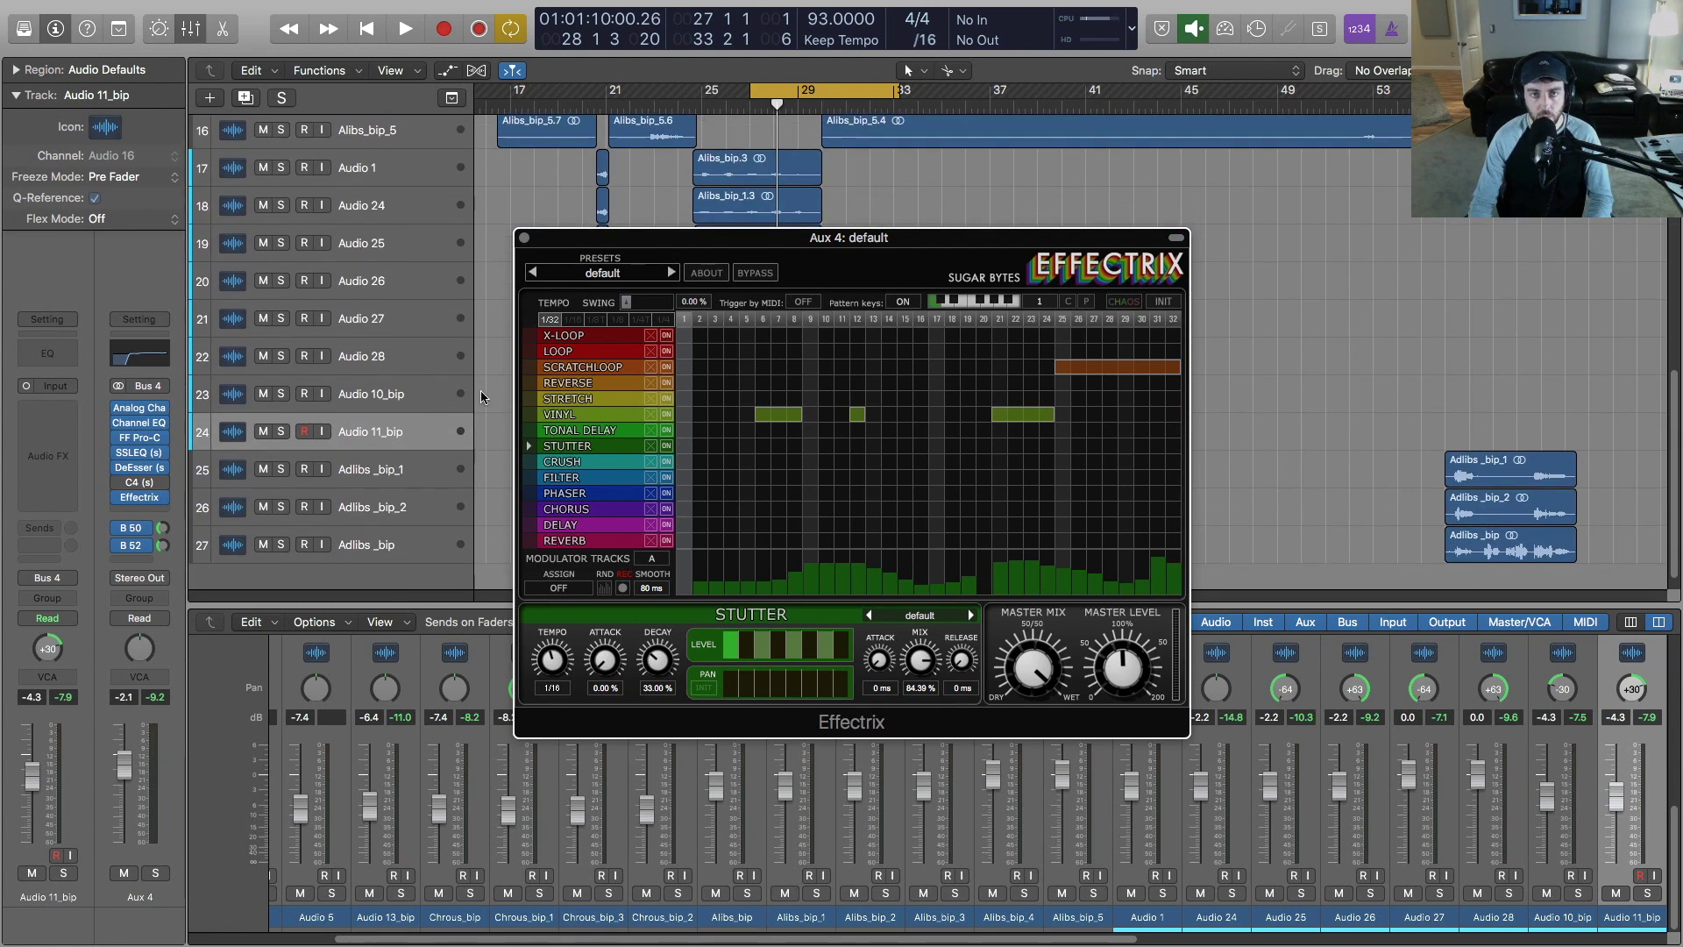
pyautogui.scroll(-1, 480, 391)
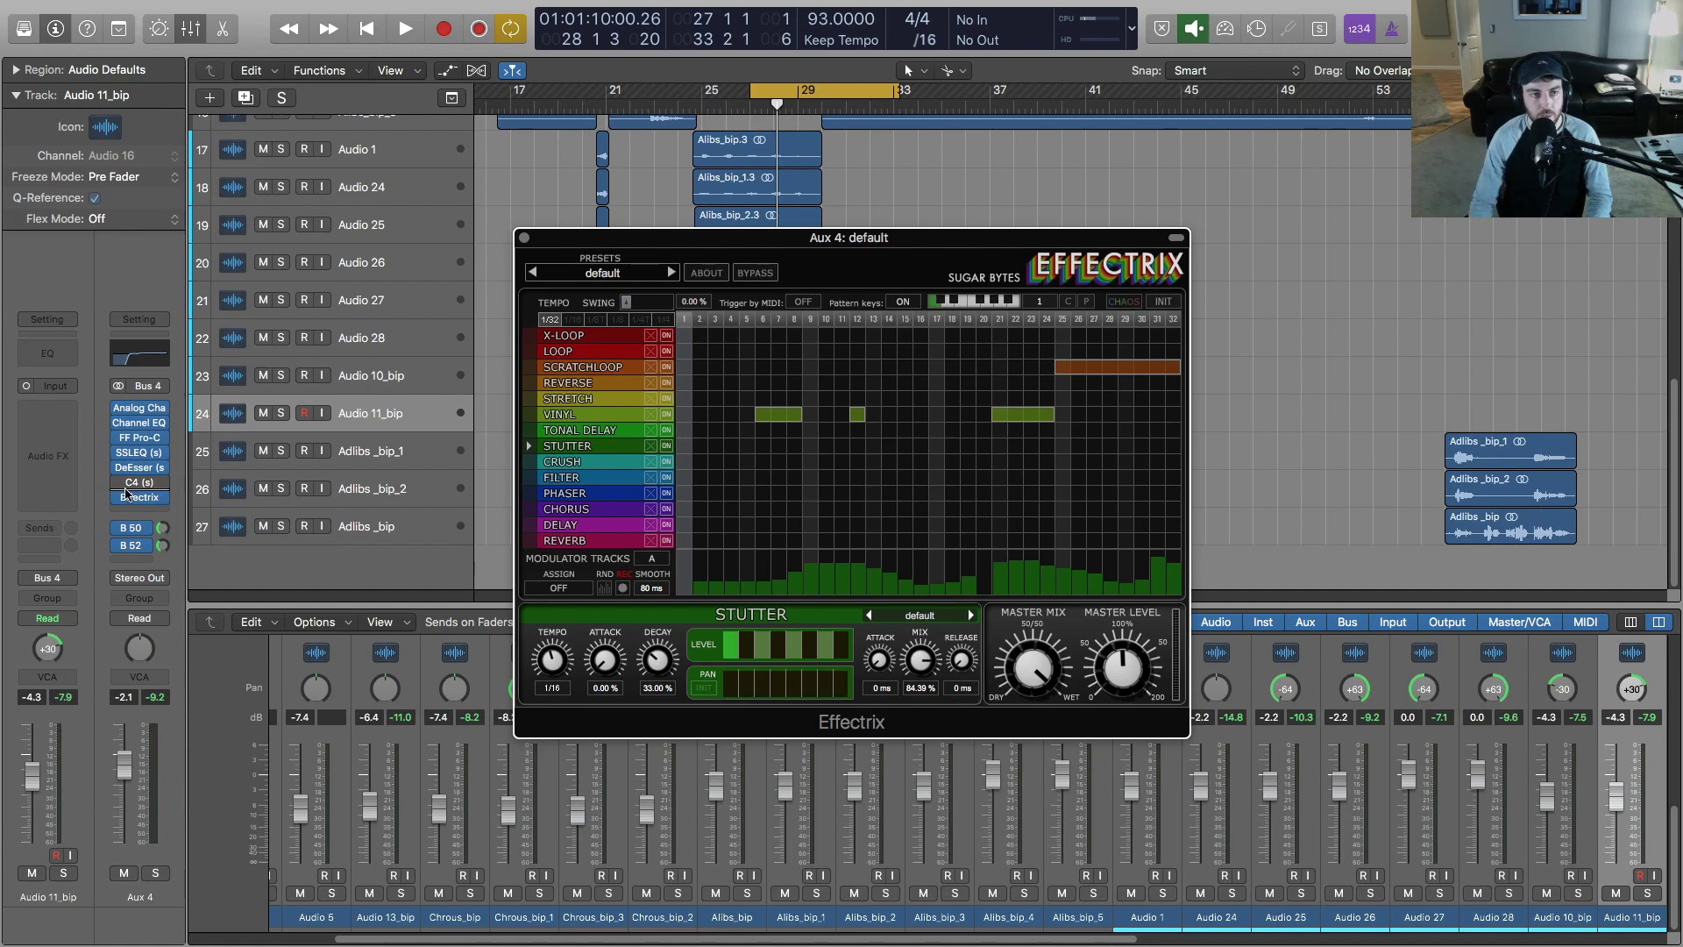
pyautogui.moveTo(129, 499)
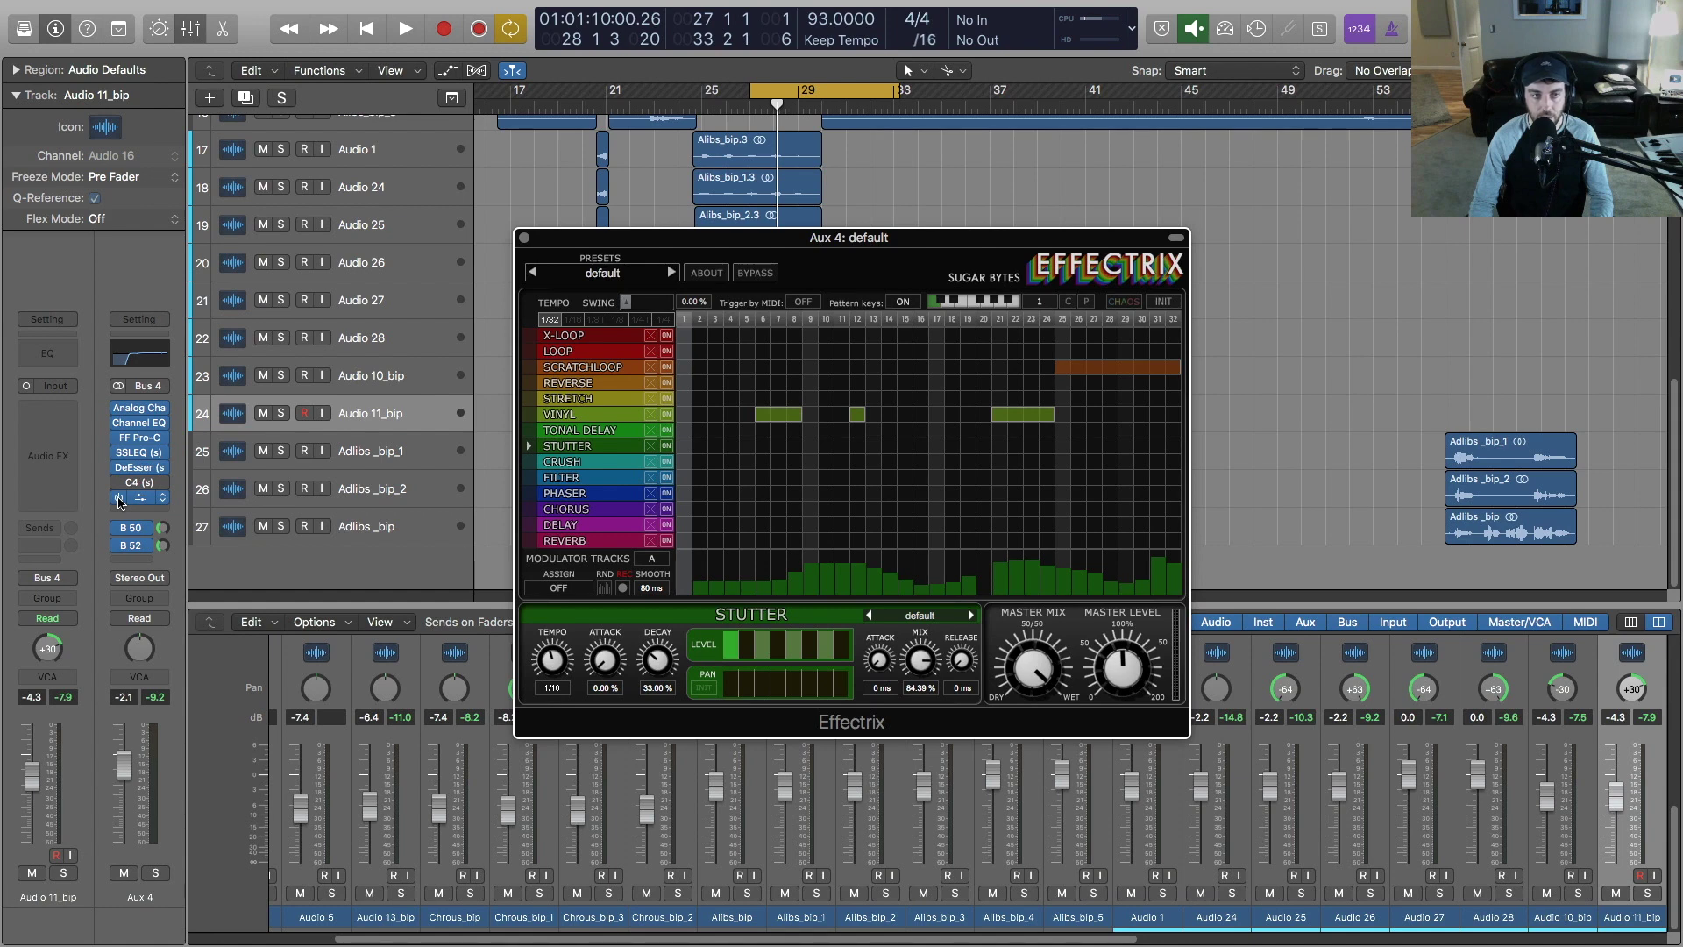
pyautogui.press('space')
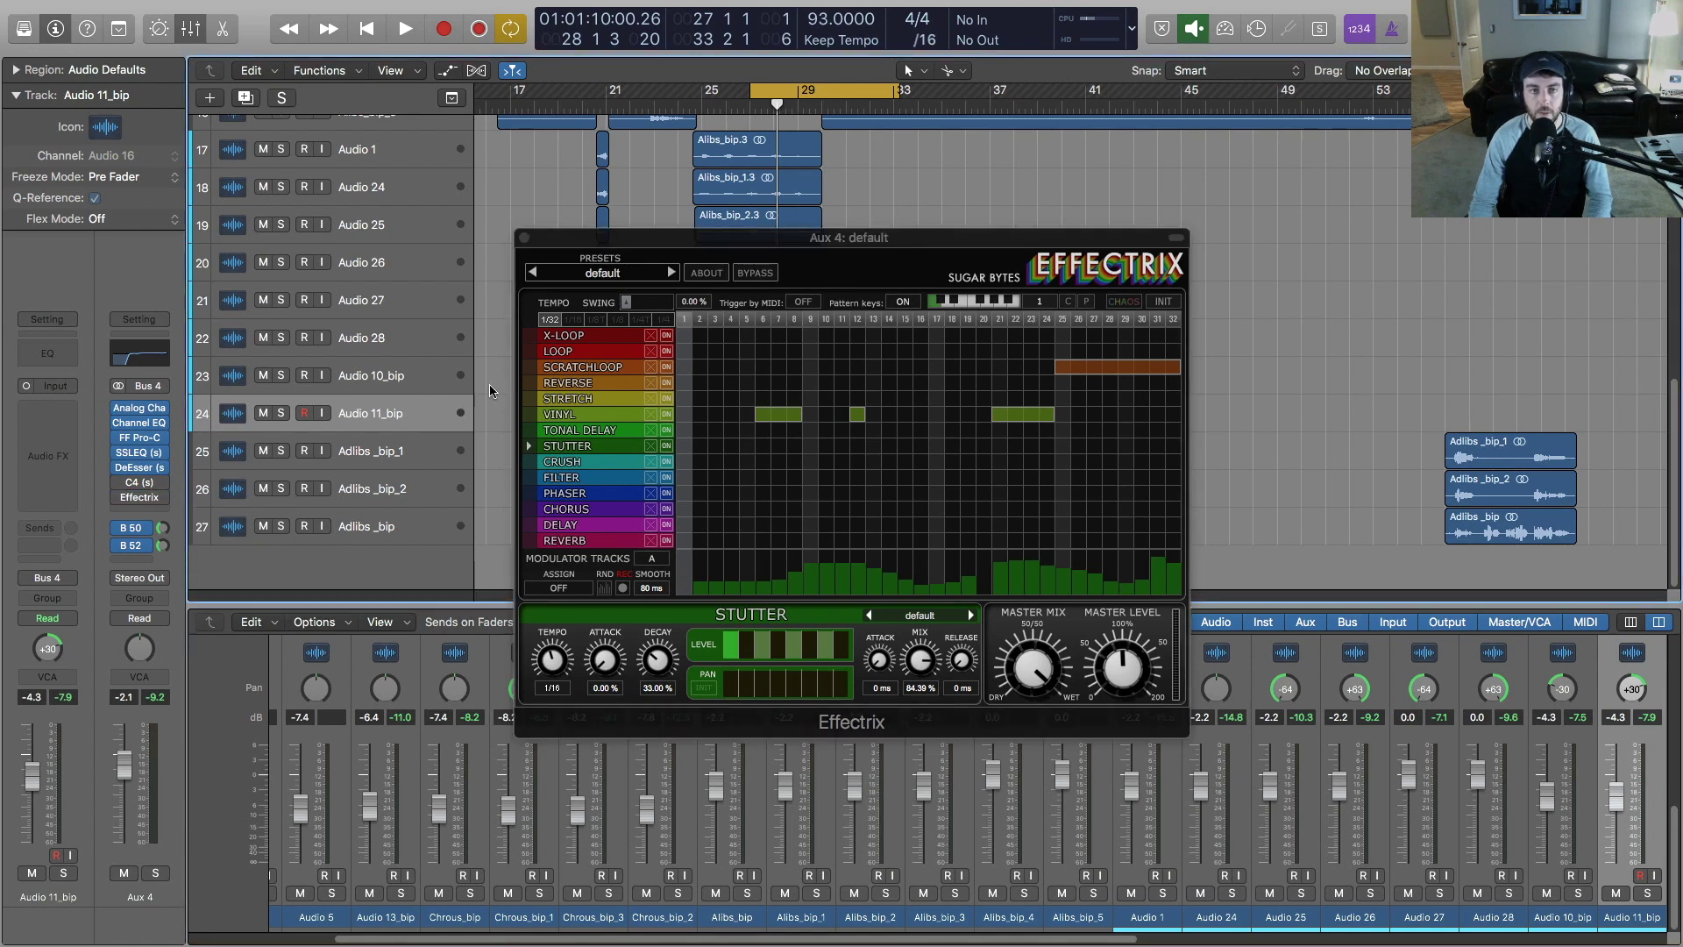
pyautogui.press('space')
pyautogui.moveTo(754, 94); pyautogui.dragTo(791, 94)
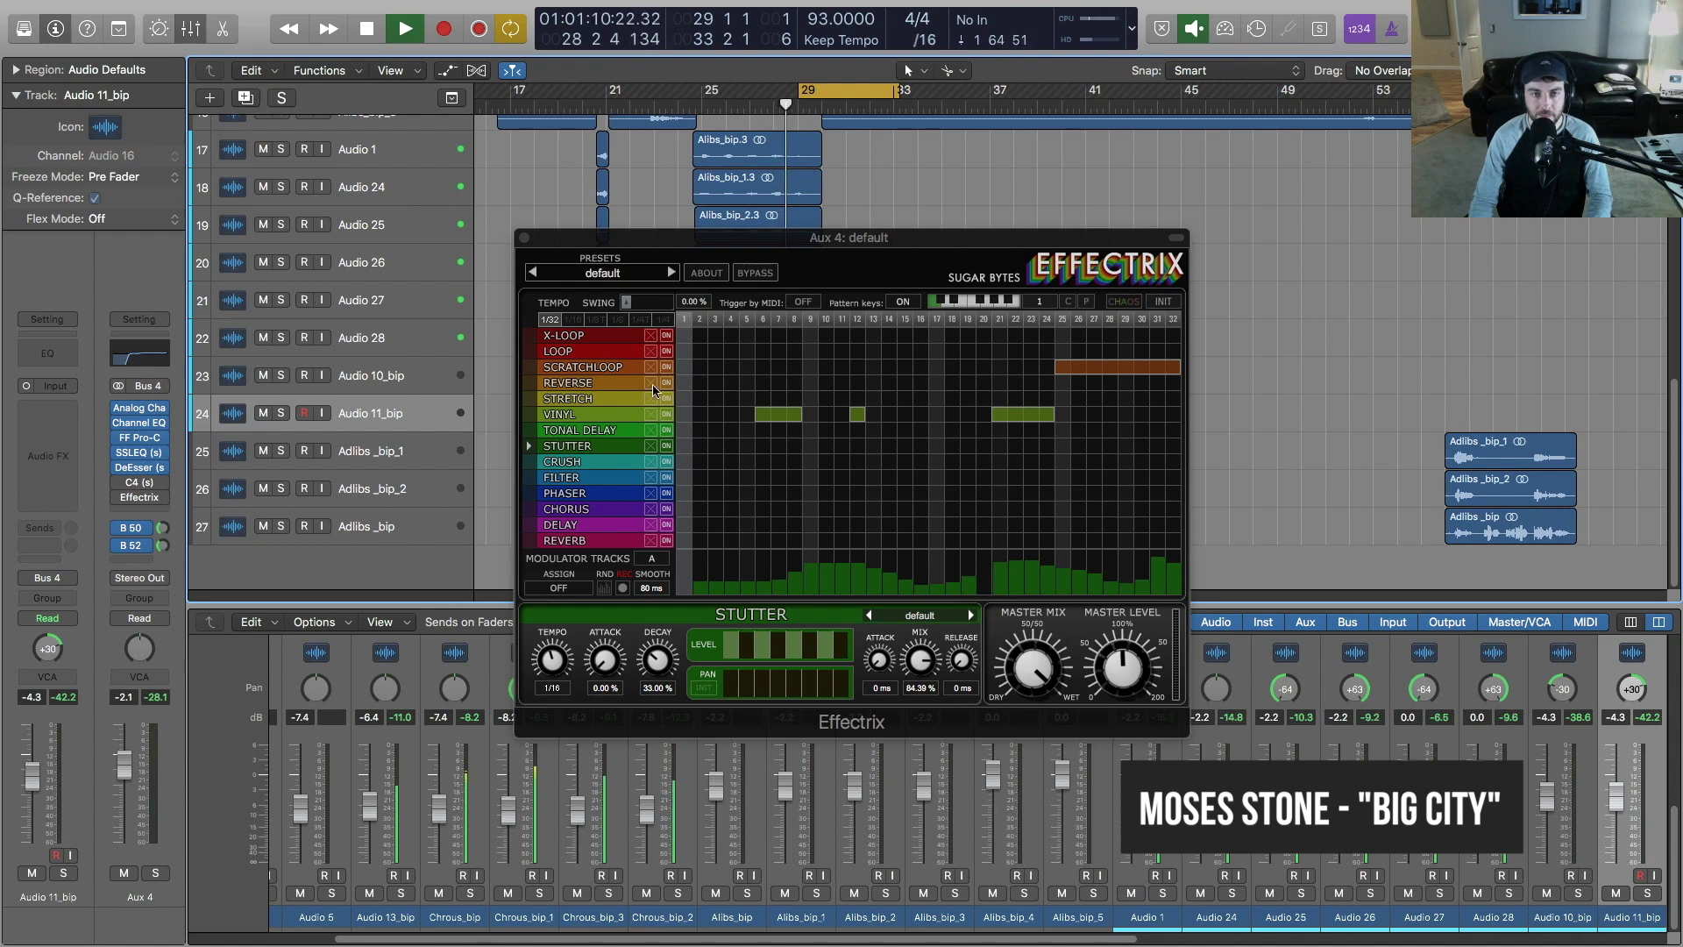
# Step: Show Effectrix's Vinyl settings and audition the Aux 4 bus soloed, then unsolo it
pyautogui.click(623, 416)
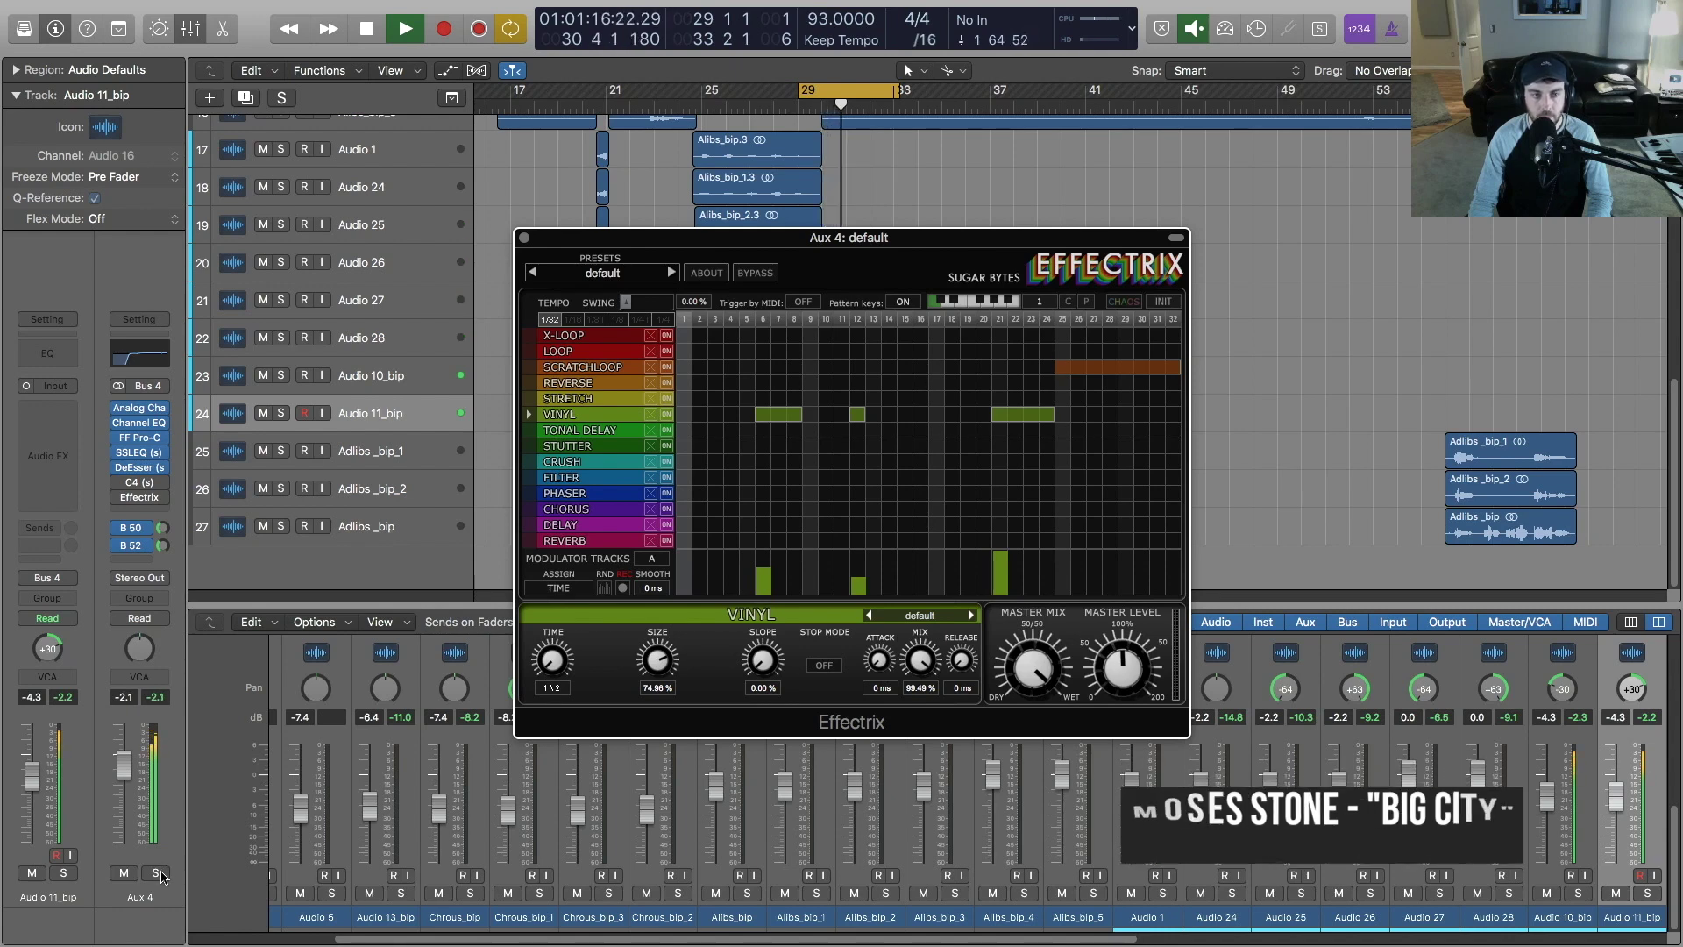
pyautogui.click(158, 873)
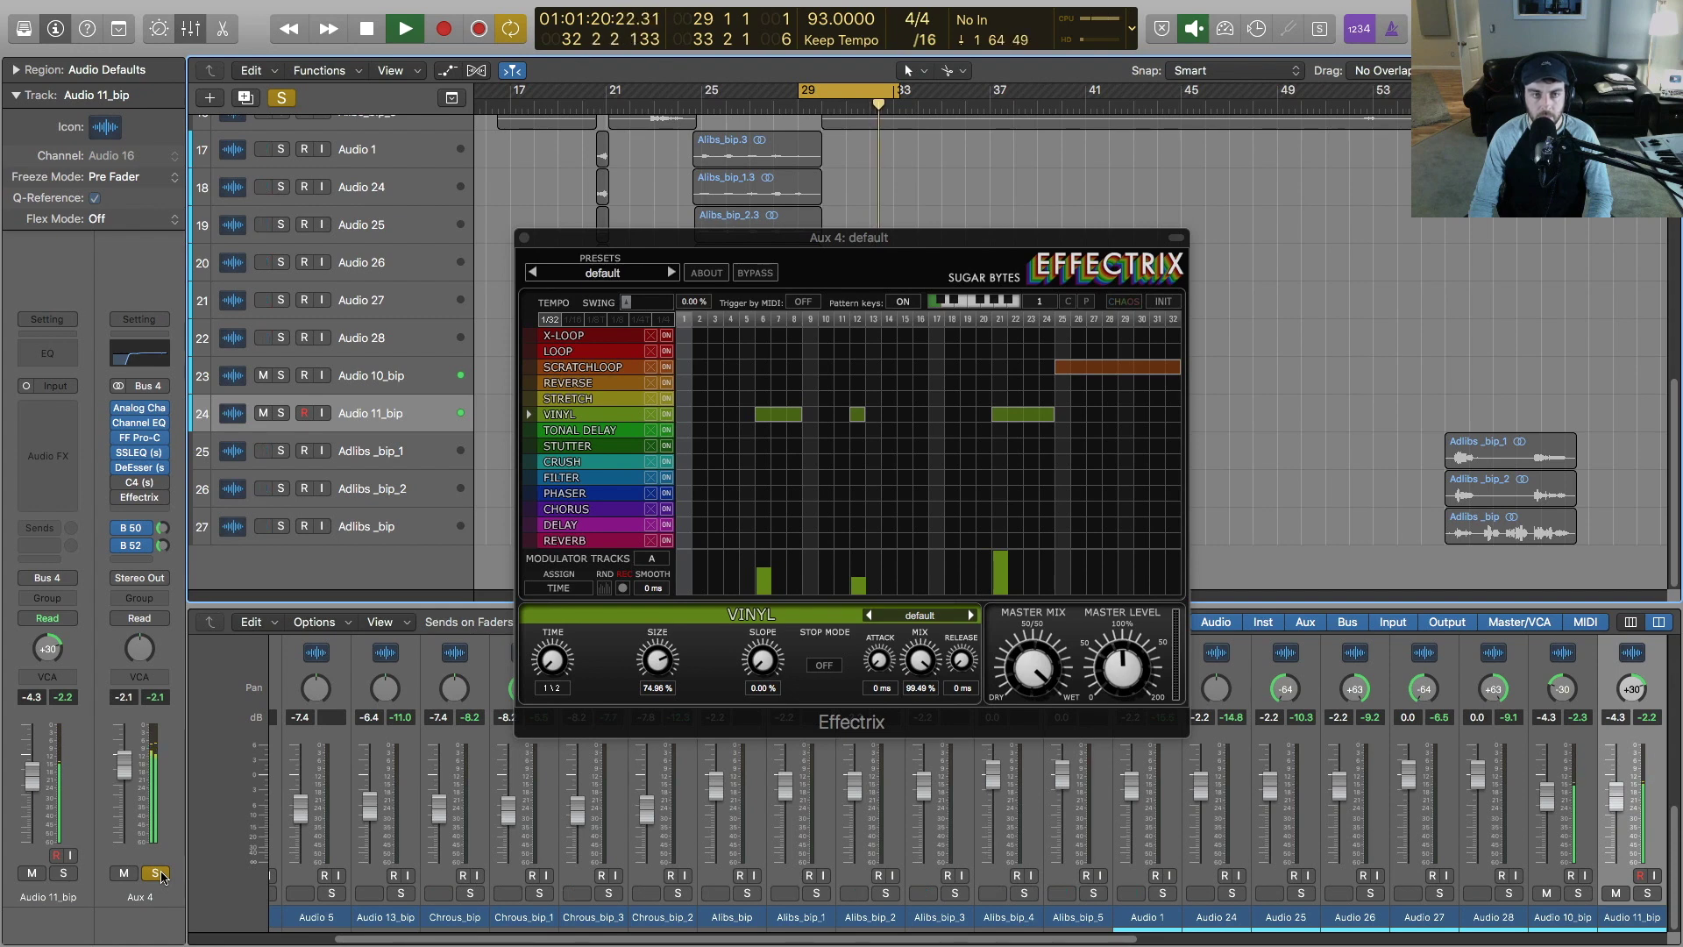
pyautogui.press('space')
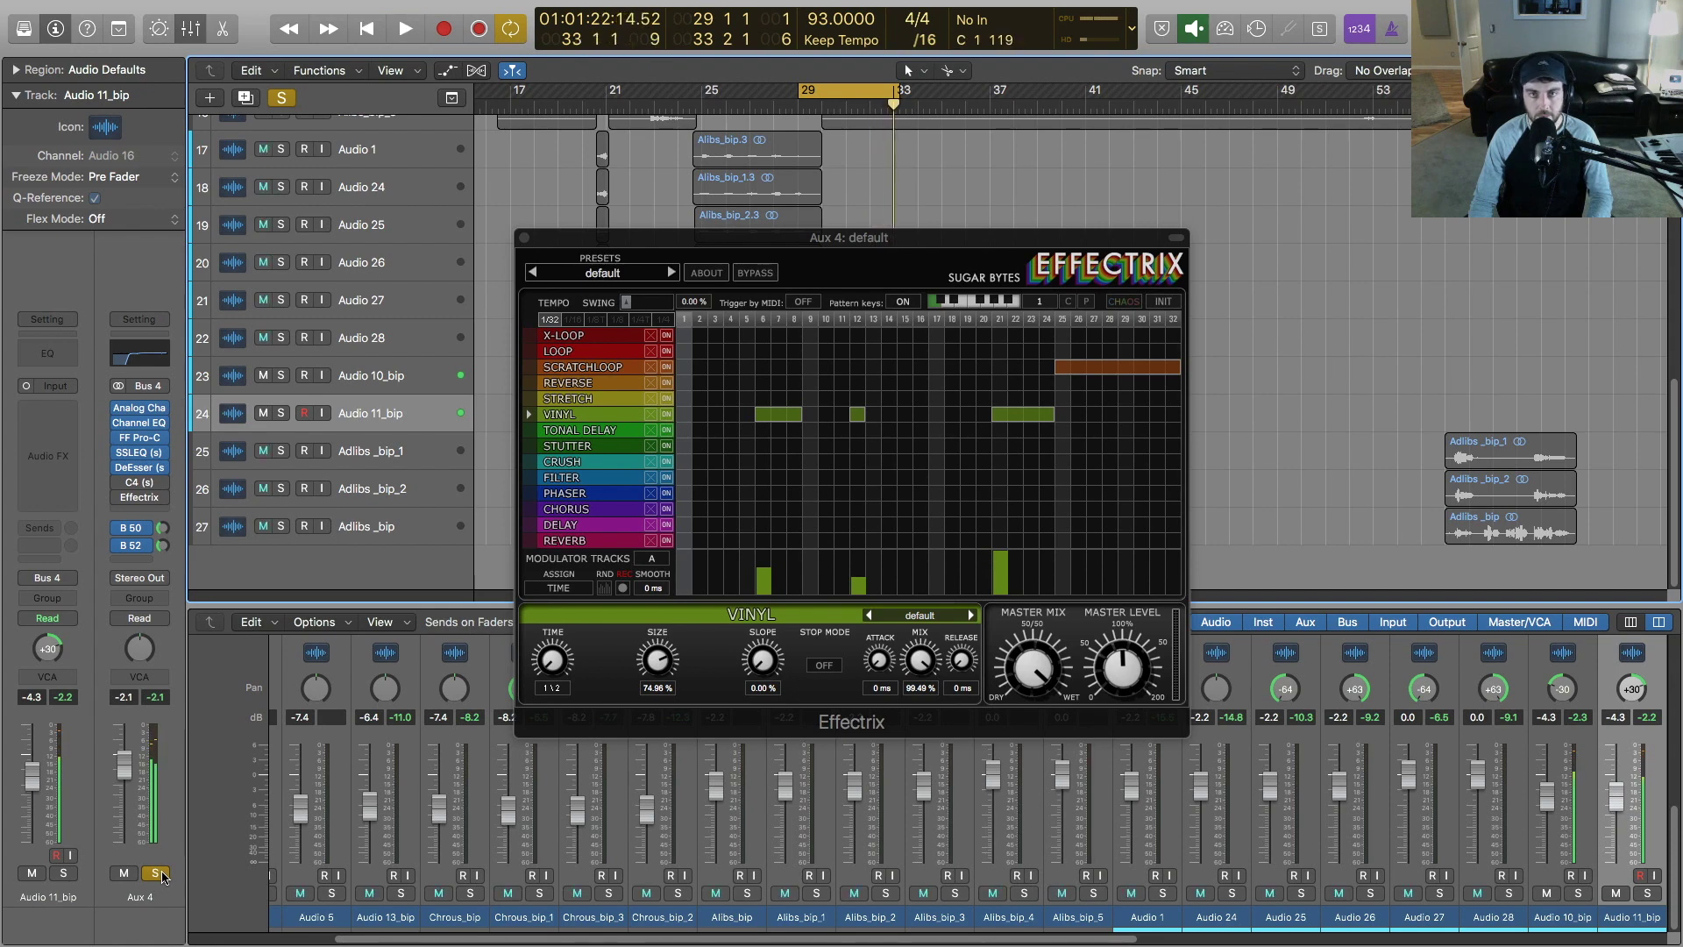
pyautogui.click(158, 874)
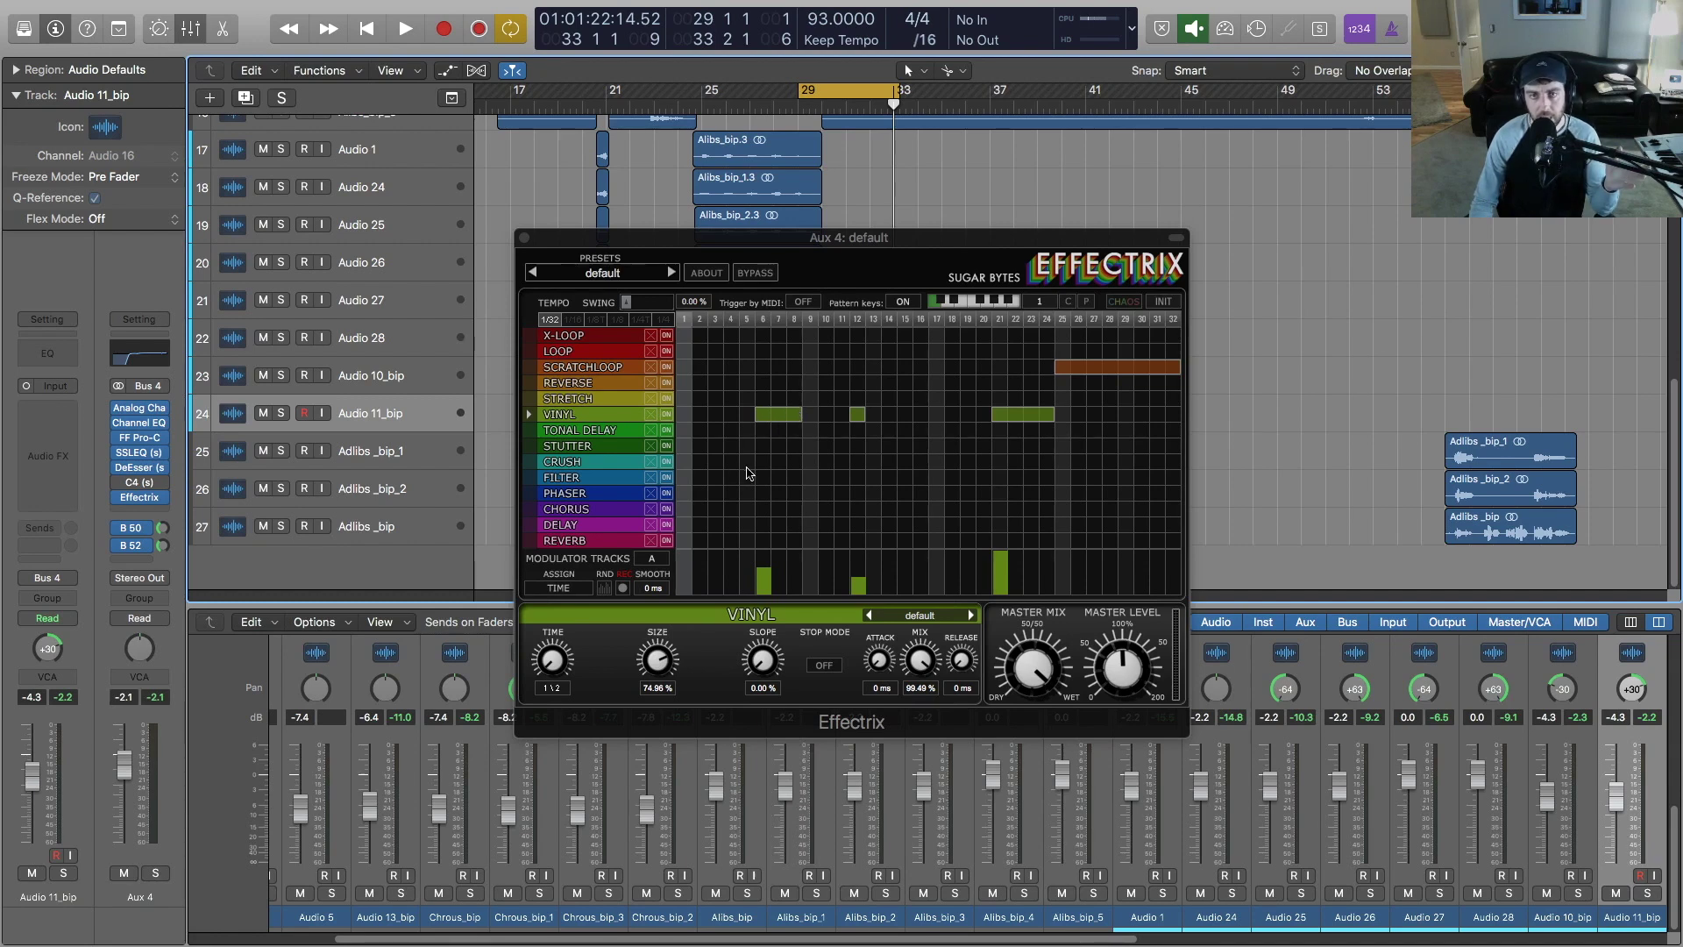
# Step: Check Scratchloop and Vinyl settings, replay from bar 29 with Aux 4 soloed, then refocus Effectrix
pyautogui.click(624, 366)
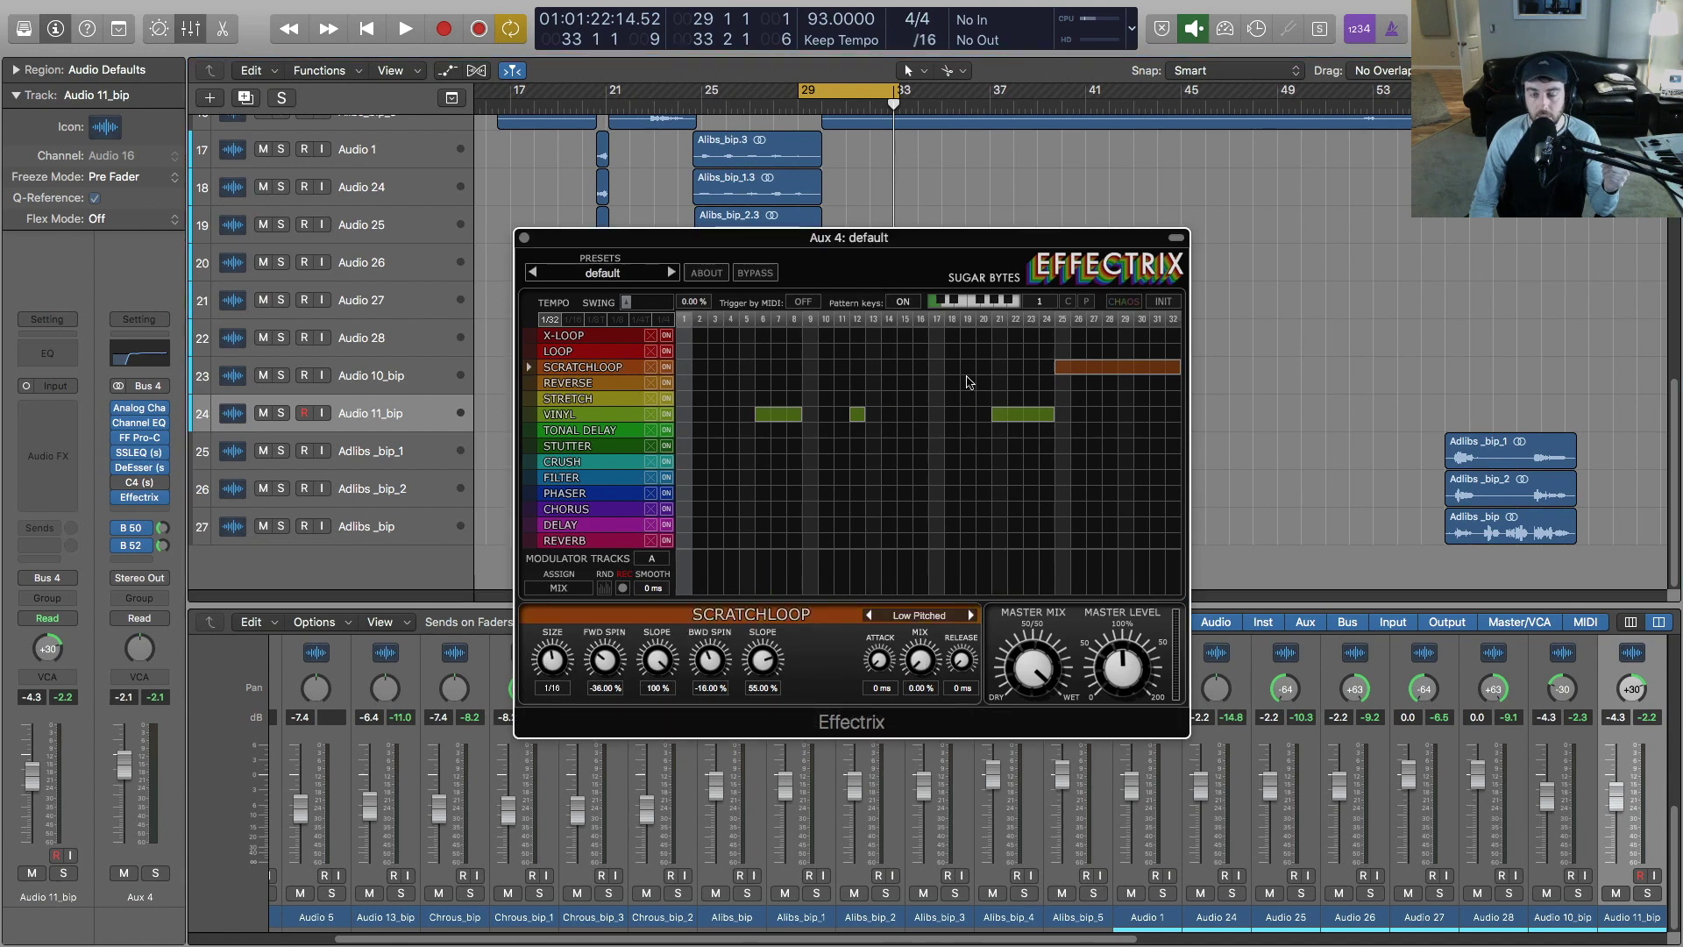
pyautogui.click(611, 413)
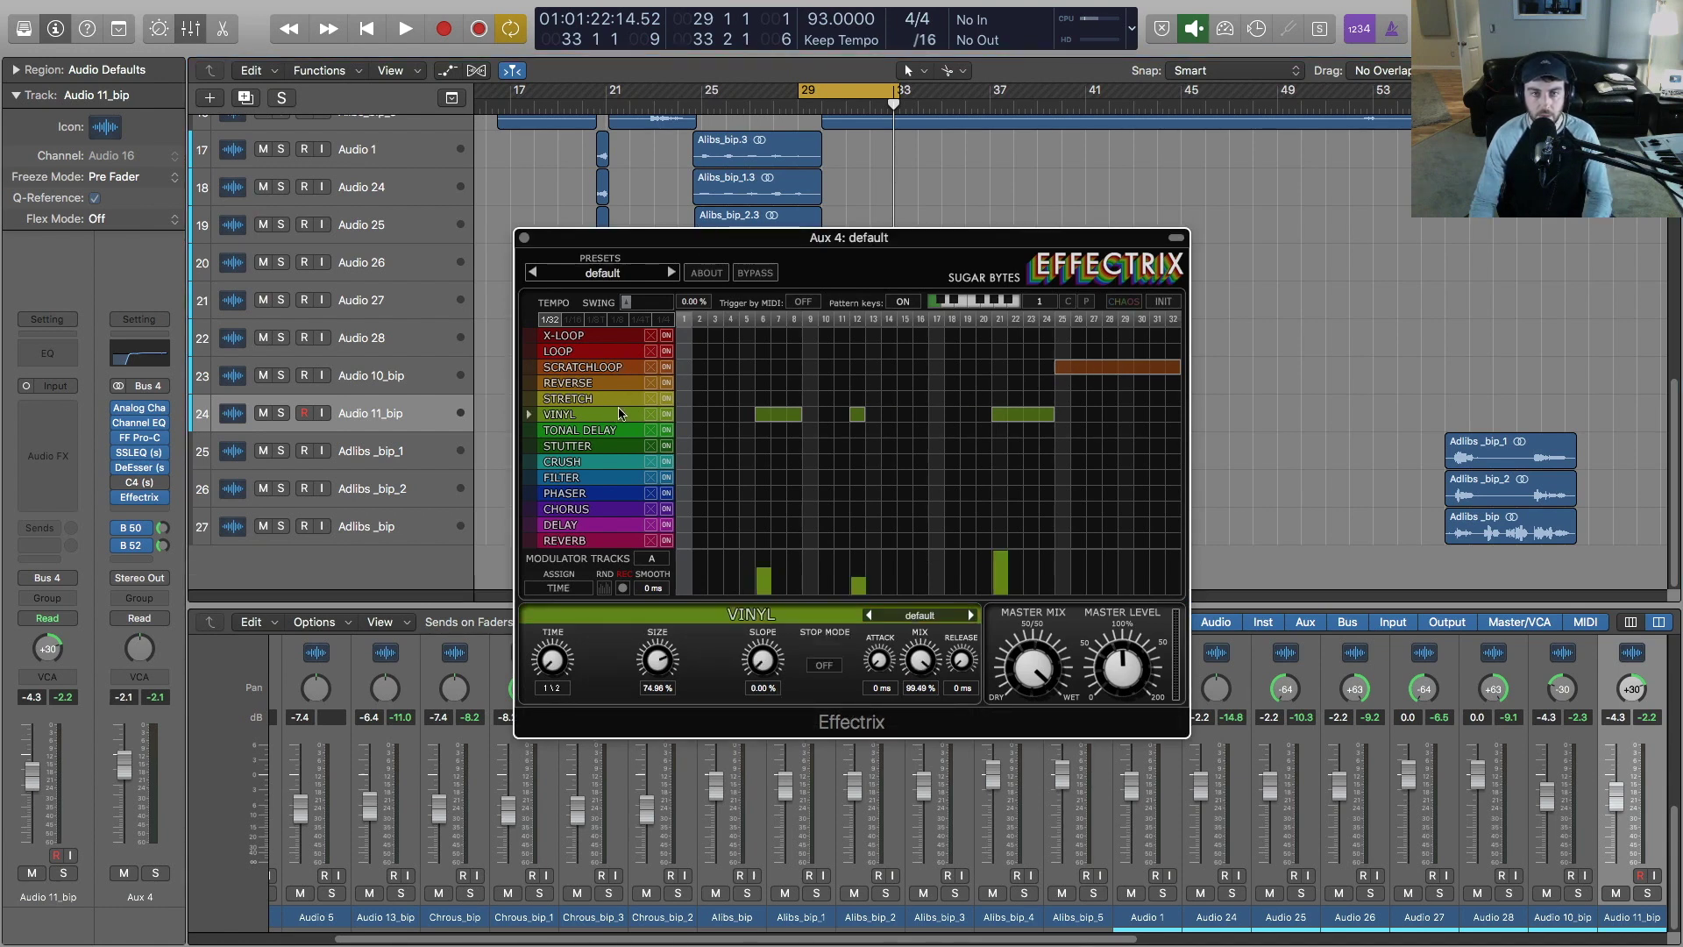
pyautogui.press('space')
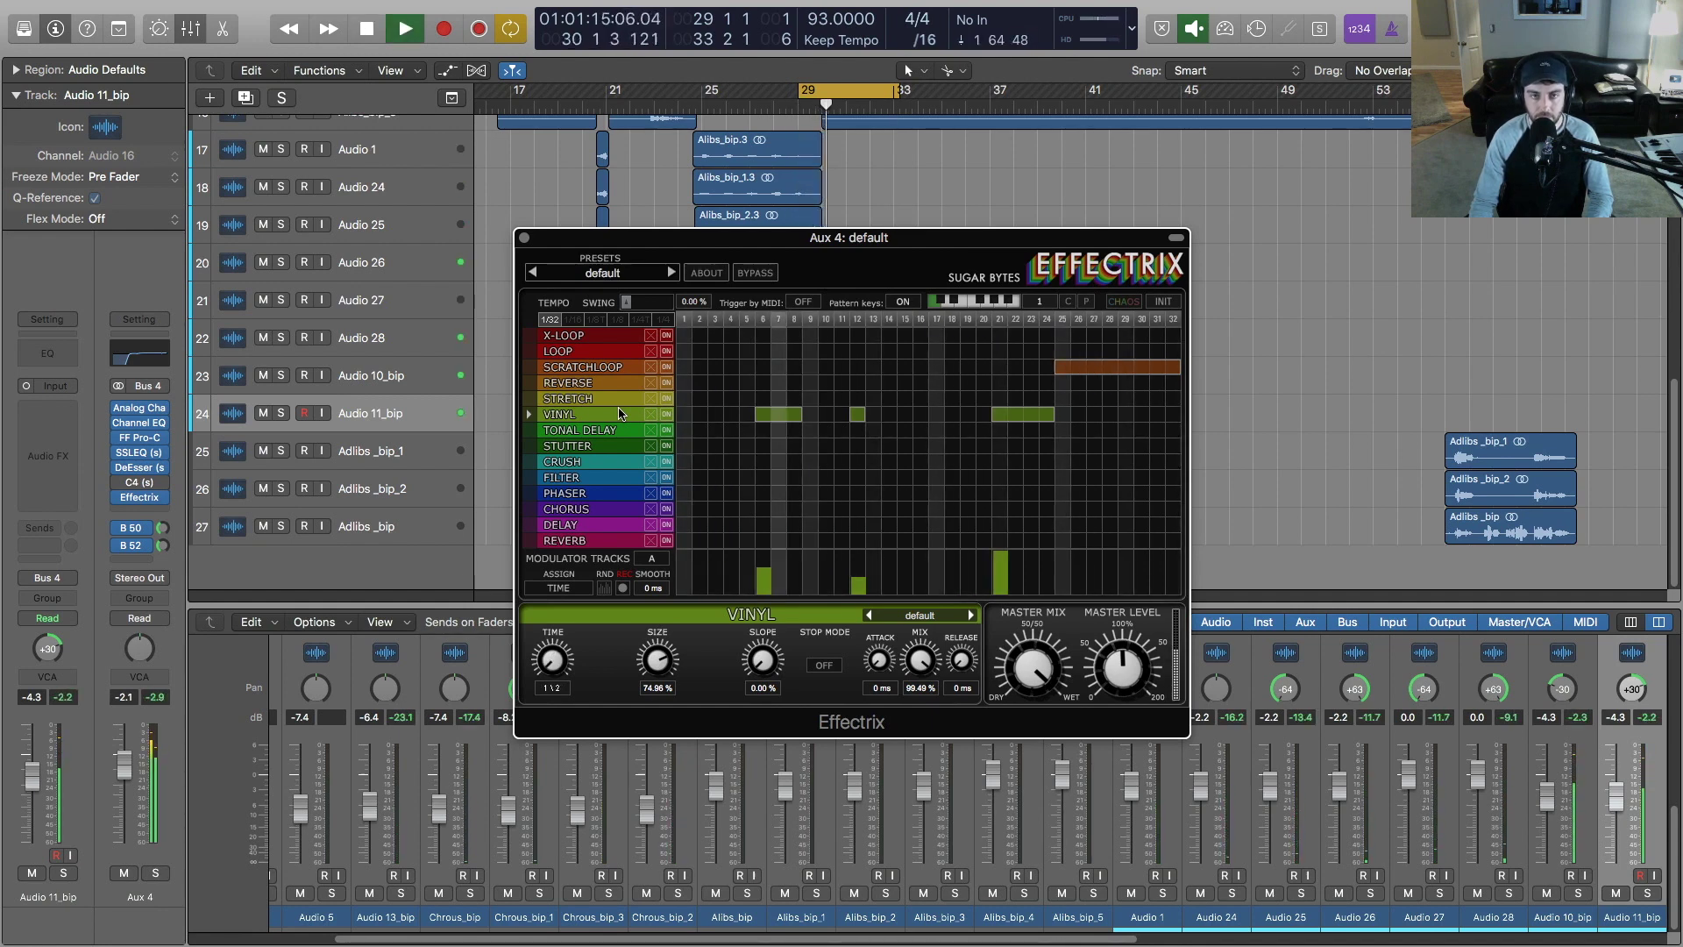
pyautogui.click(156, 873)
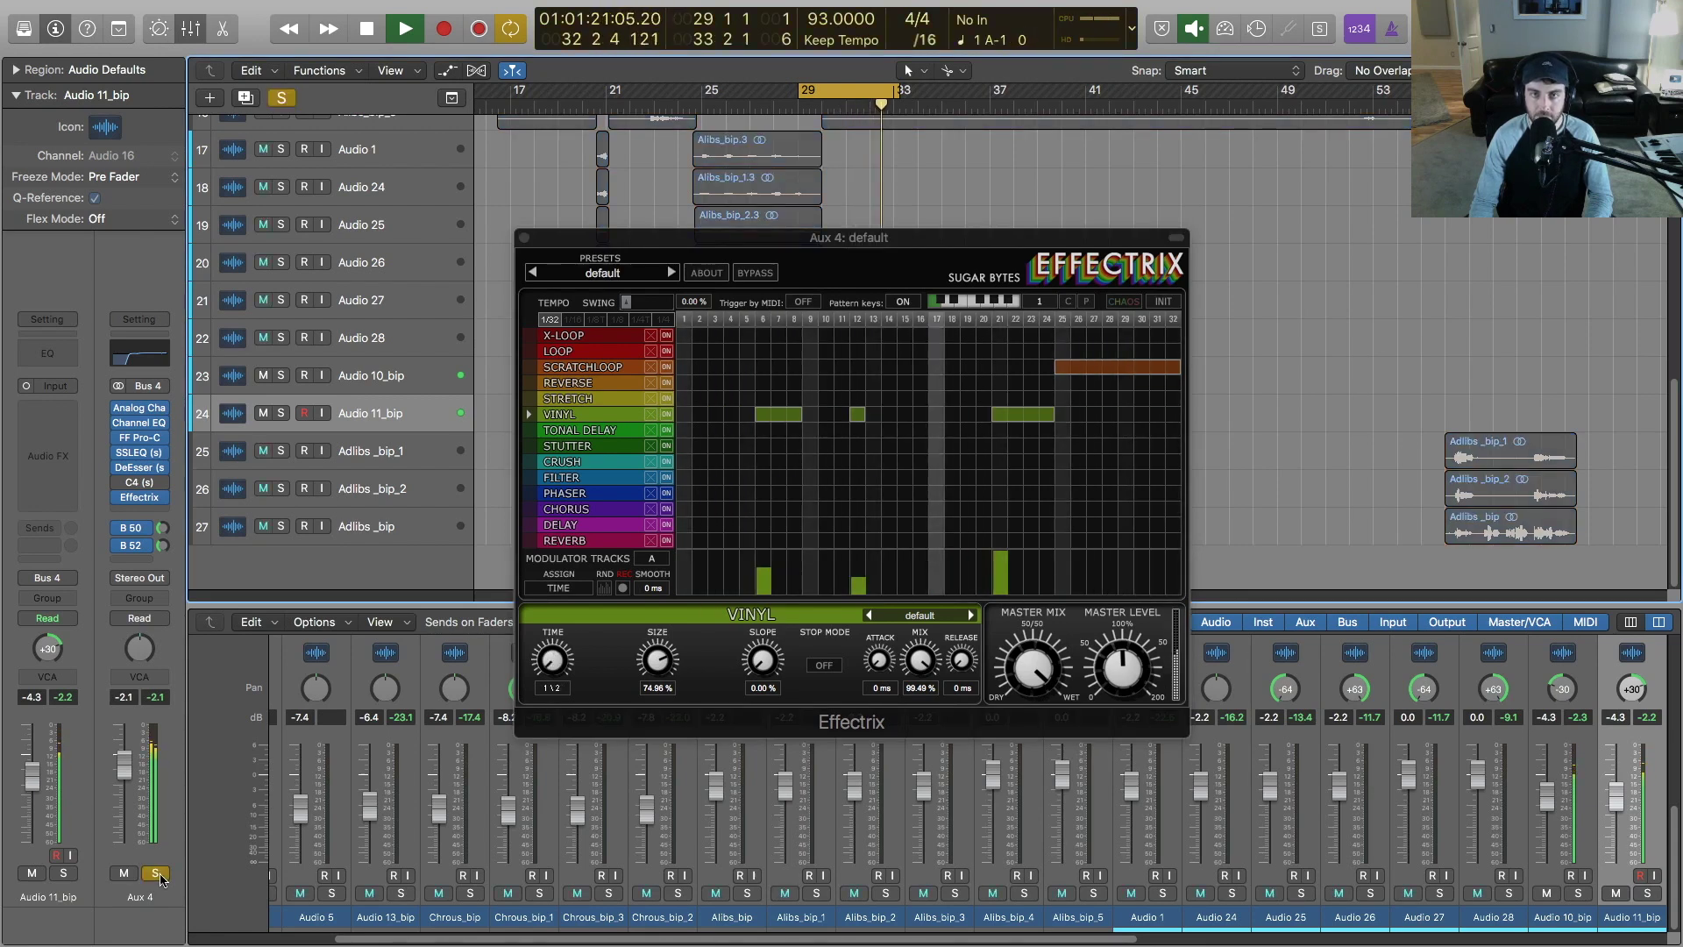
pyautogui.press('space')
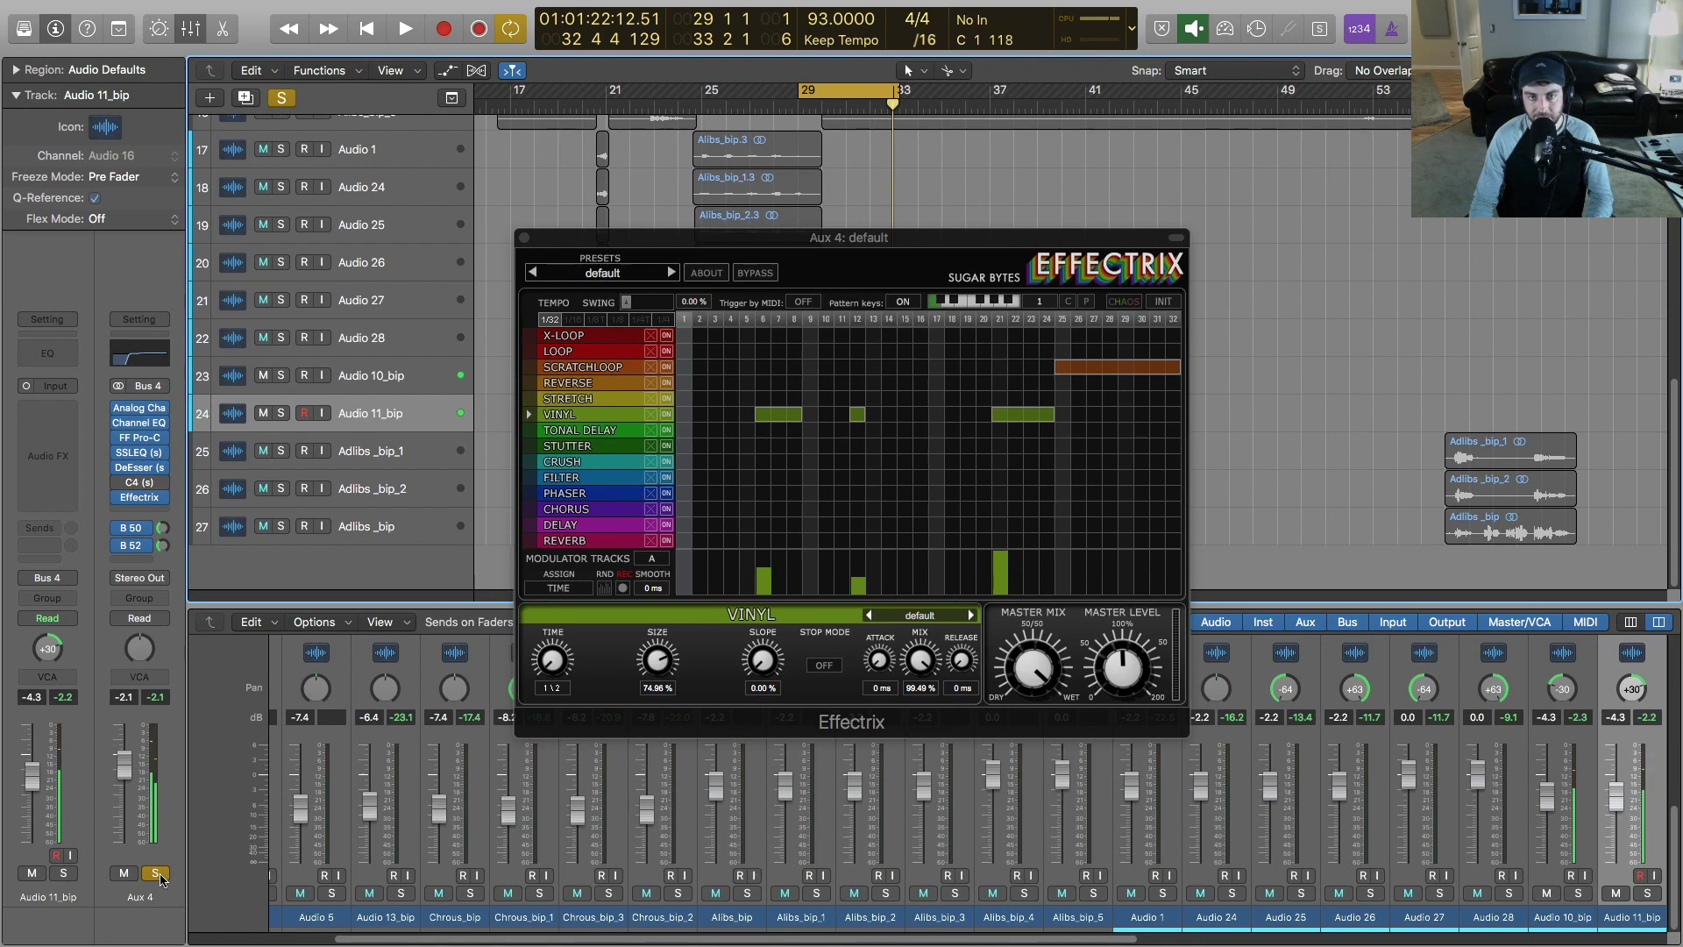
pyautogui.click(156, 873)
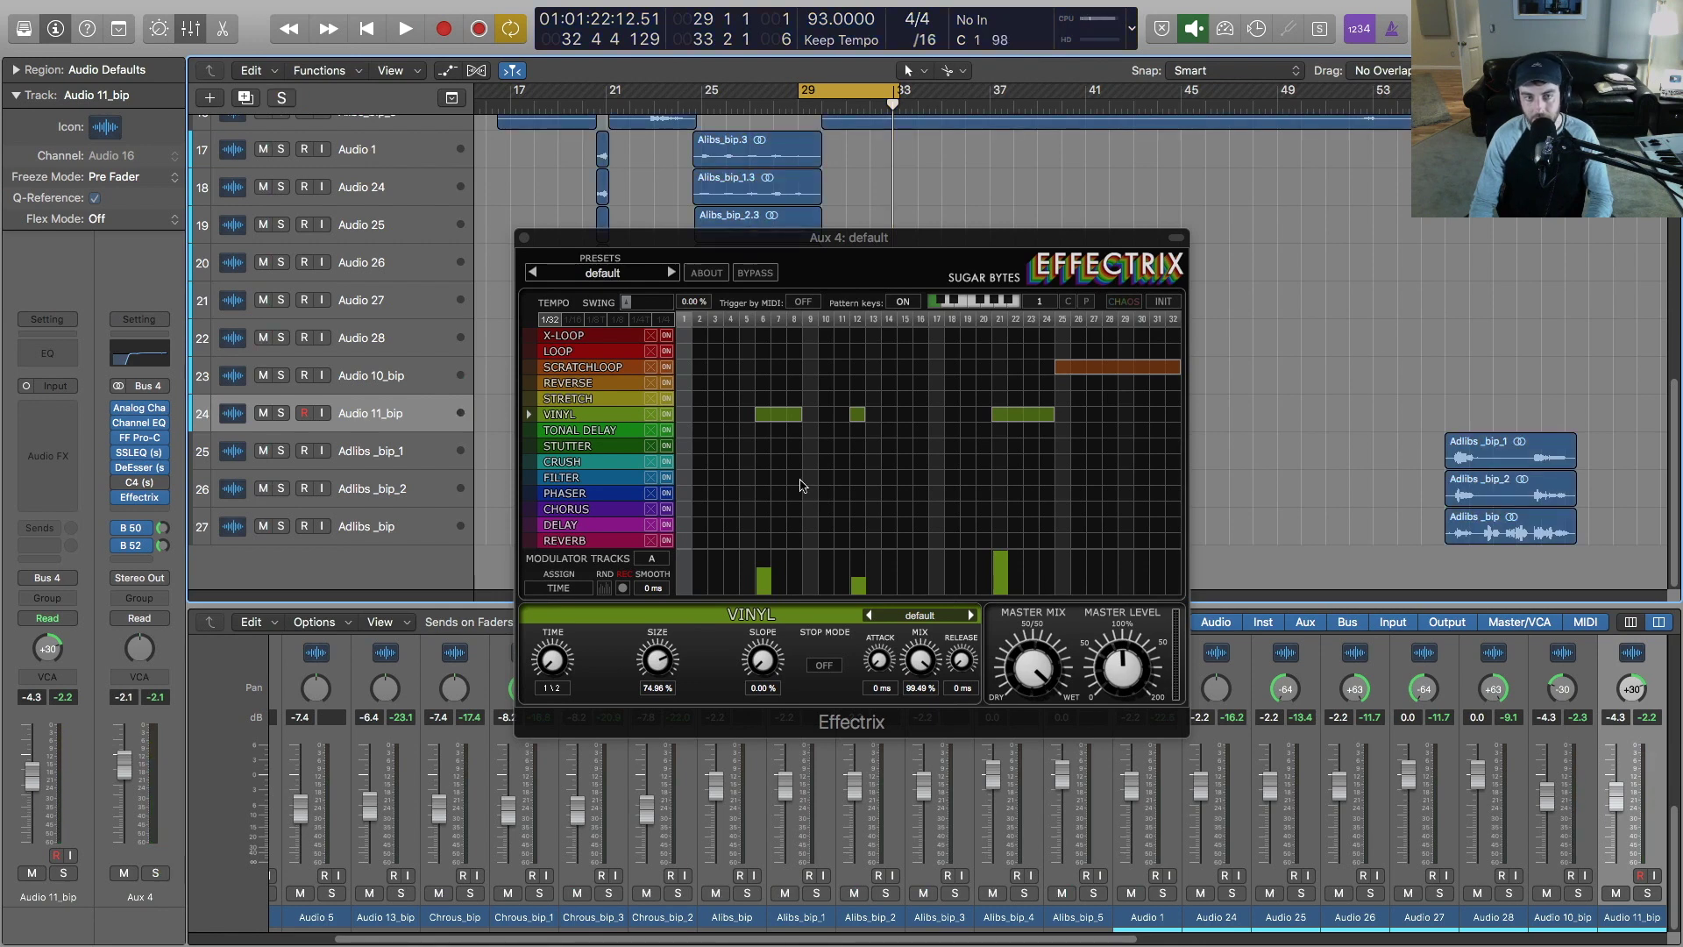
pyautogui.click(601, 420)
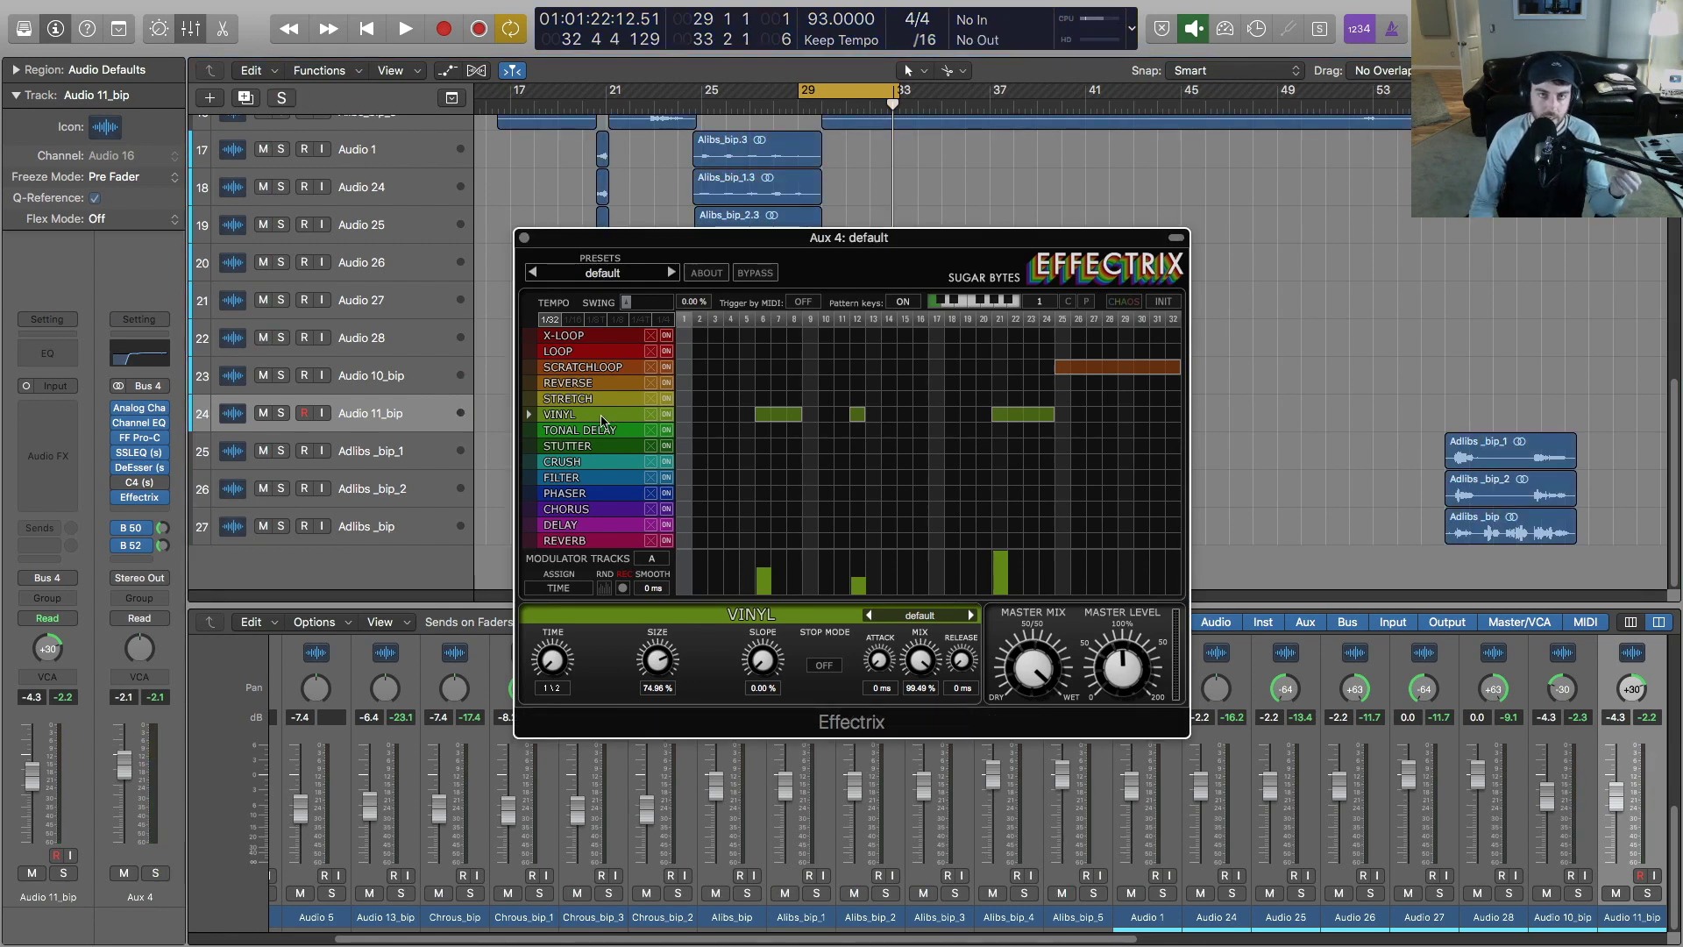
pyautogui.click(16, 70)
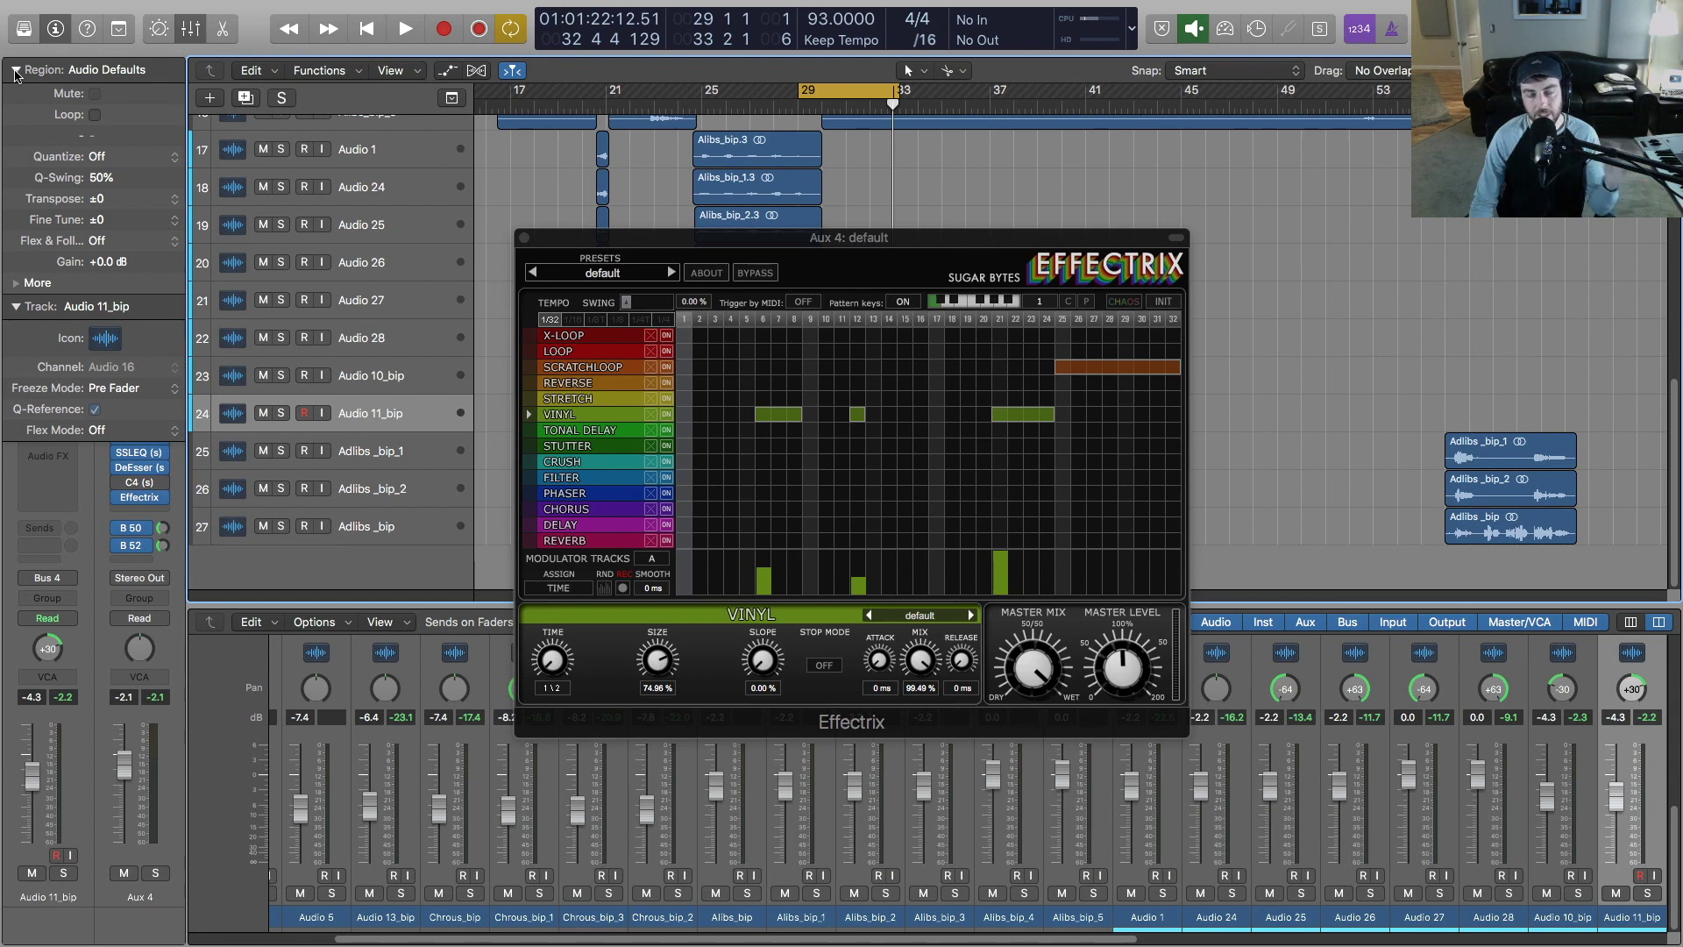
pyautogui.click(15, 70)
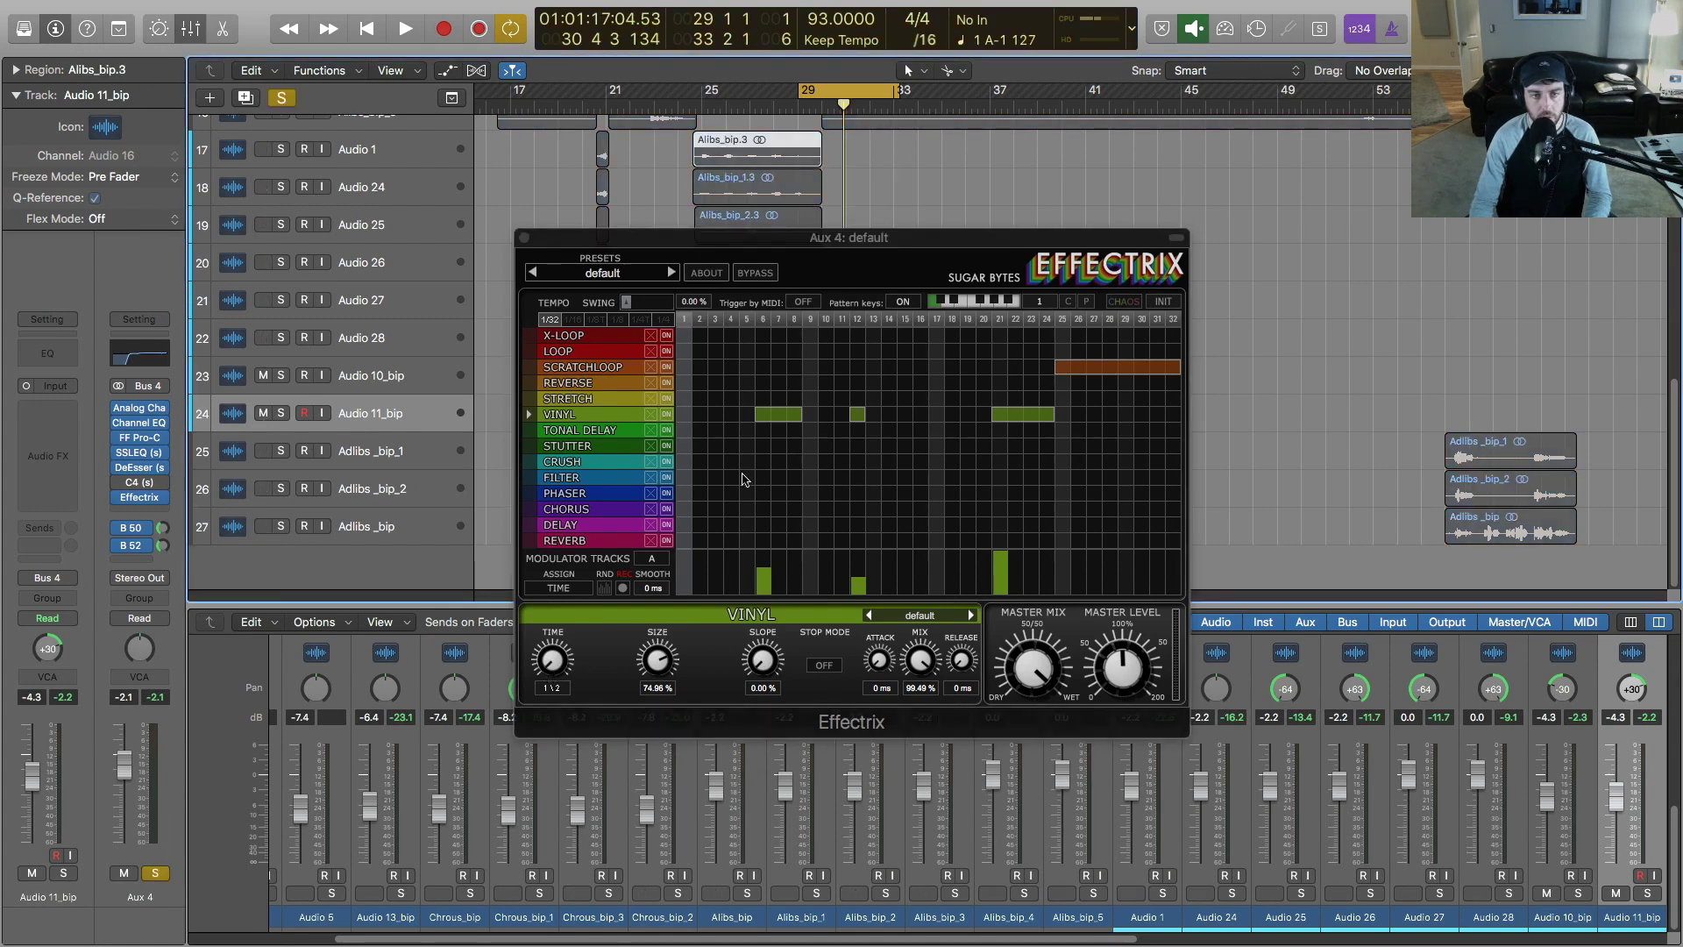
# Step: Draw a Filter block over steps 16–20 and a Reverb block over steps 25–32
pyautogui.click(927, 480)
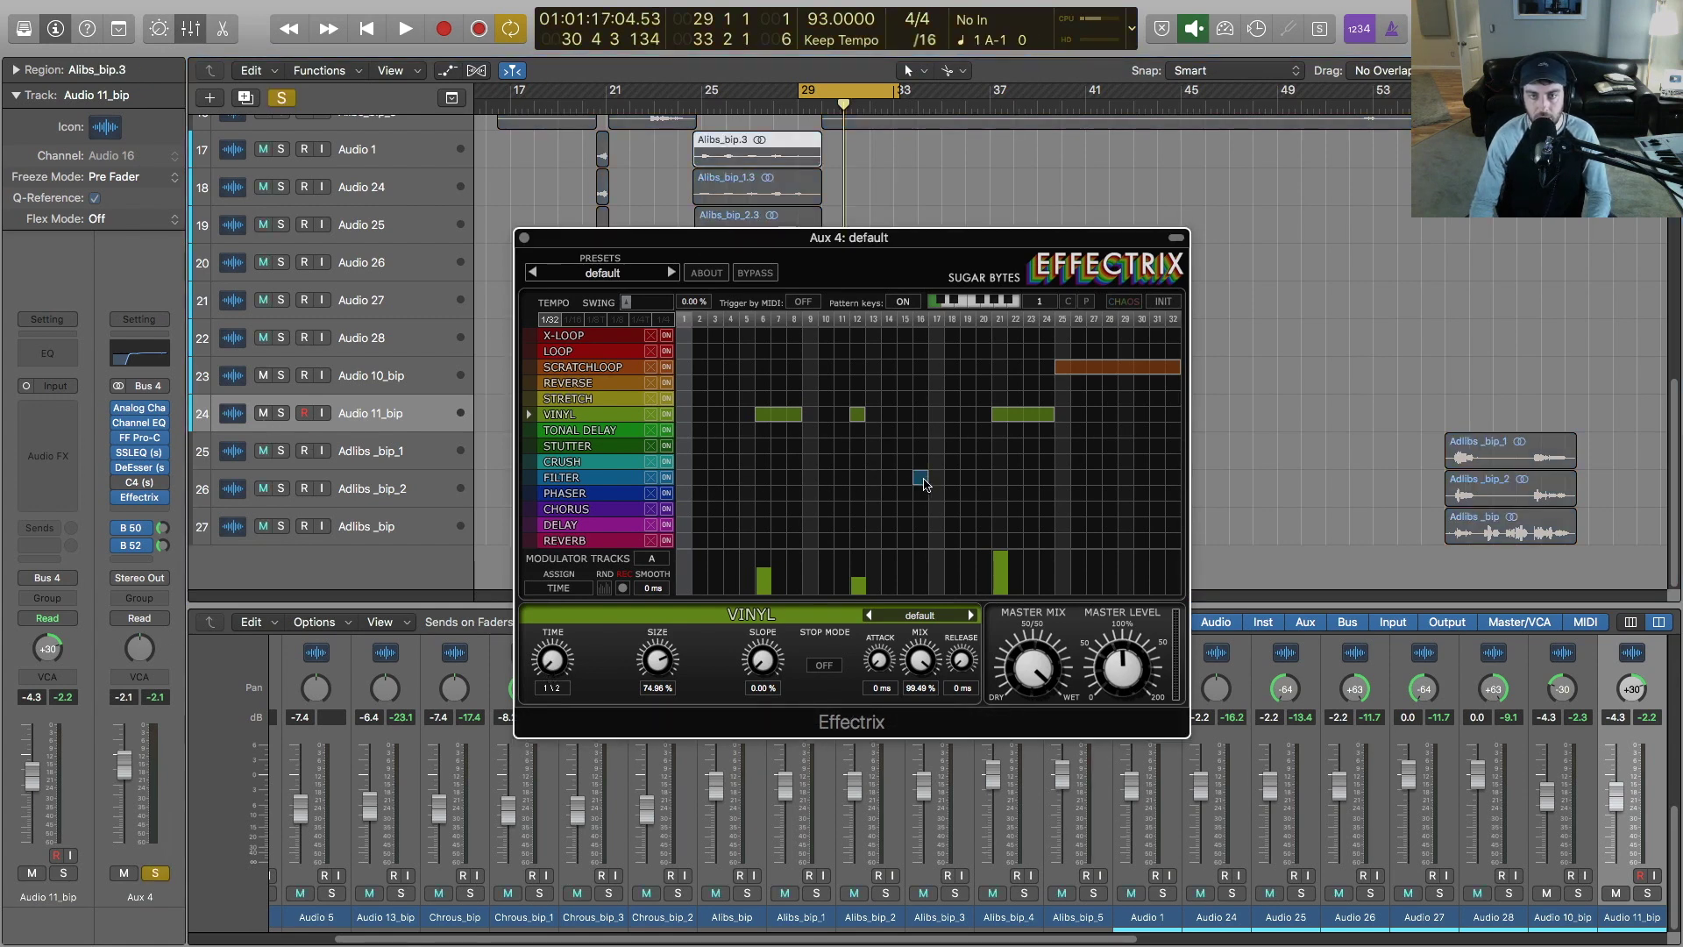
pyautogui.moveTo(928, 480); pyautogui.dragTo(984, 477)
pyautogui.click(922, 480)
pyautogui.press('space')
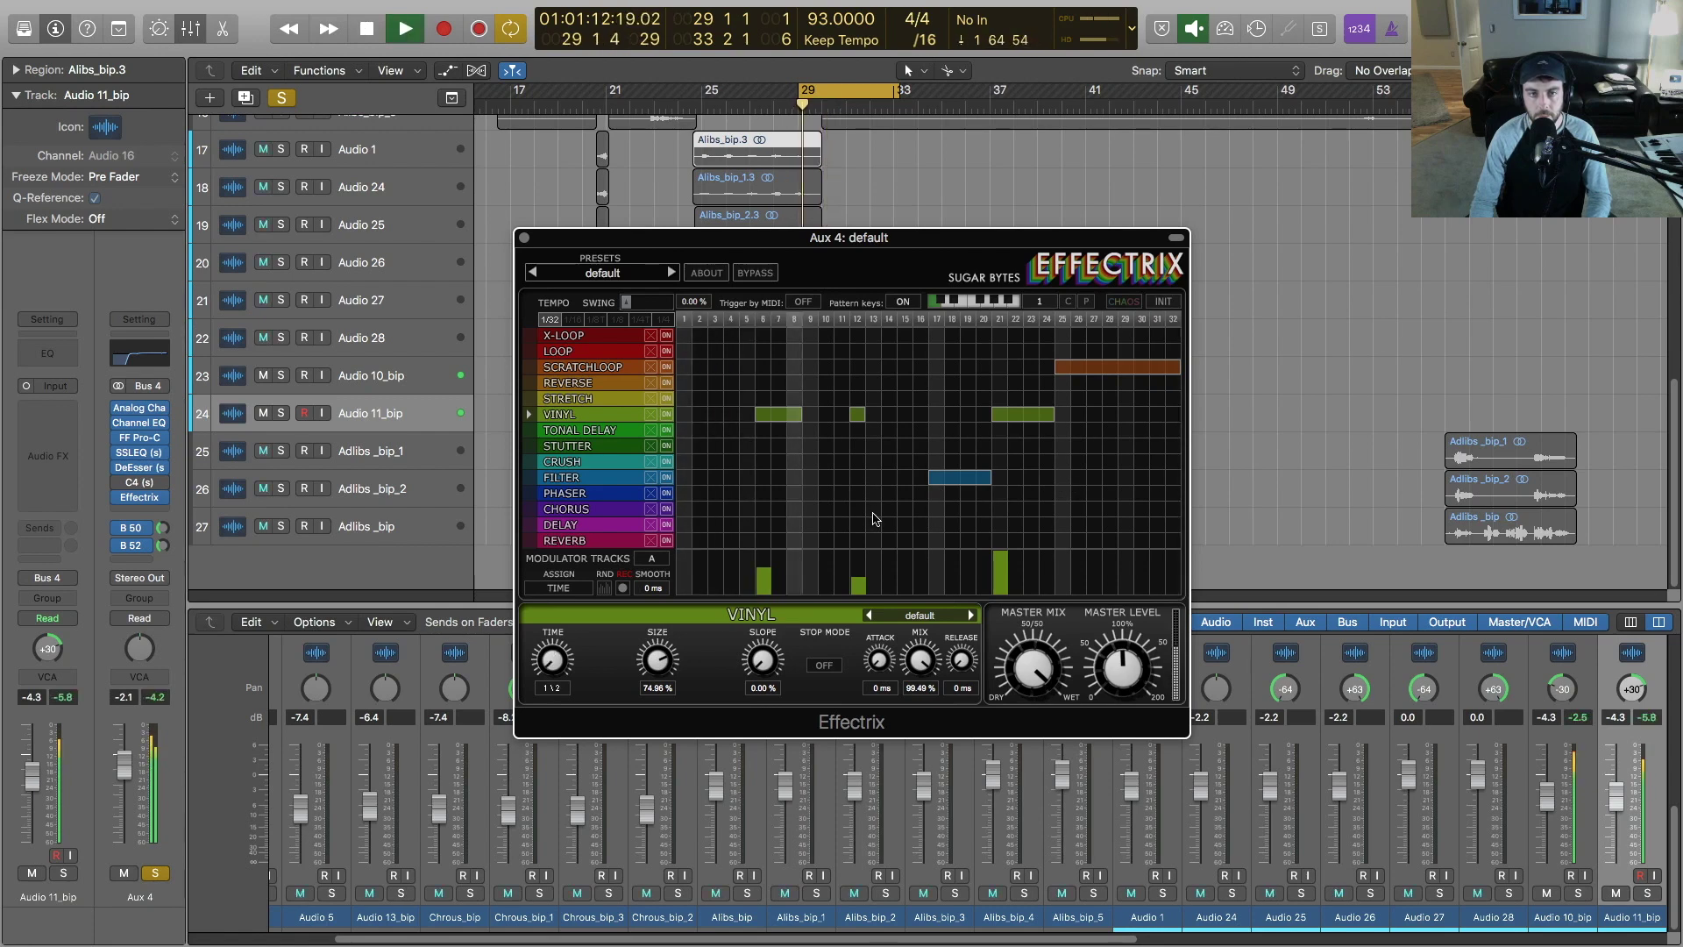
pyautogui.moveTo(1074, 540); pyautogui.dragTo(1177, 541)
pyautogui.click(1062, 540)
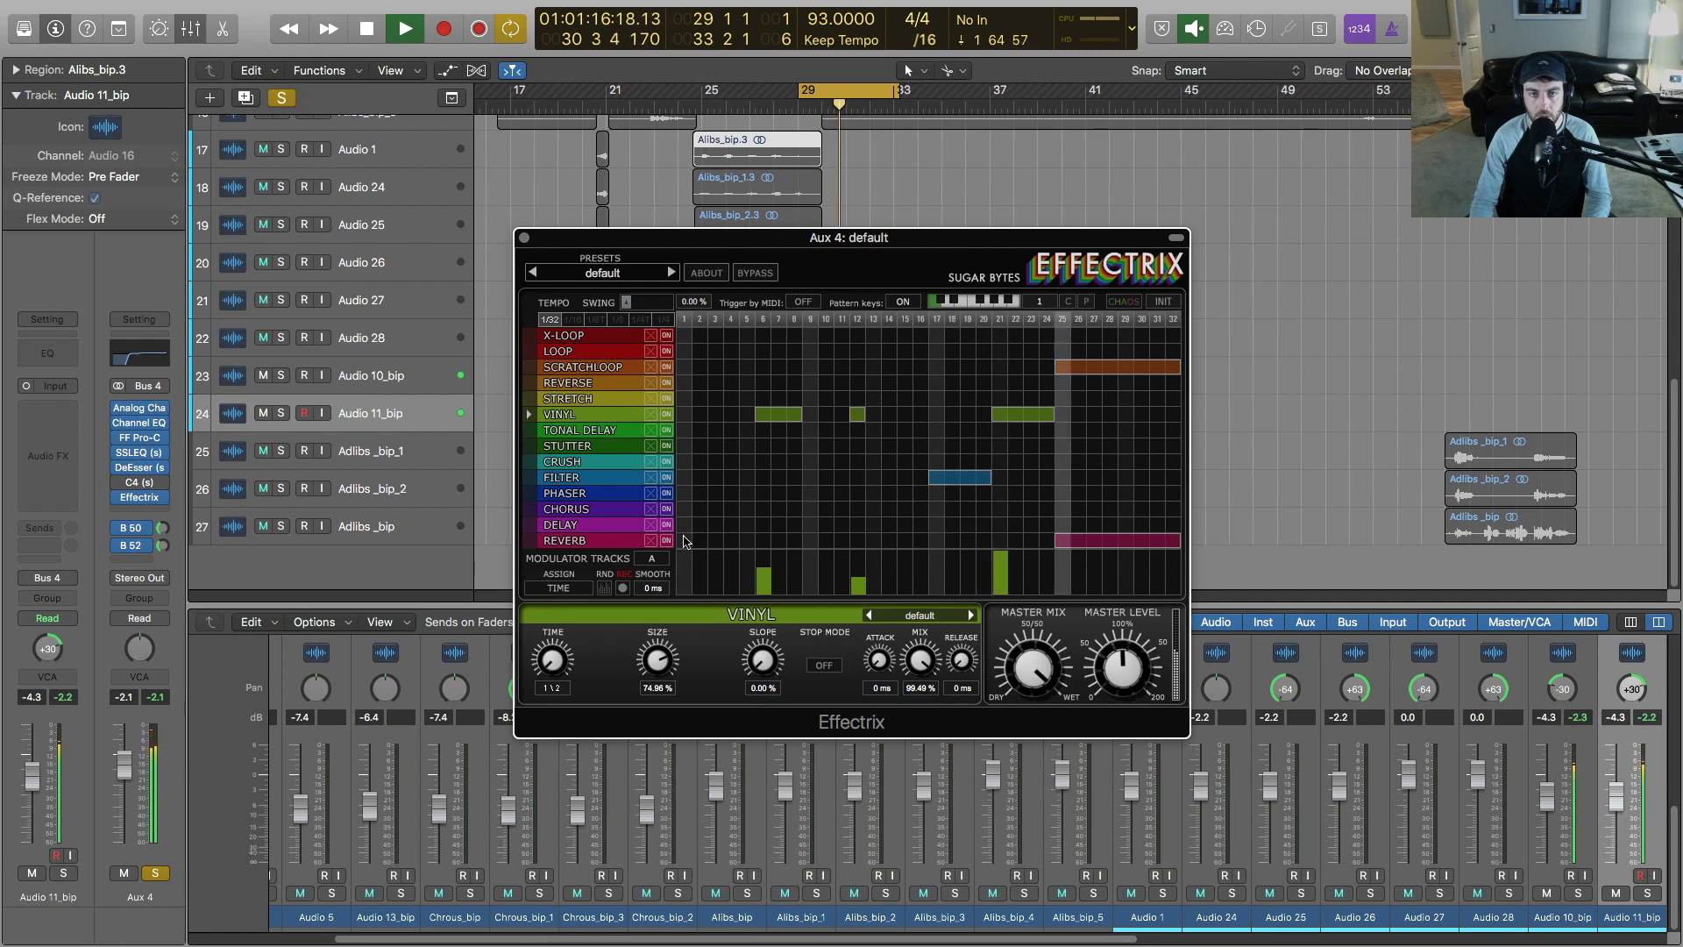
pyautogui.click(636, 541)
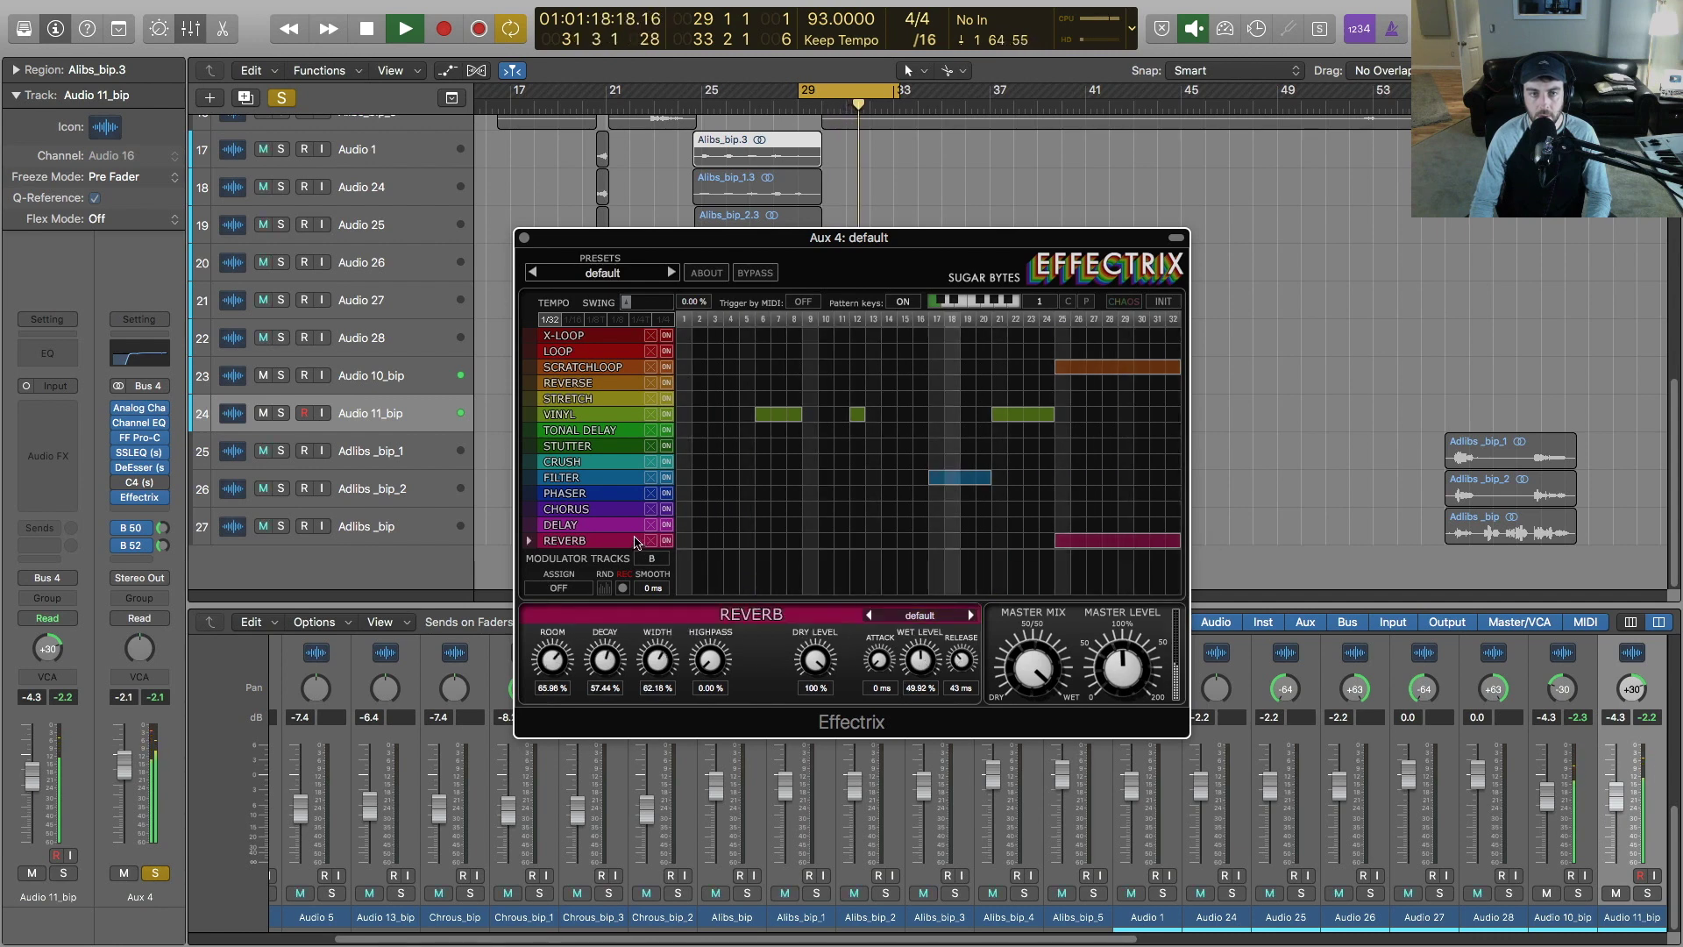
# Step: Add Chorus on steps 3–10 and Phaser on steps 10–13, removing the Tonal Delay and Reverse blocks
pyautogui.click(605, 509)
pyautogui.moveTo(710, 509); pyautogui.dragTo(831, 508)
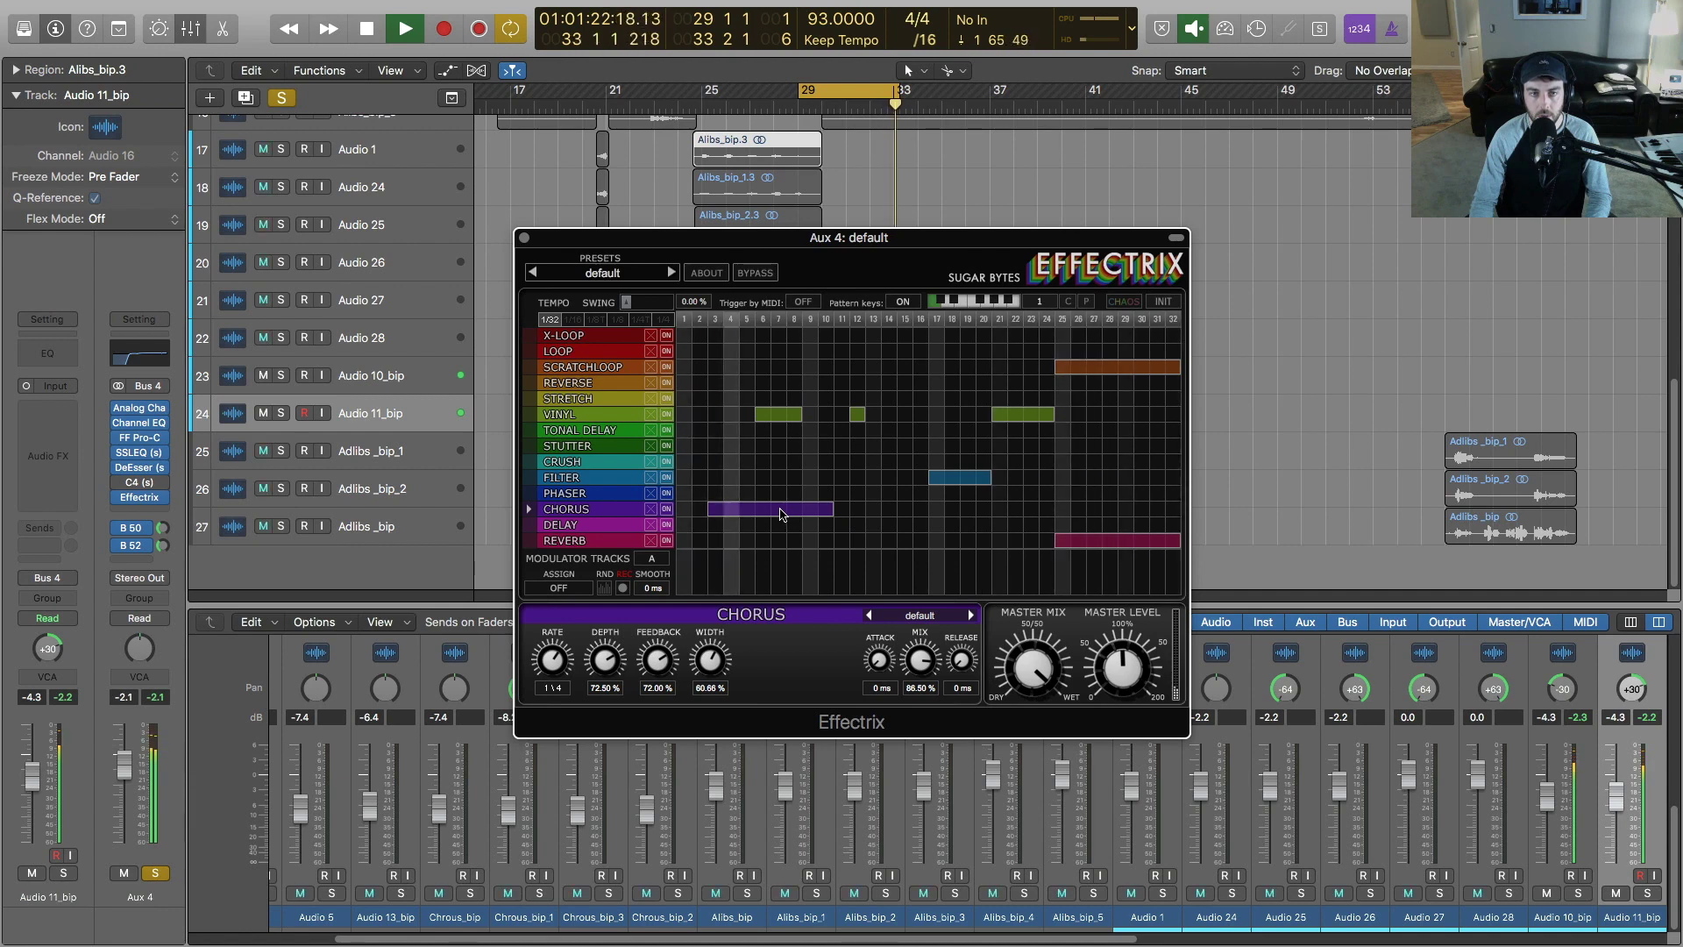
pyautogui.moveTo(837, 492); pyautogui.dragTo(893, 493)
pyautogui.moveTo(869, 429)
pyautogui.mouseDown()
pyautogui.moveTo(972, 429)
pyautogui.moveTo(1039, 383)
pyautogui.mouseUp()
pyautogui.click(932, 429)
pyautogui.press('space')
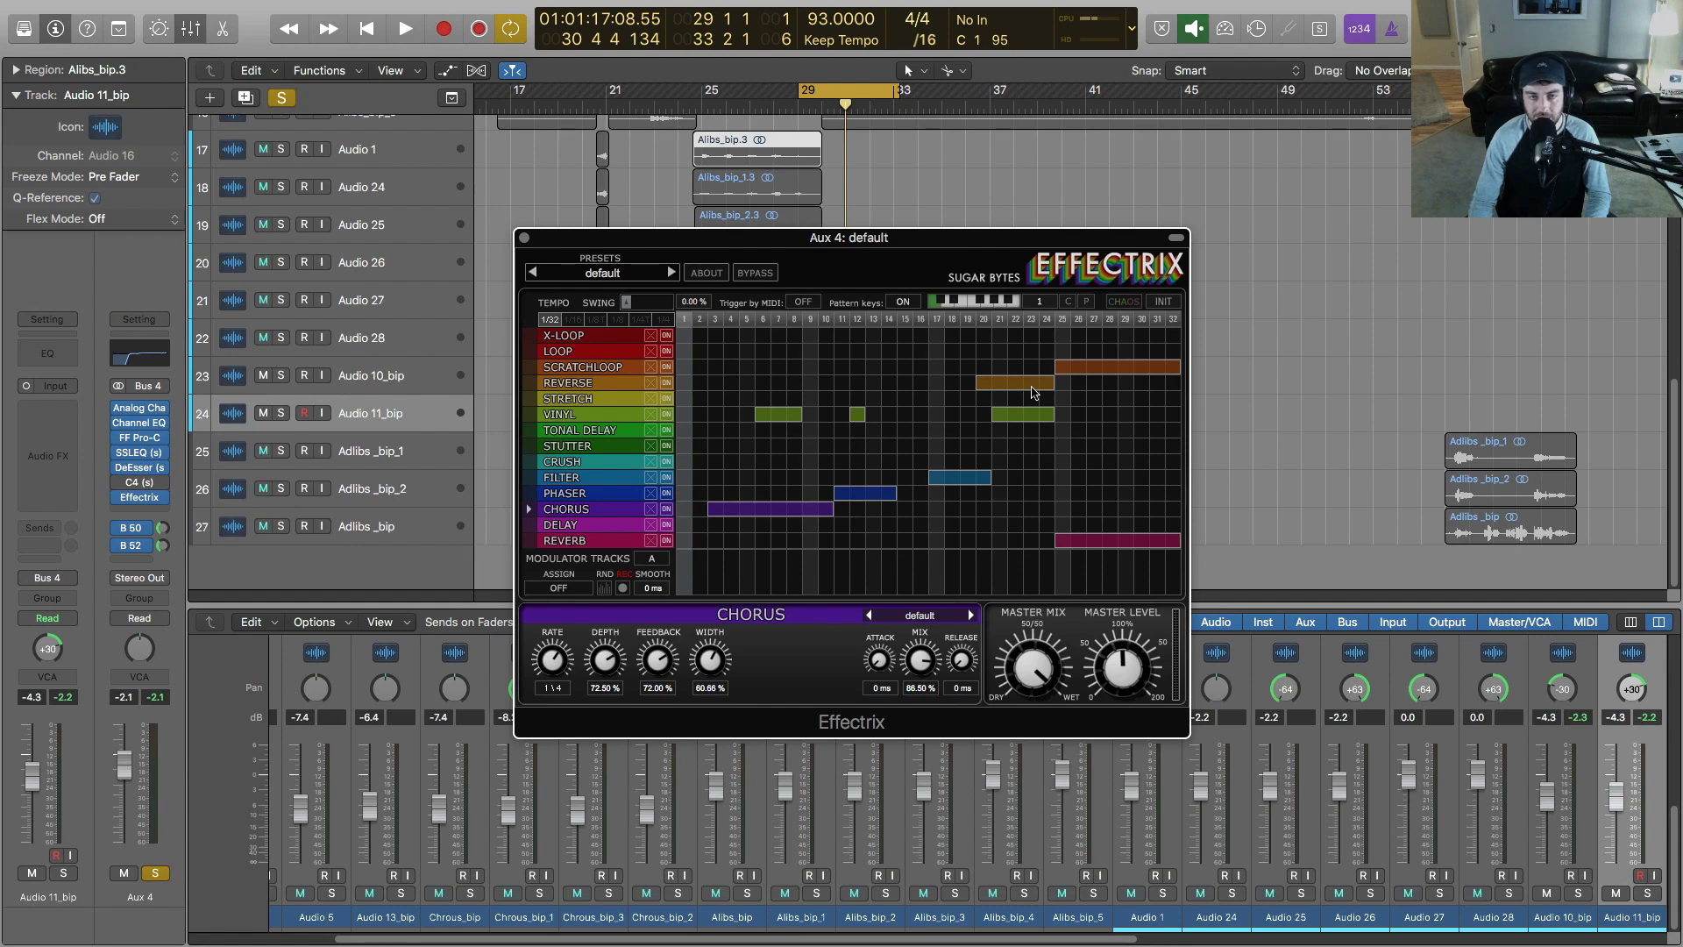
pyautogui.click(1032, 391)
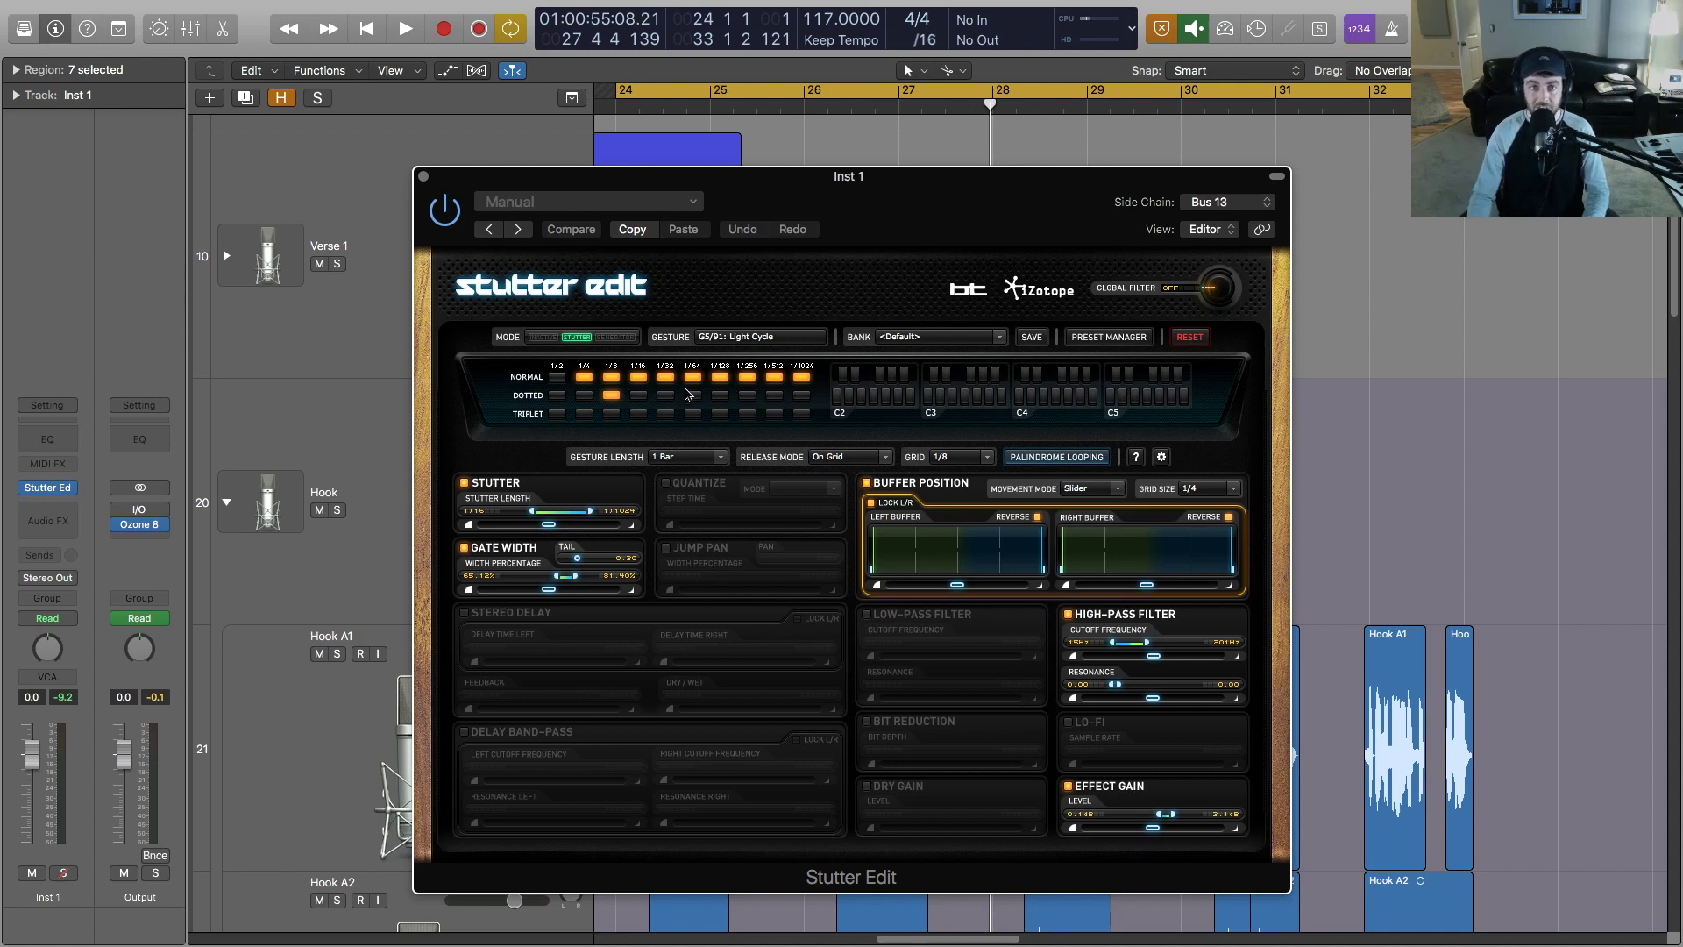
# Step: Play the session from bar 24 with Stutter Edit's Light Cycle gesture on Inst 1
pyautogui.press('space')
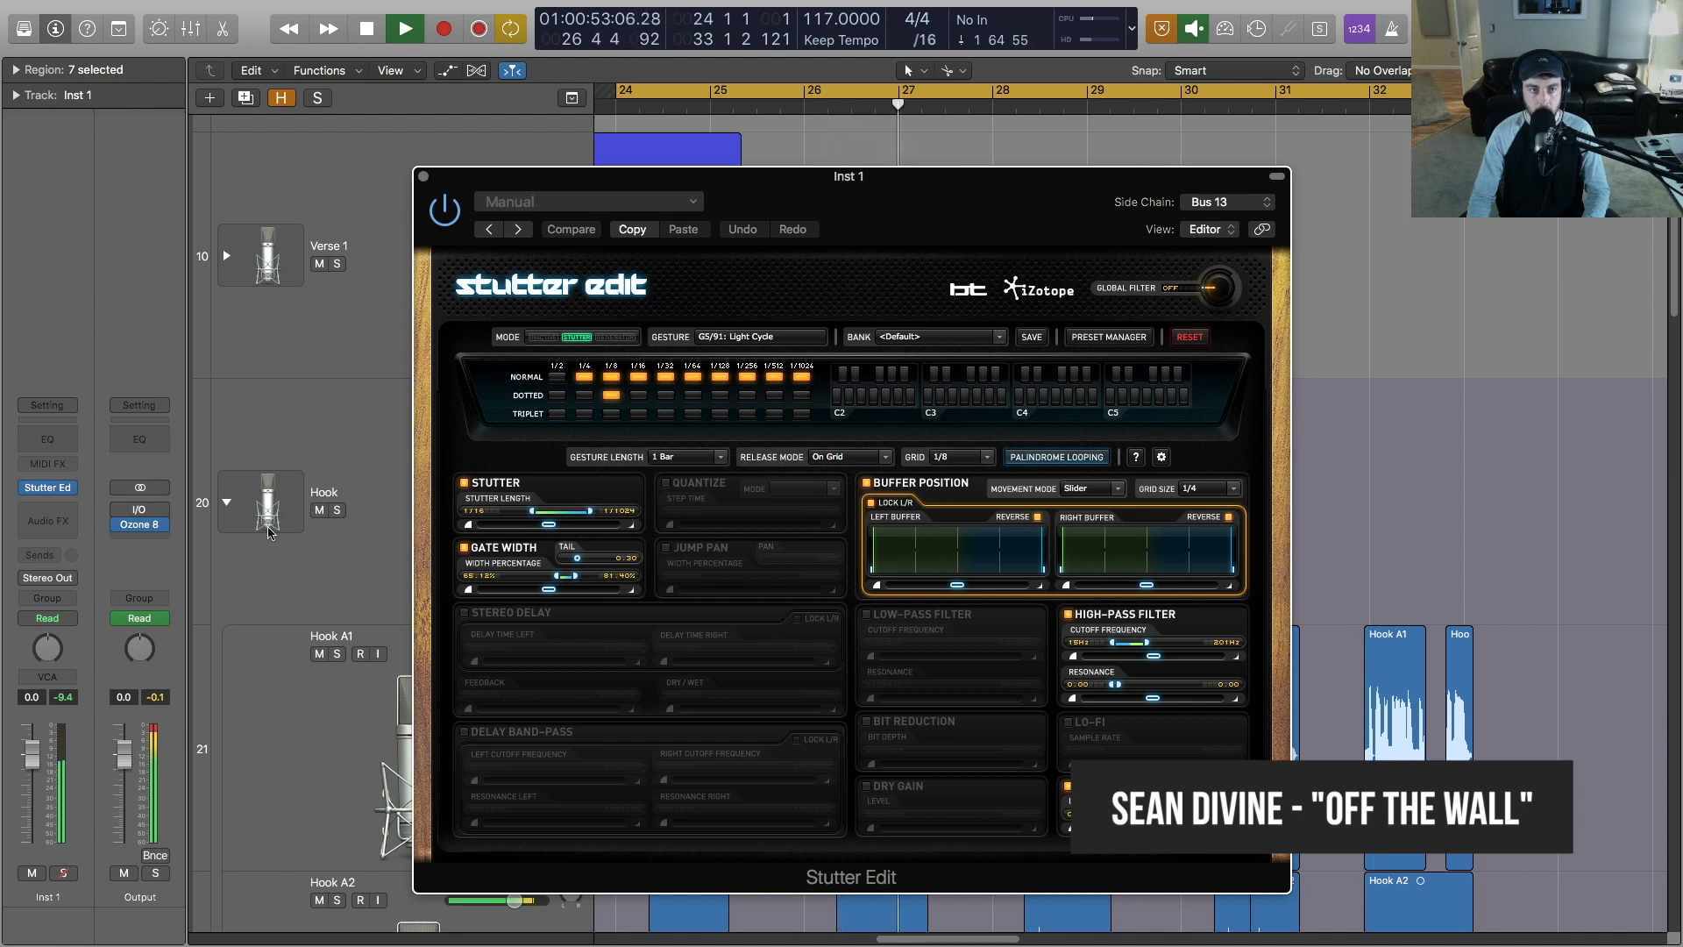
# Step: Solo the Hook track, stop playback, and route Bus 13 into Stutter Edit's side chain
pyautogui.click(336, 510)
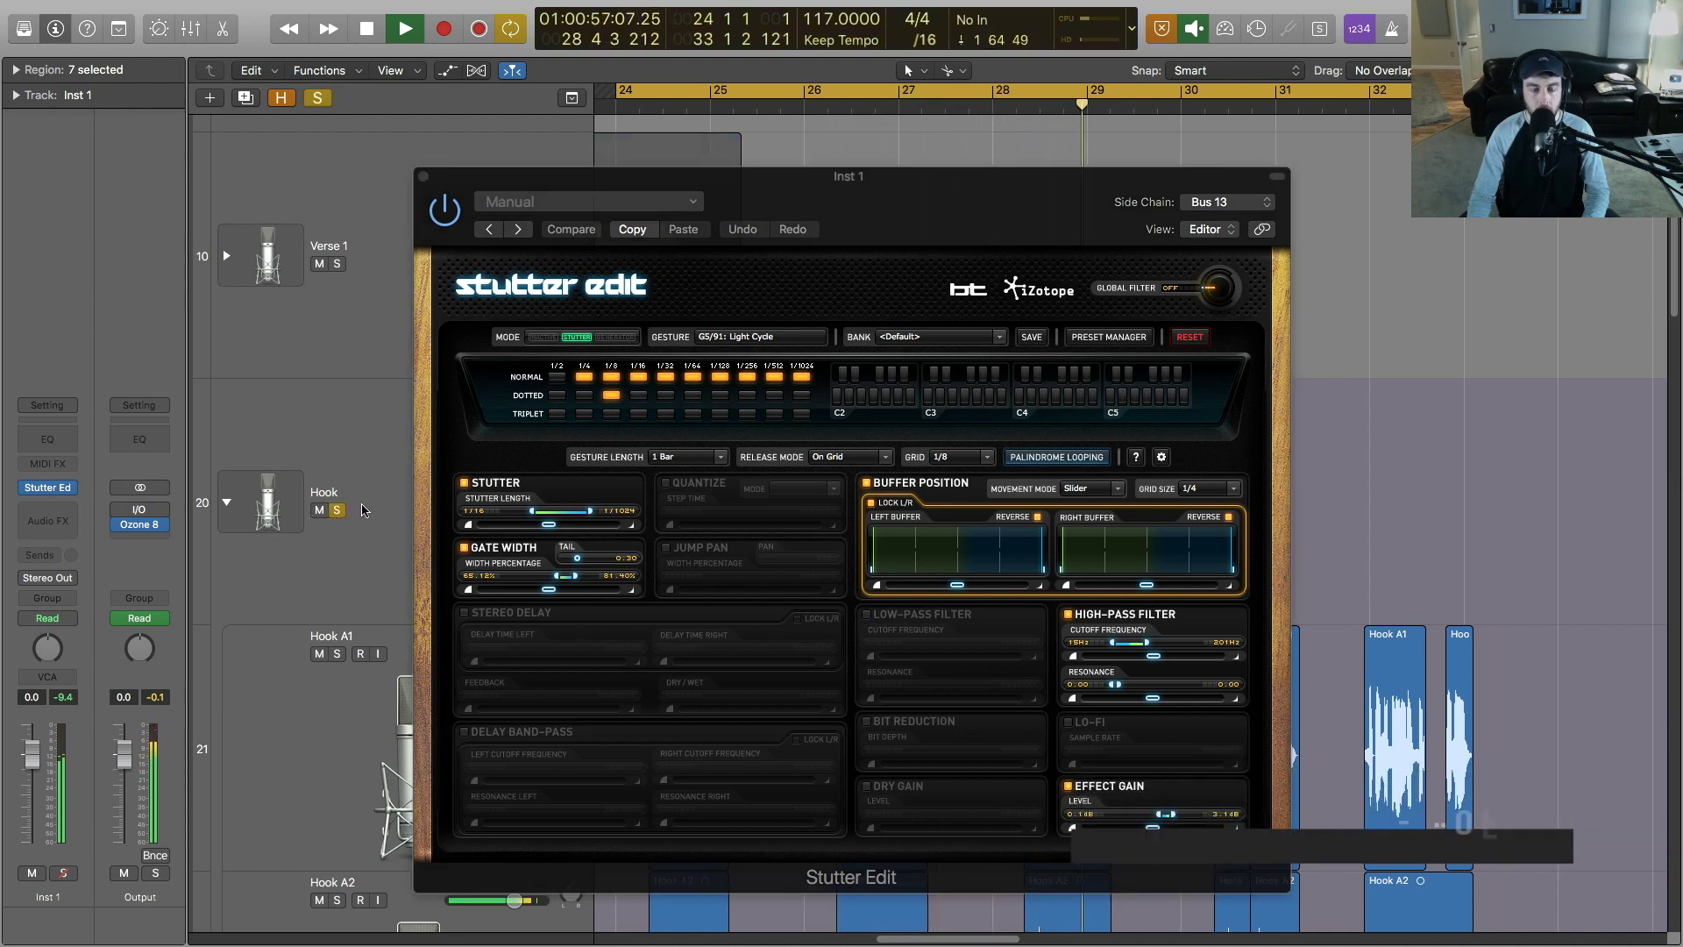
pyautogui.press('space')
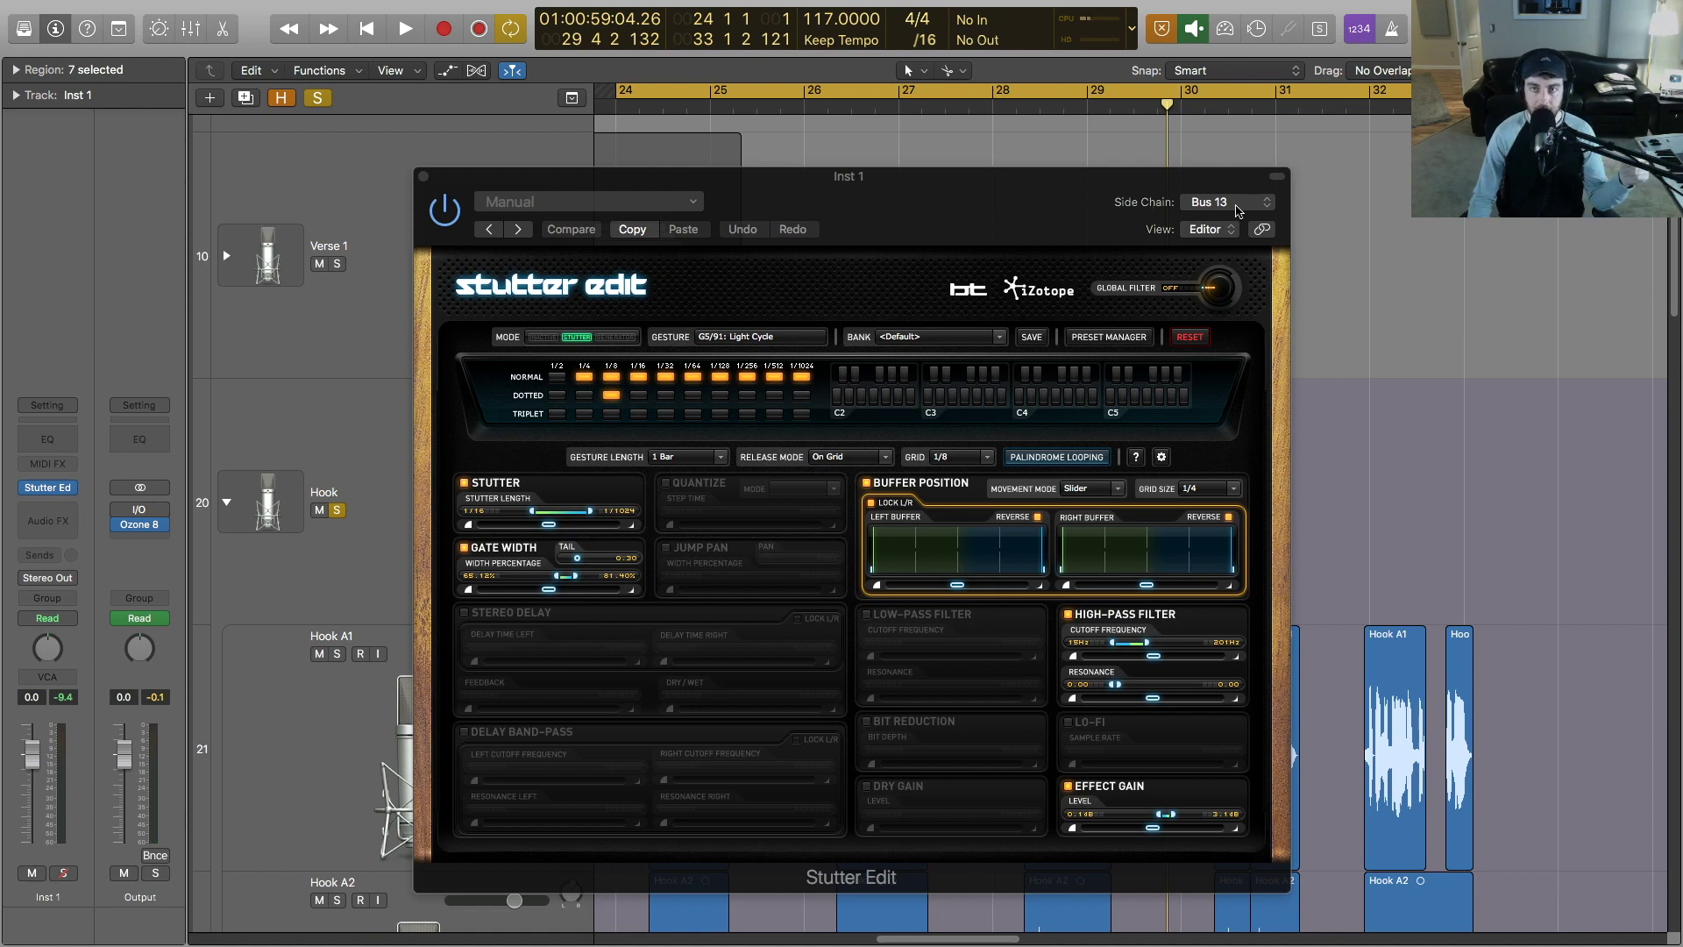
pyautogui.click(1237, 211)
pyautogui.click(1254, 301)
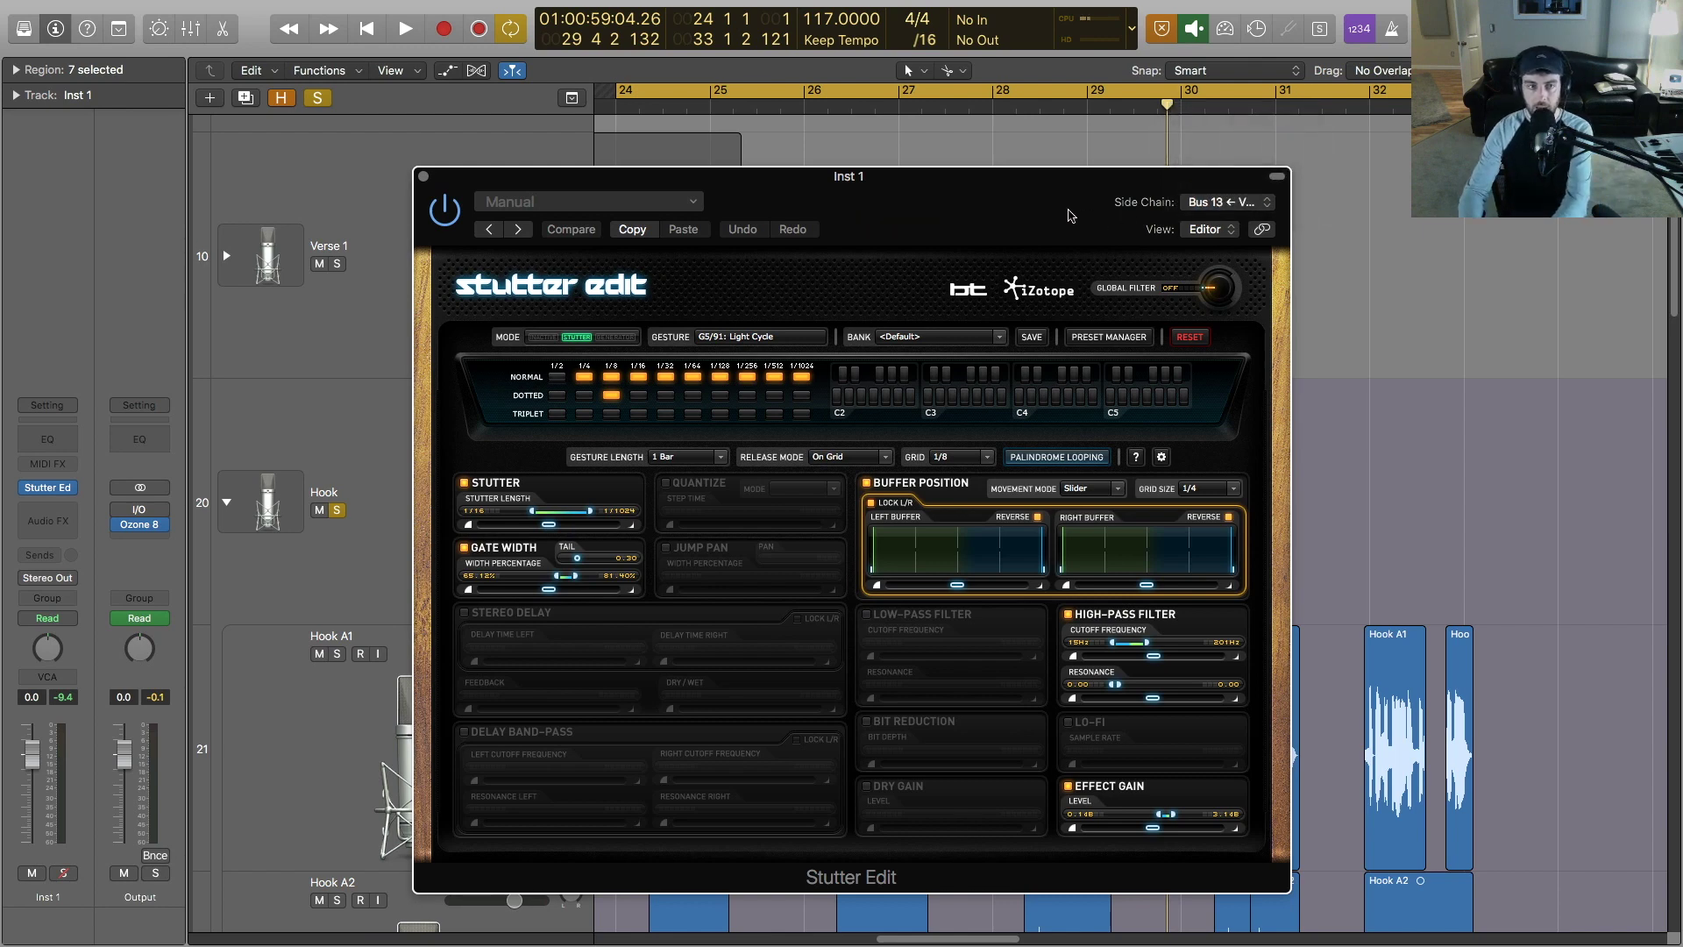
pyautogui.moveTo(46, 487)
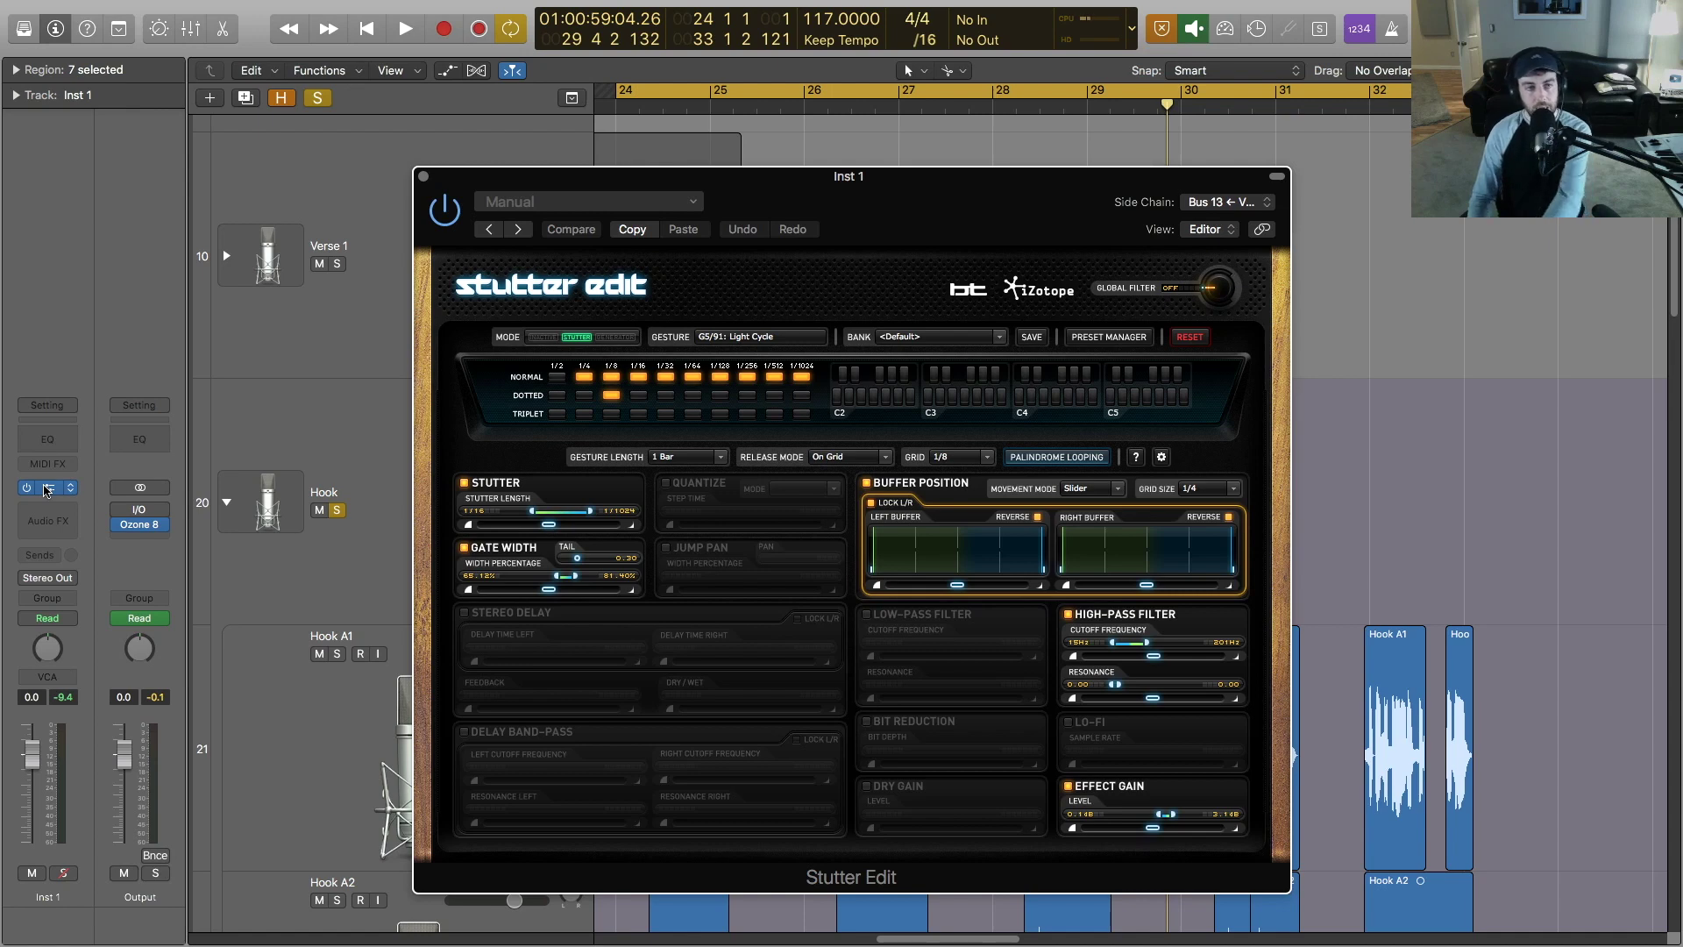
# Step: Play the Hook from the cycle start, then restart from bar 24 to hear Stutter Edit gestures
pyautogui.click(62, 900)
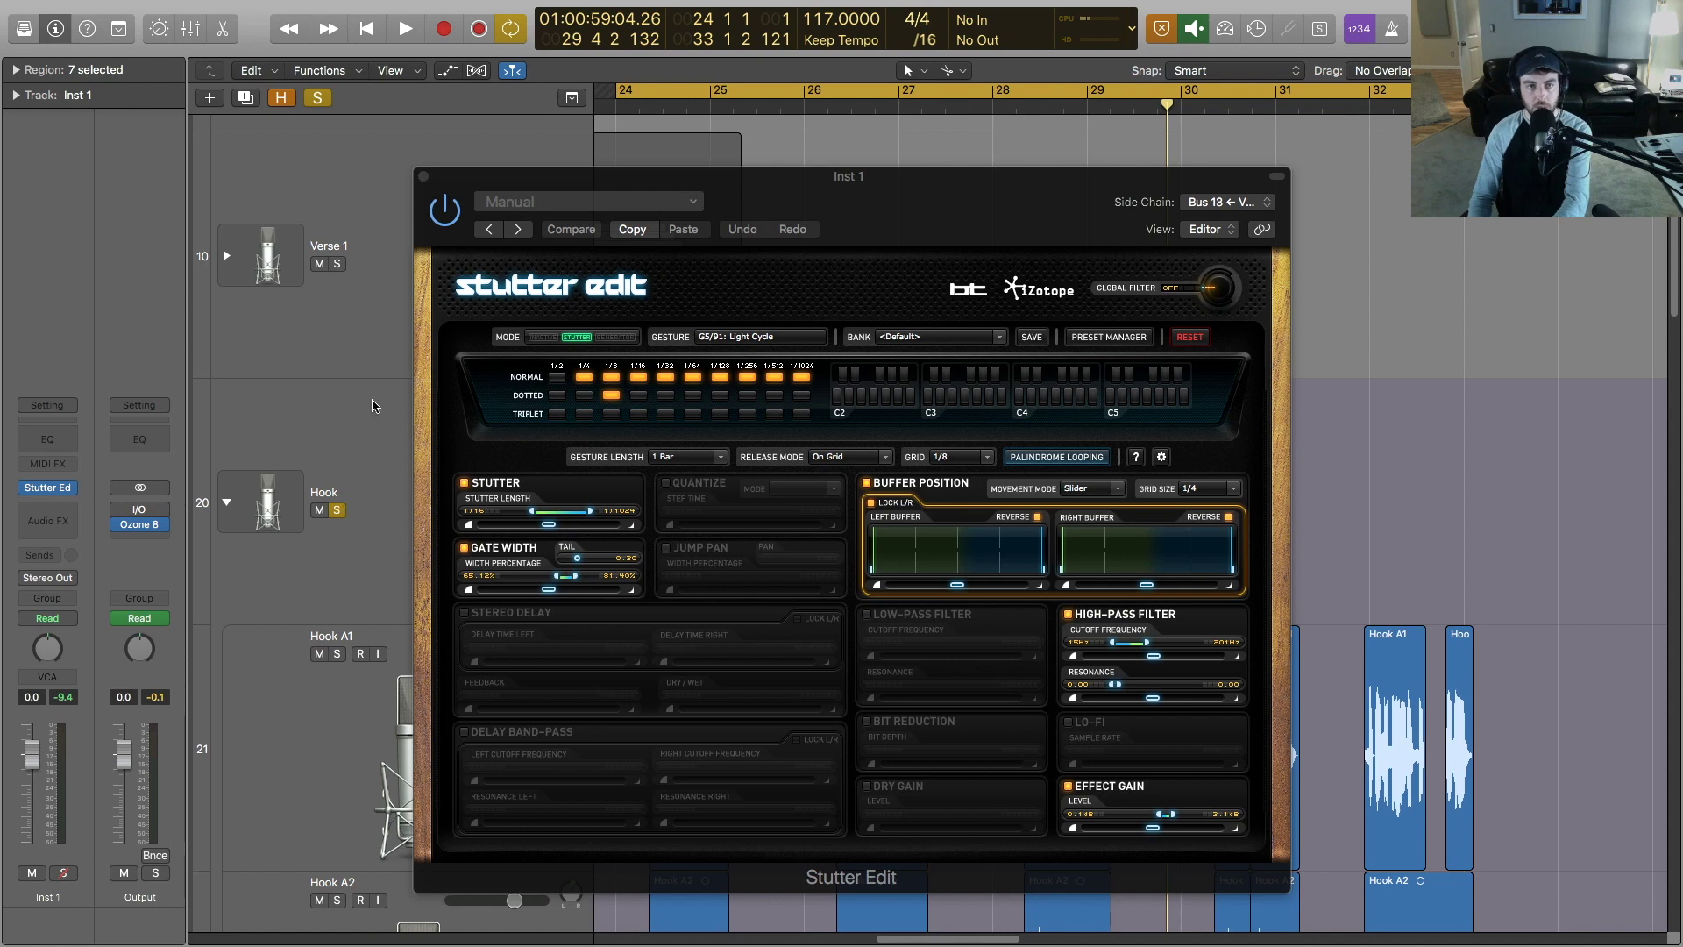
pyautogui.press('space')
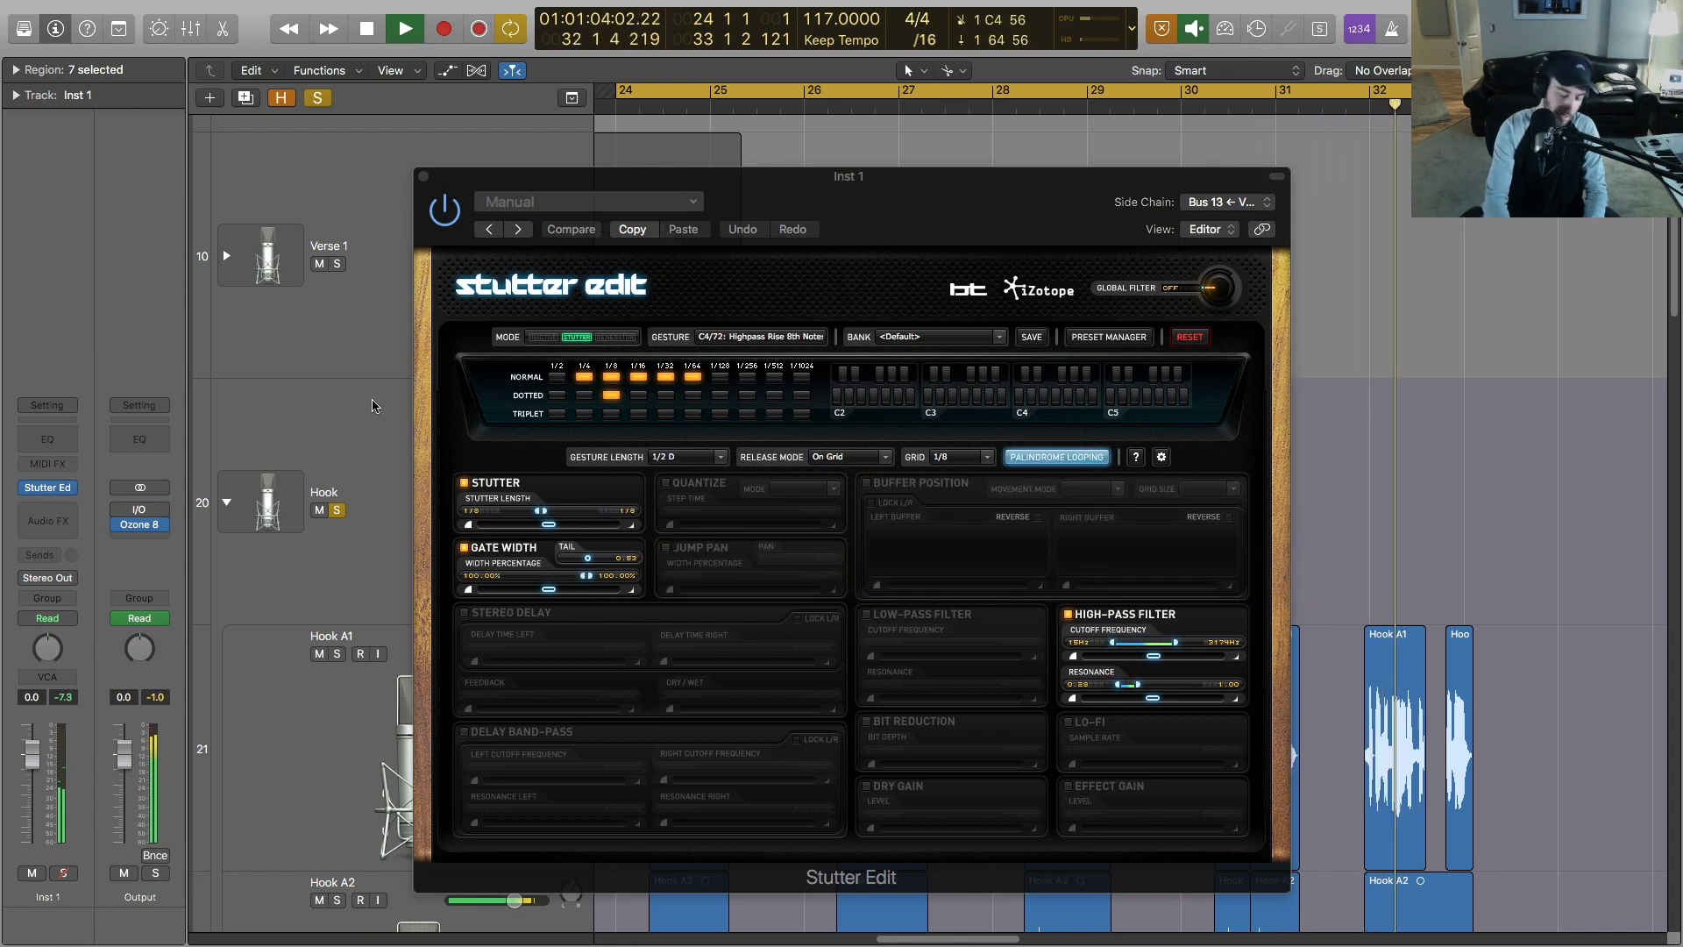
pyautogui.press('space')
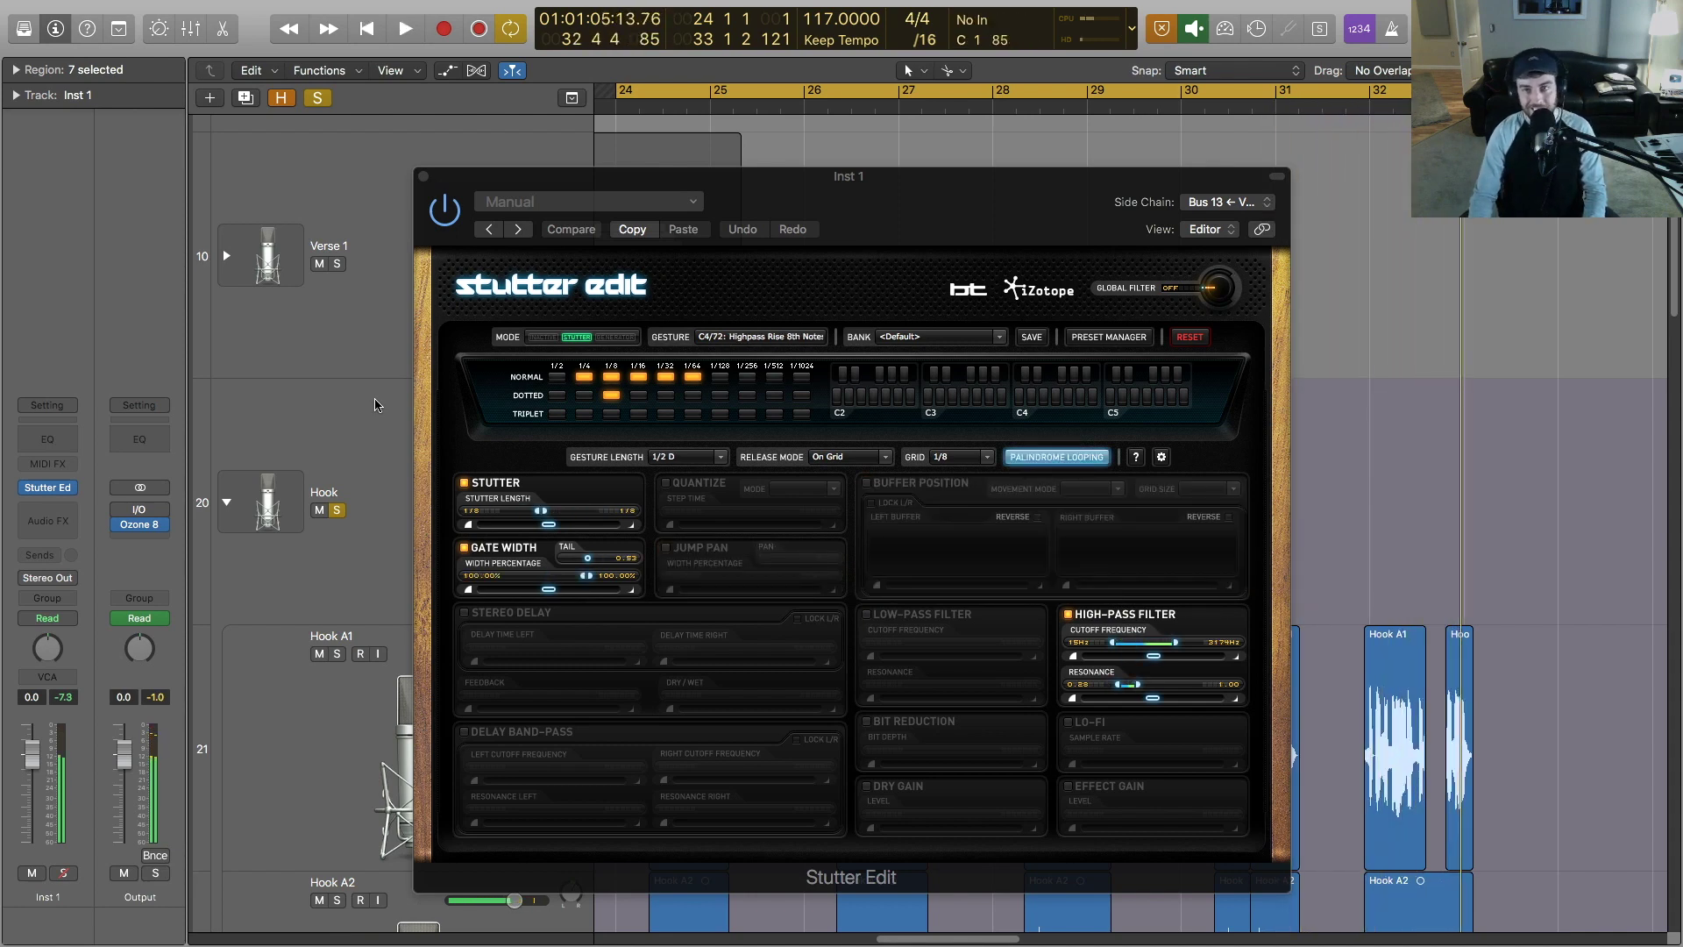
pyautogui.press('space')
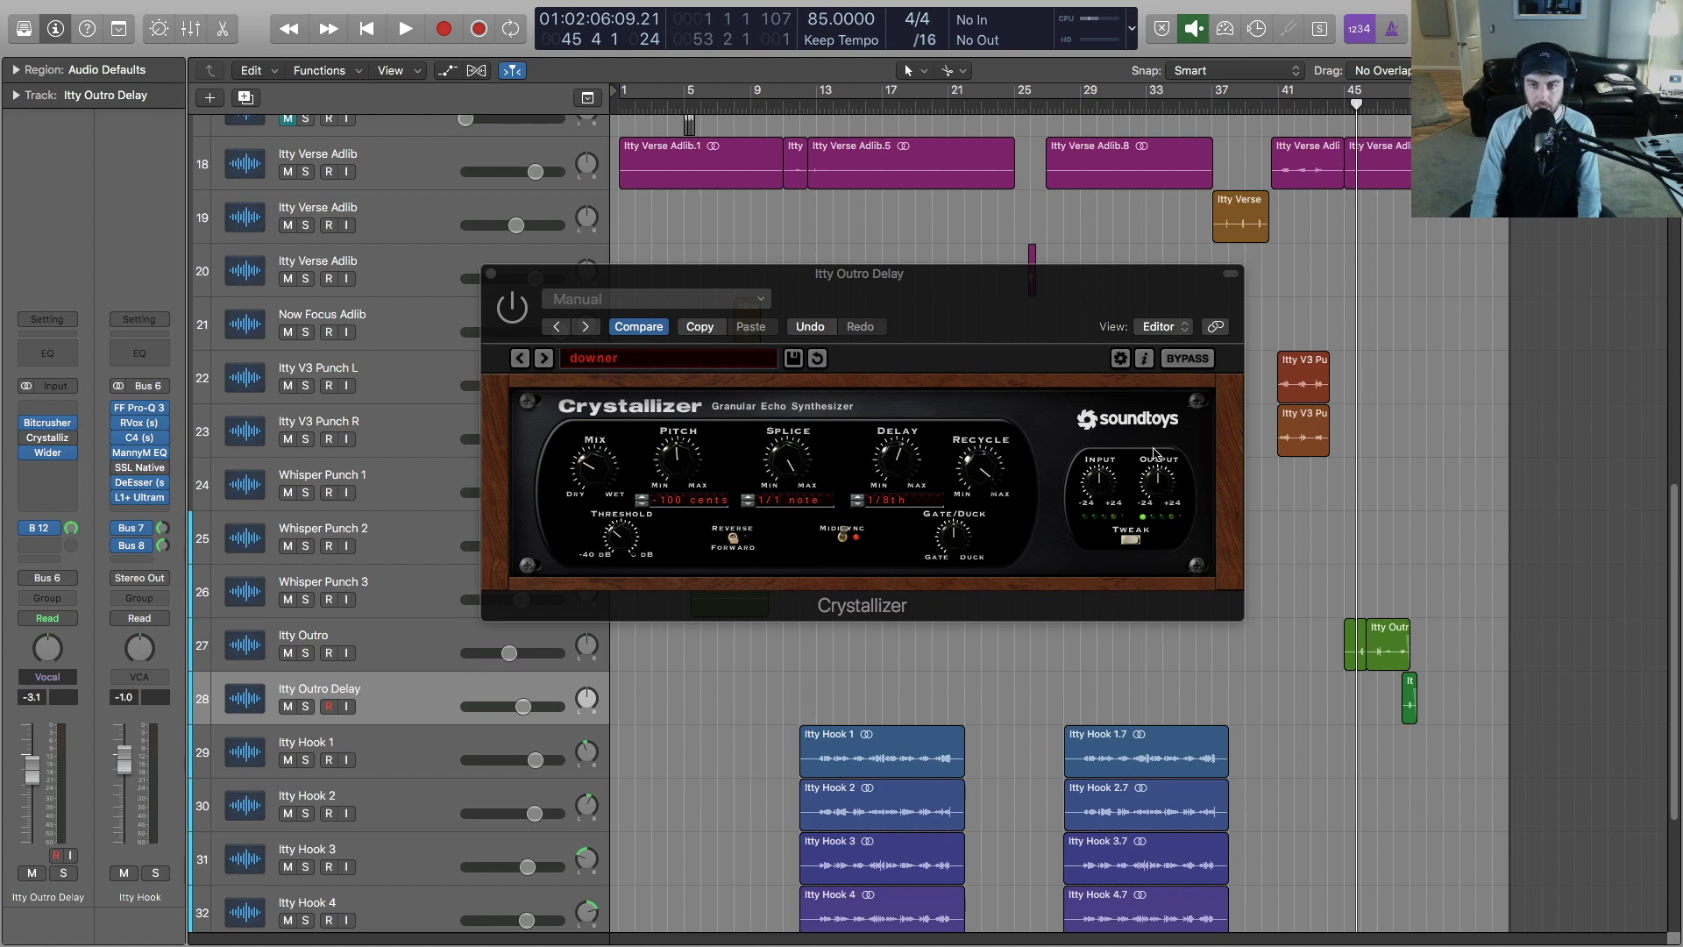
# Step: Audition the outro with Crystallizer's 'downer' pitch-down echo, stopping near bar 50
pyautogui.press('space')
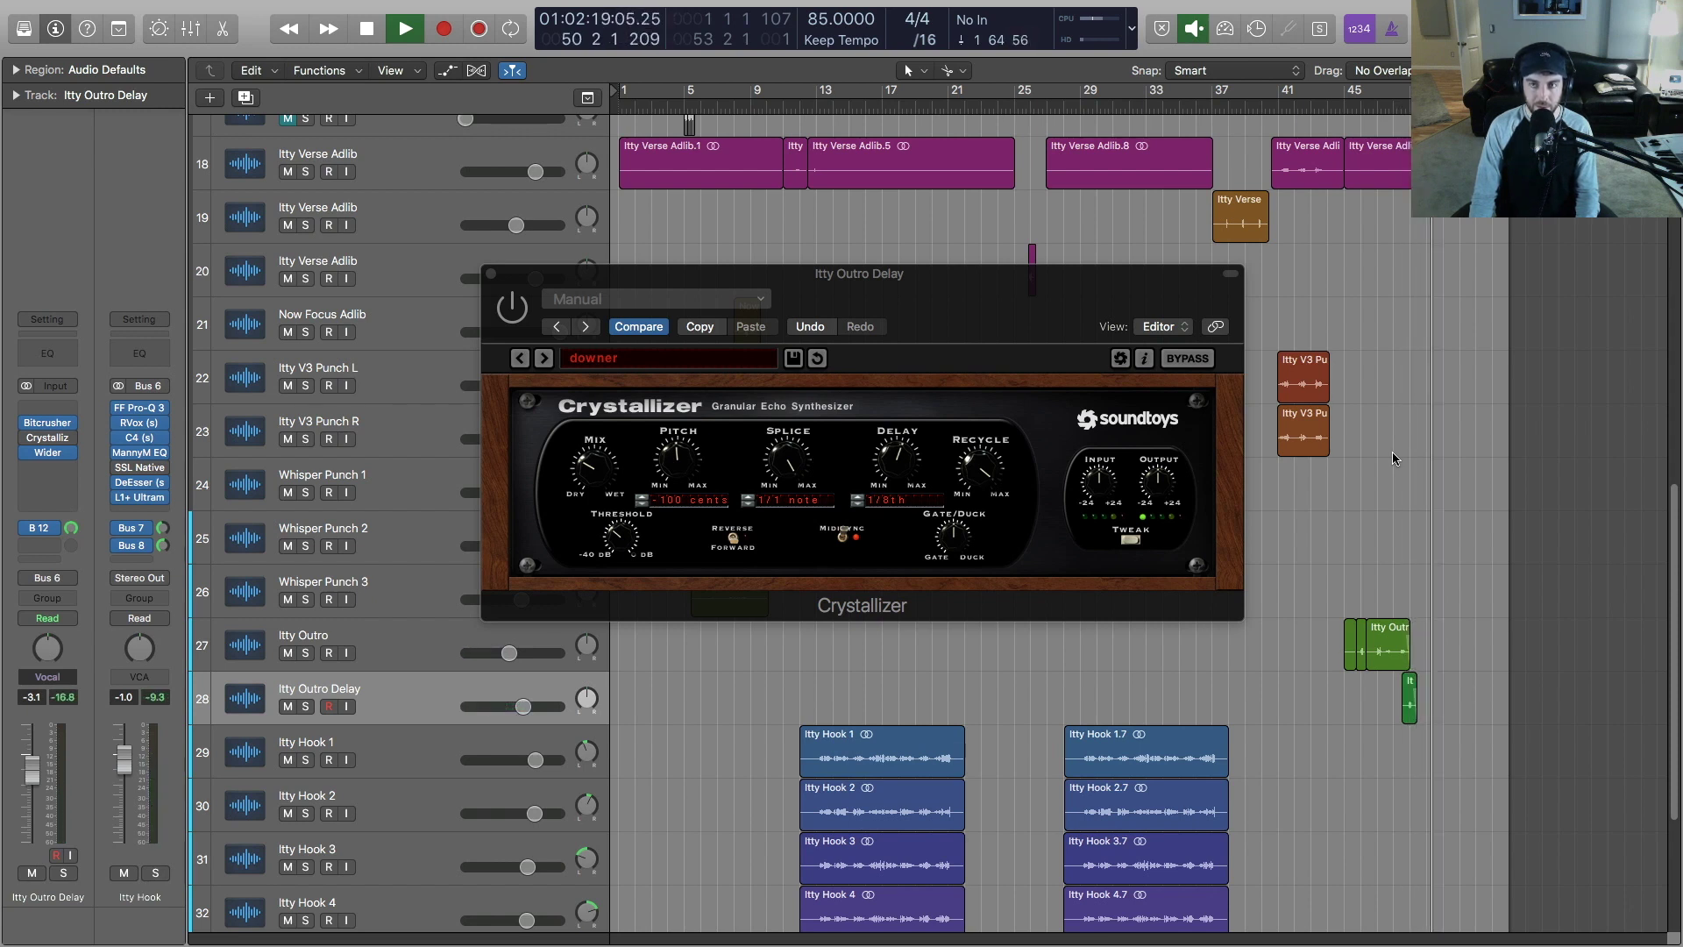
pyautogui.press('space')
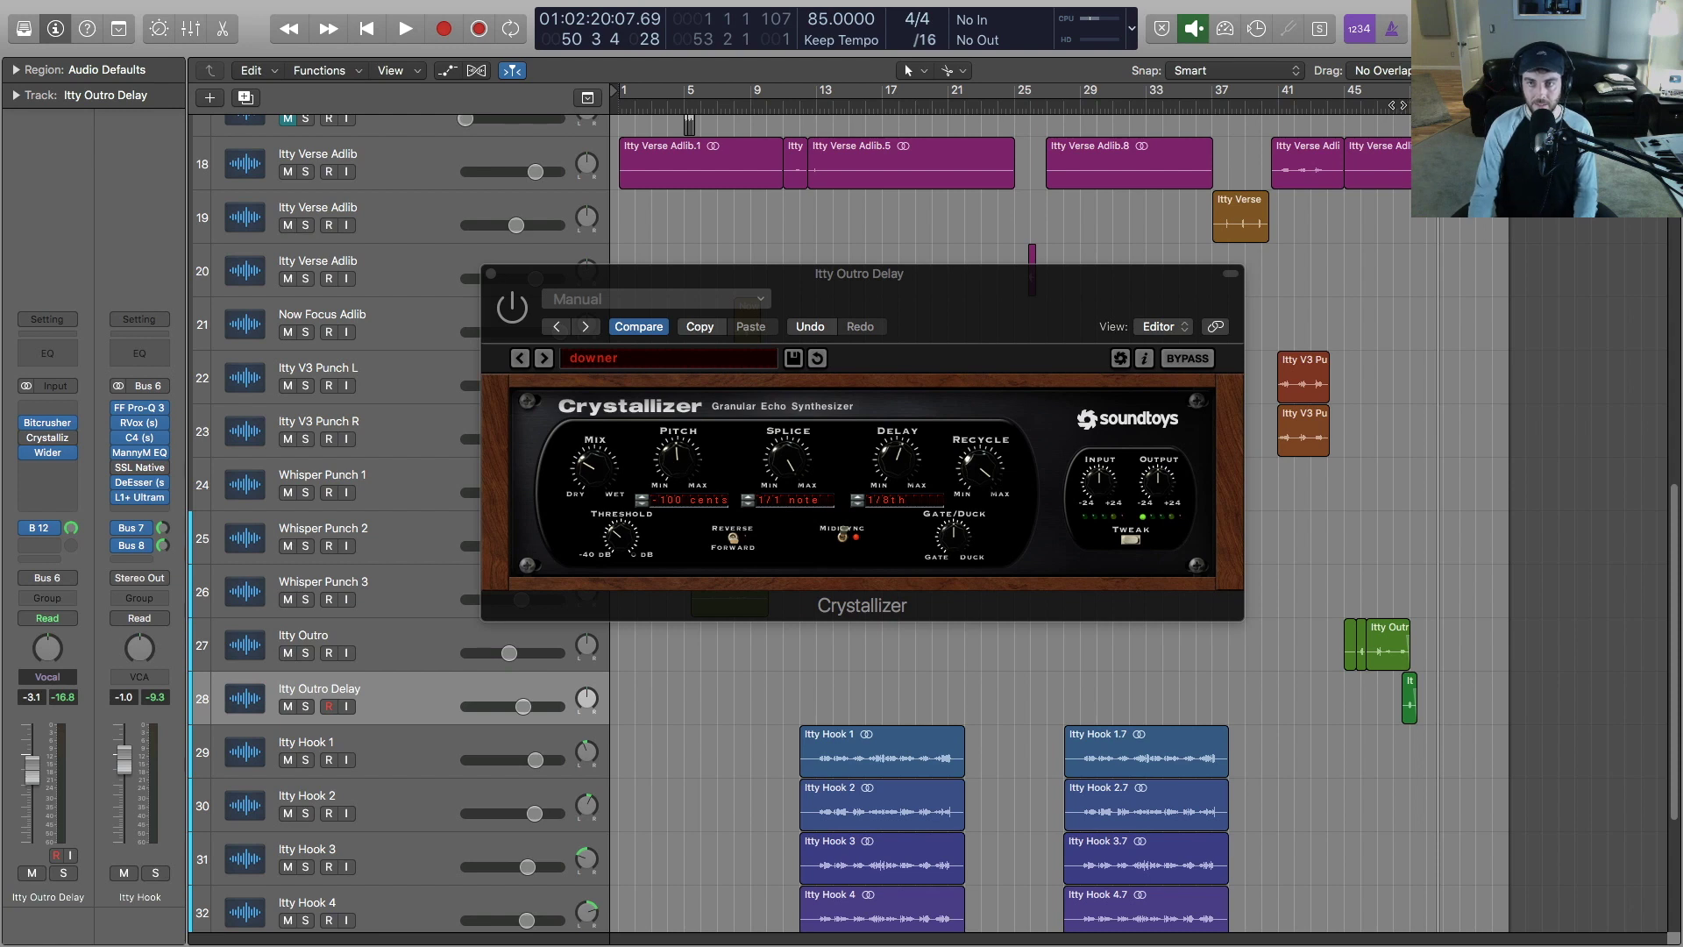
# Step: Move the playhead to bar 47 and replay the outro through Crystallizer's echo
pyautogui.click(1378, 104)
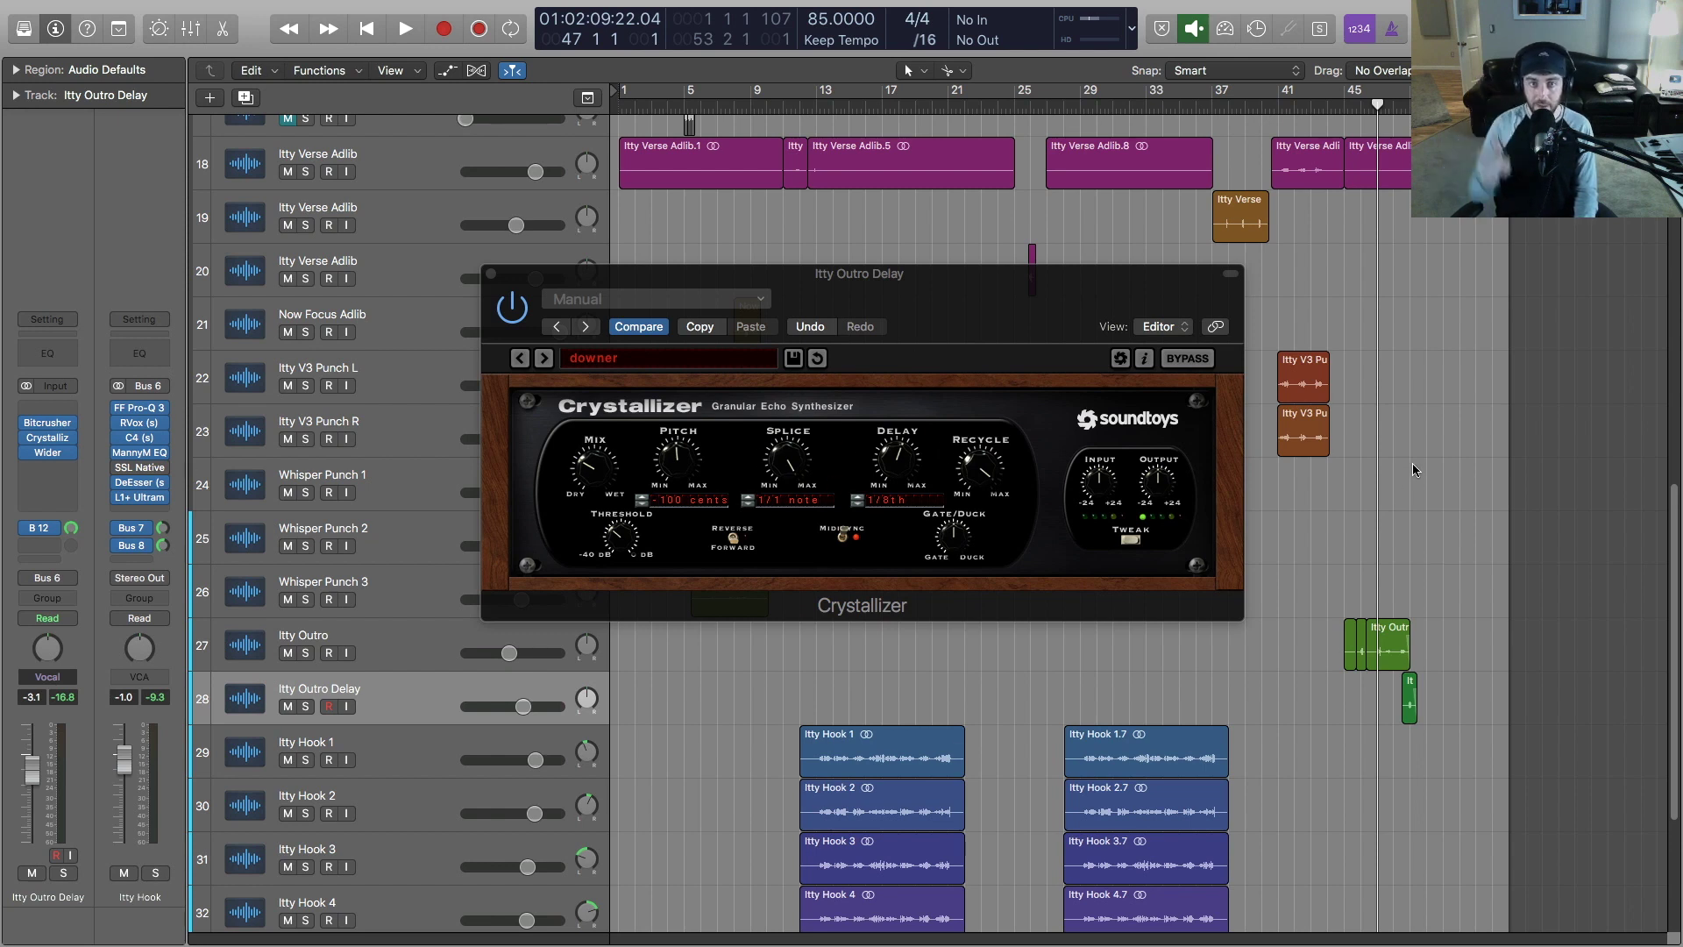
pyautogui.press('space')
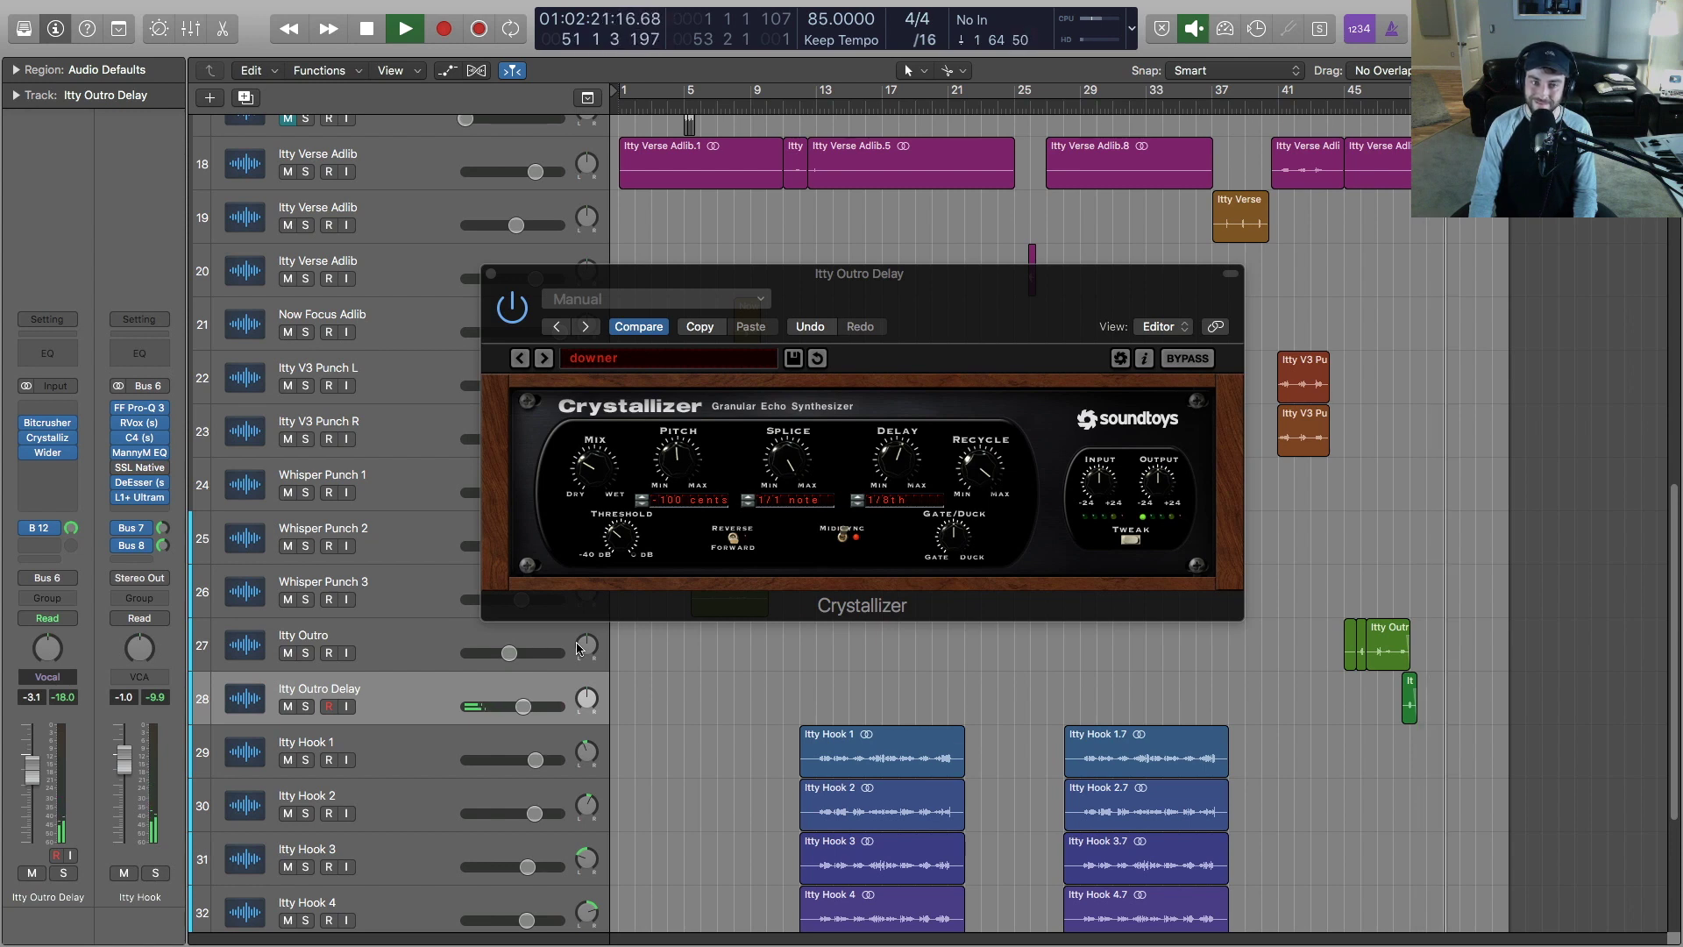
# Step: Solo track 28 Itty Outro Delay and play it to hear the echo alone
pyautogui.press('space')
pyautogui.click(306, 706)
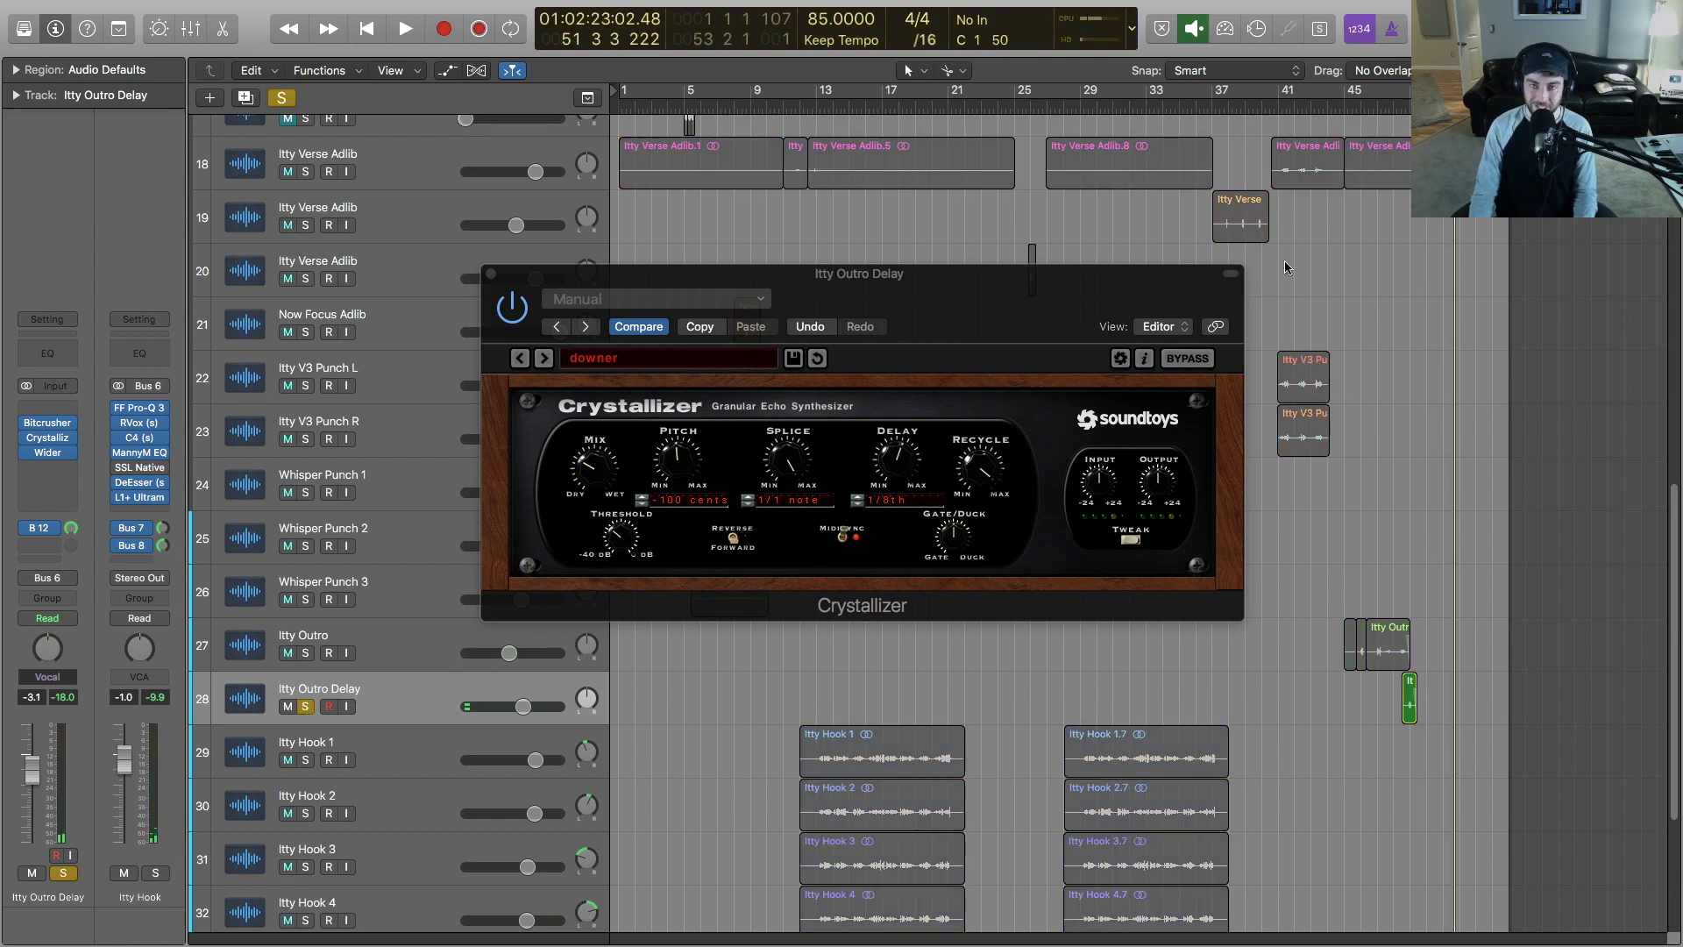
pyautogui.press('space')
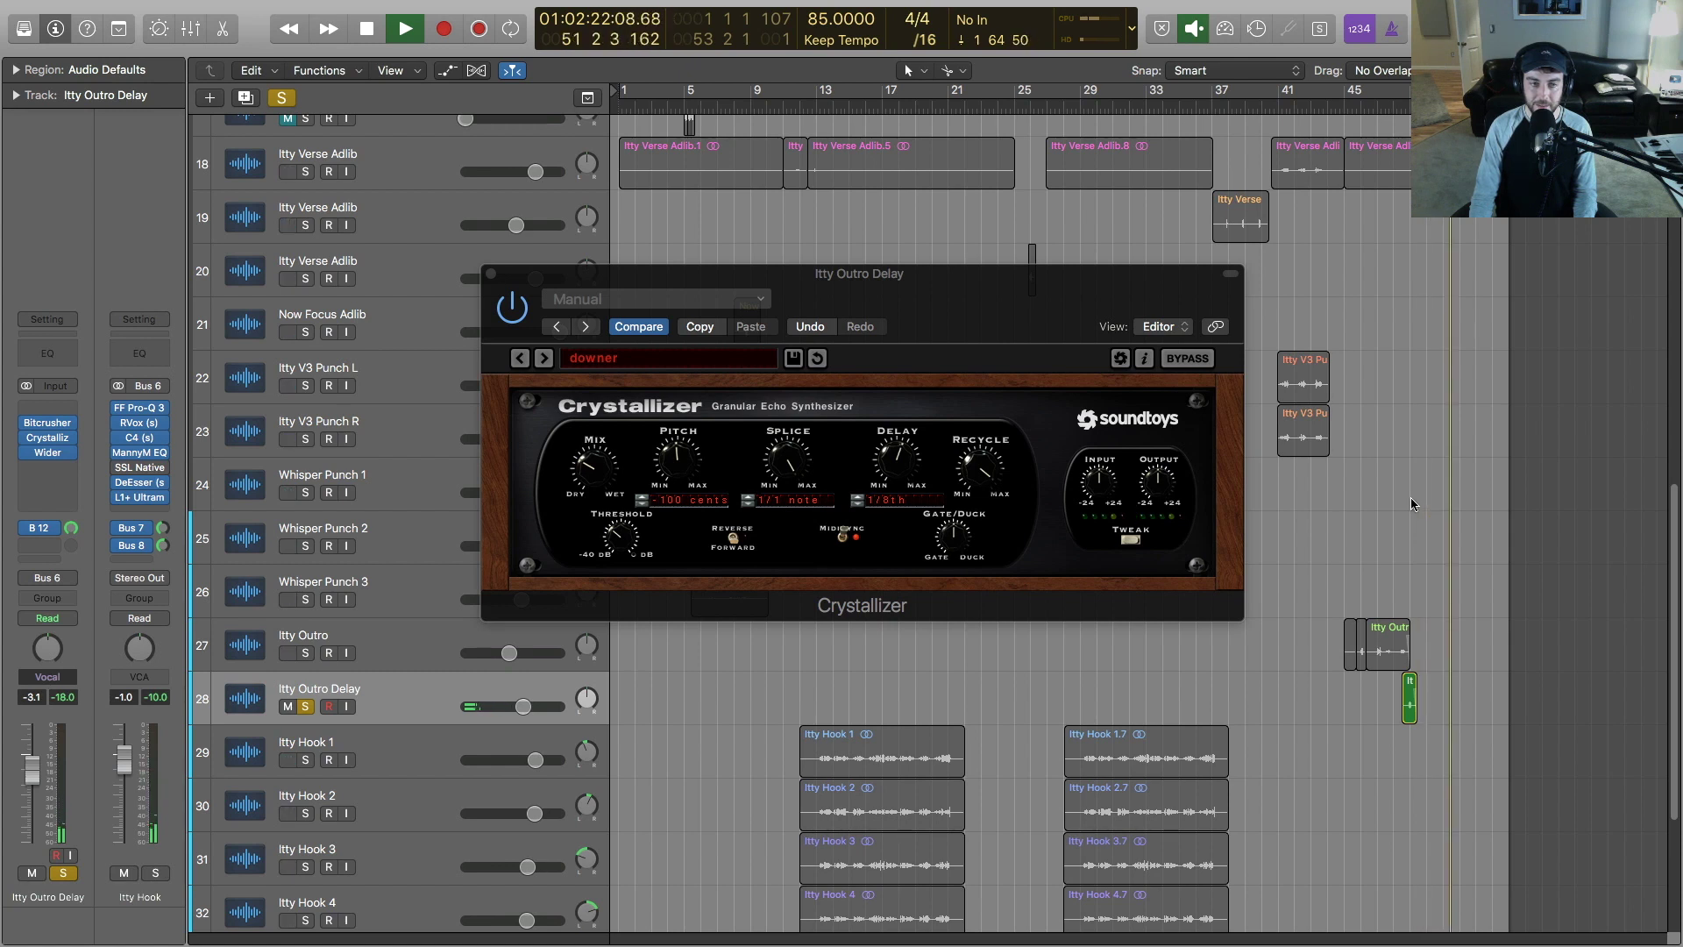
pyautogui.press('space')
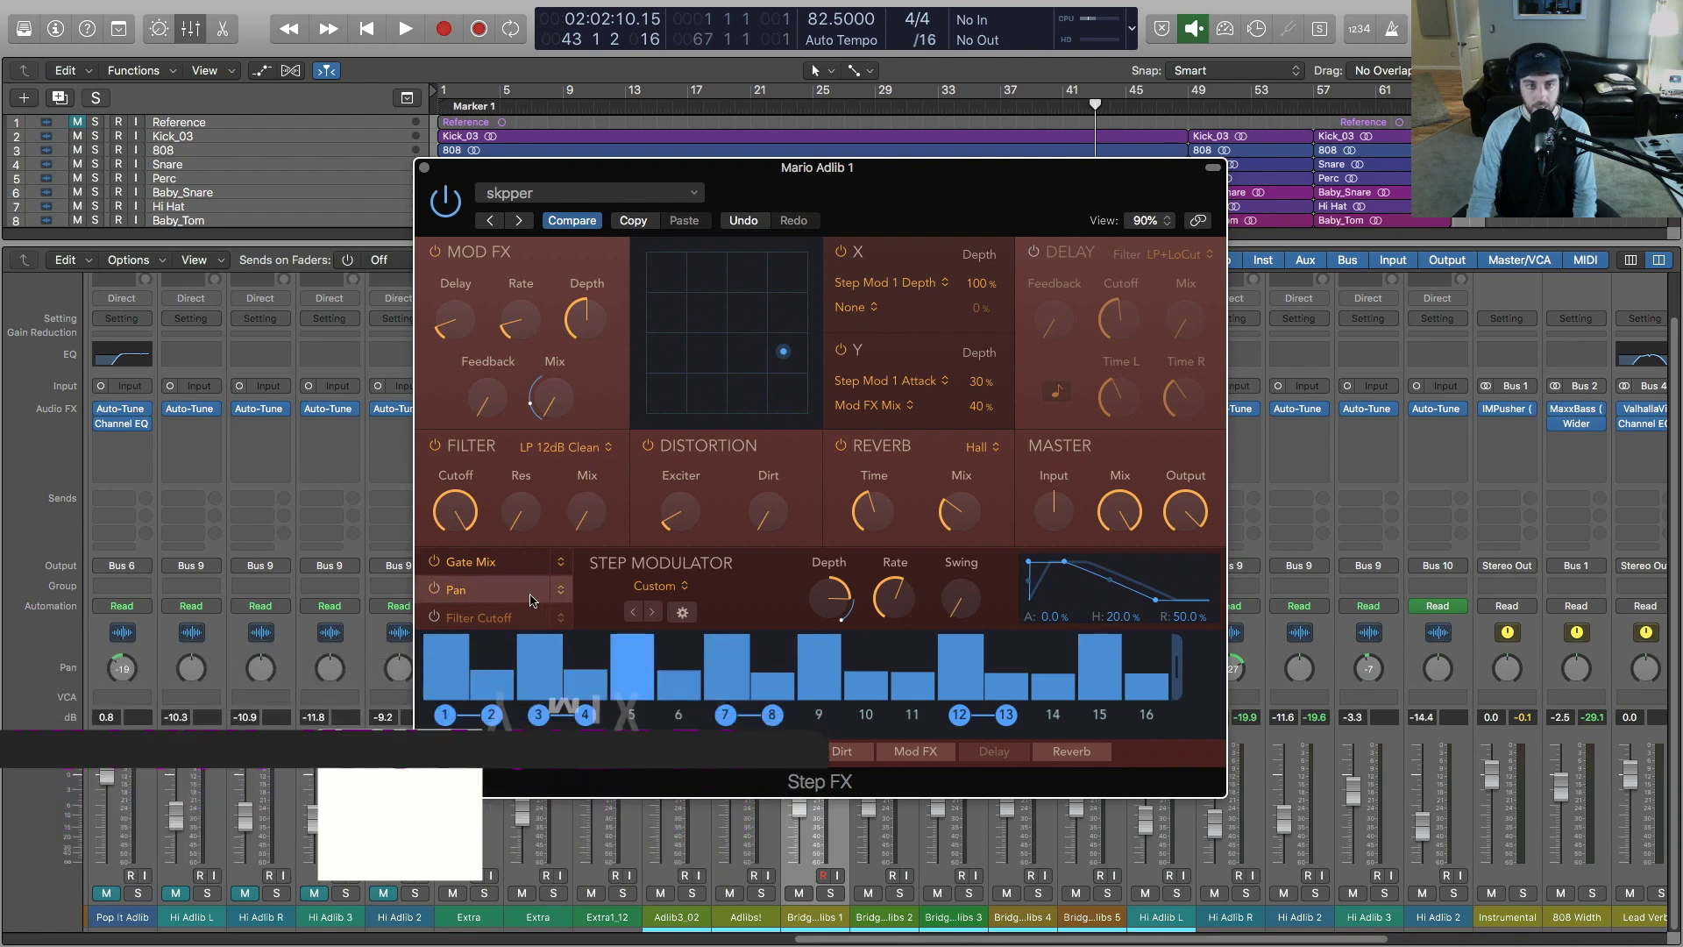
pyautogui.click(526, 562)
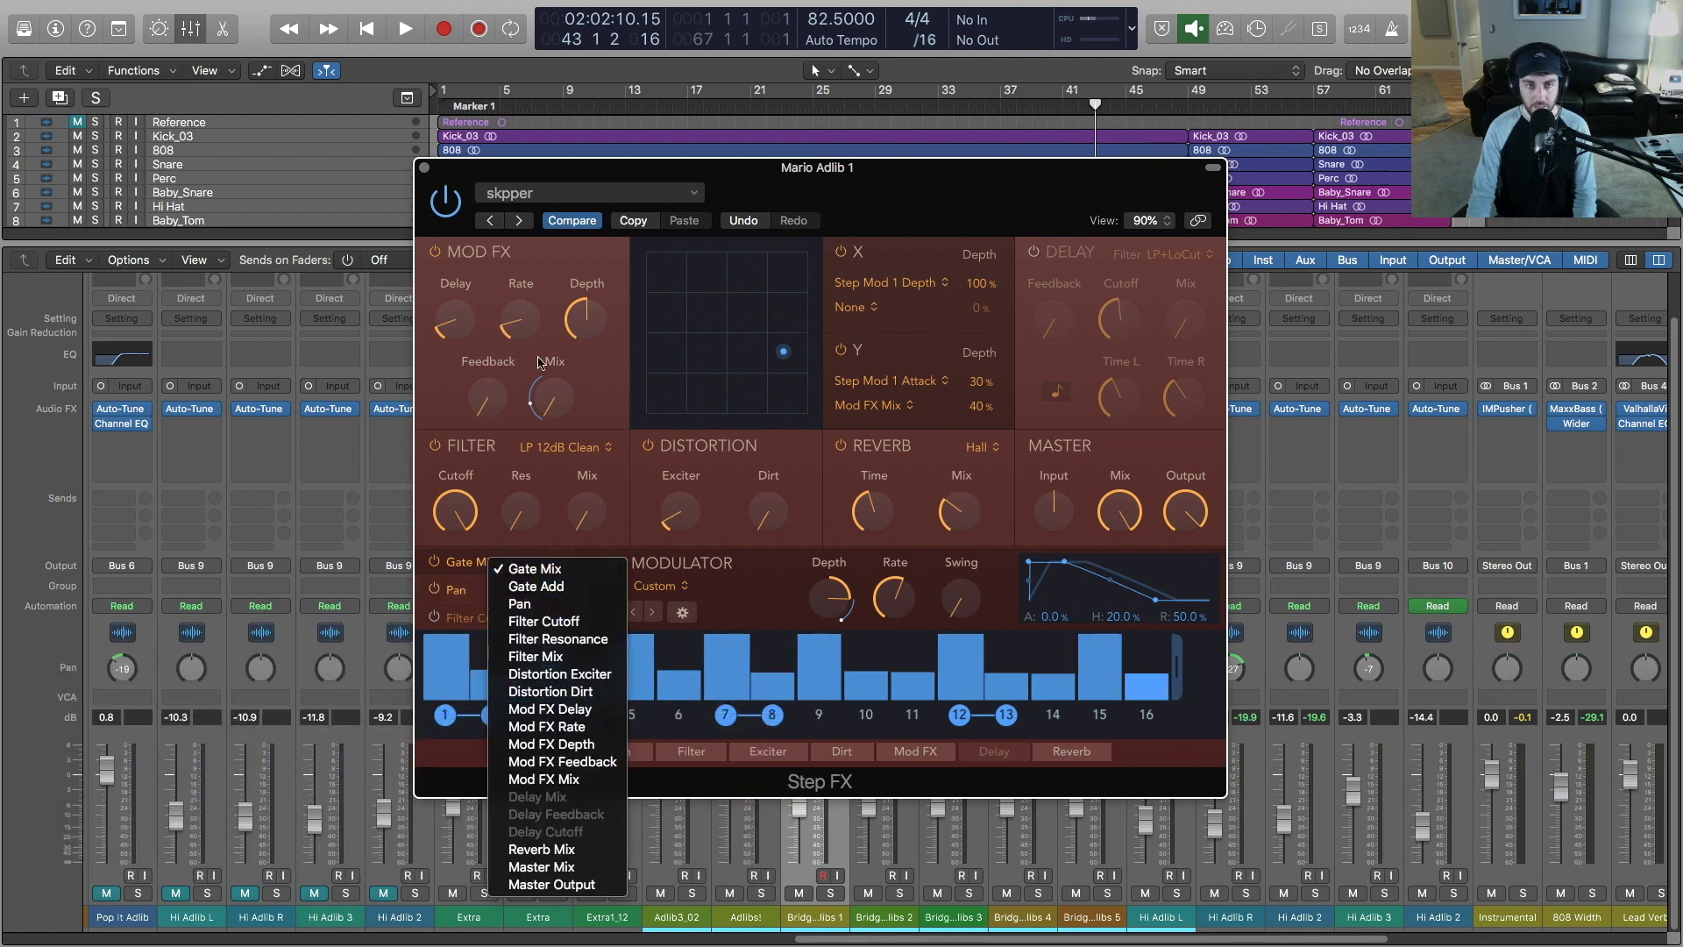
pyautogui.click(566, 332)
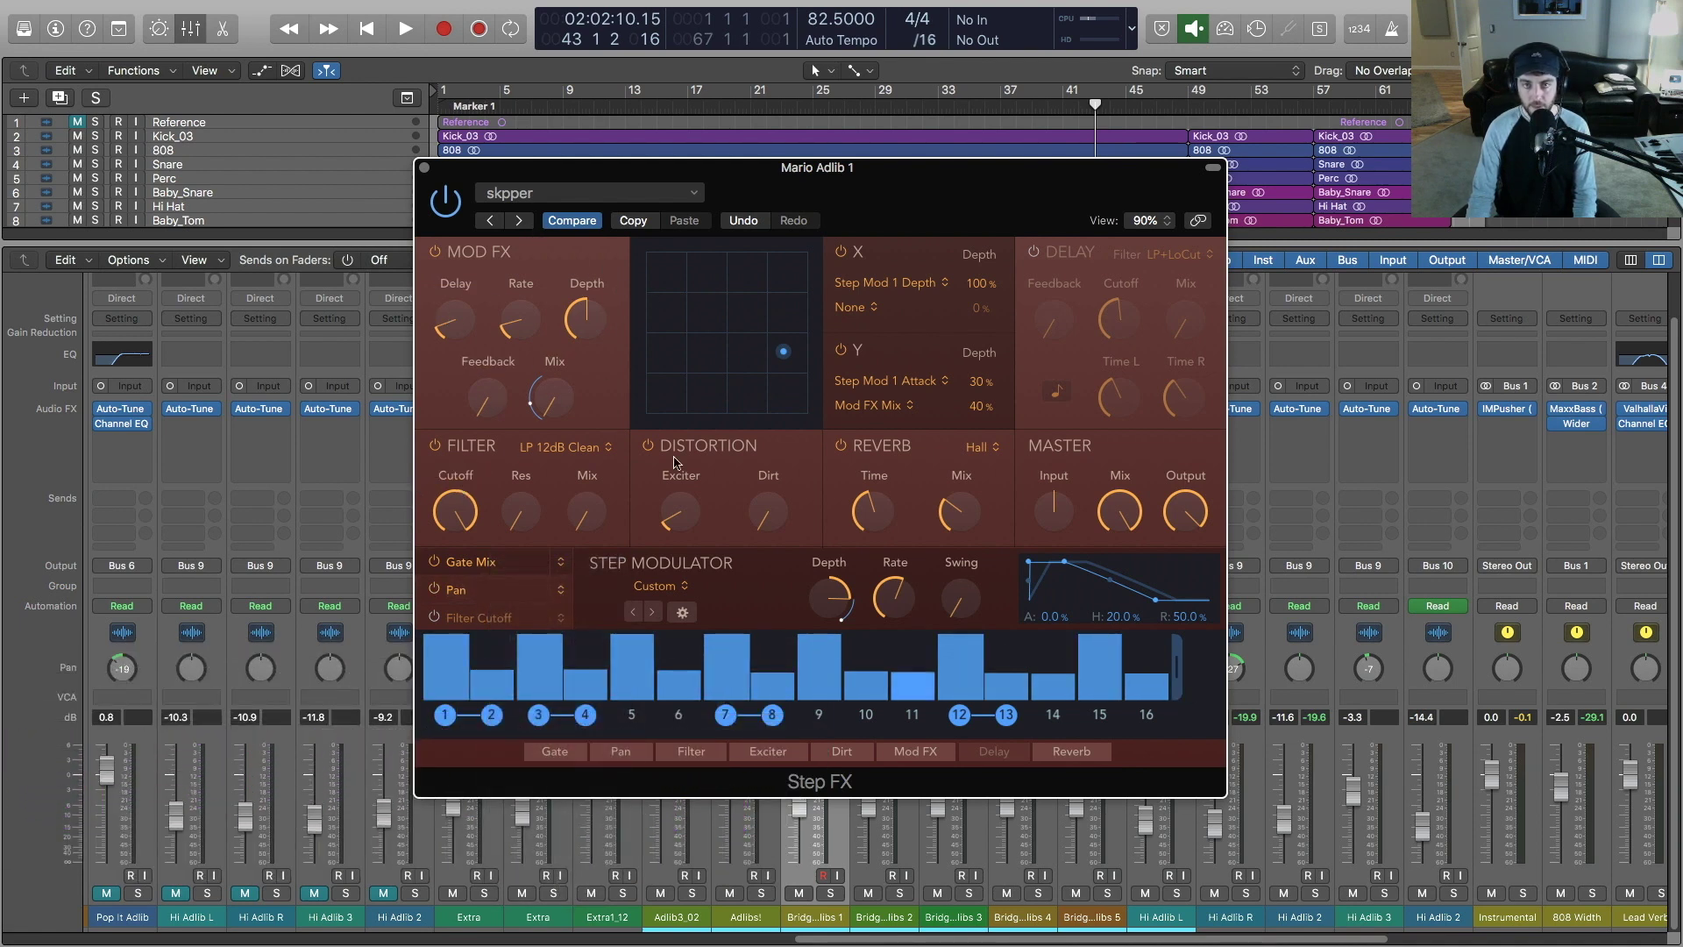
pyautogui.moveTo(961, 582)
pyautogui.click(458, 214)
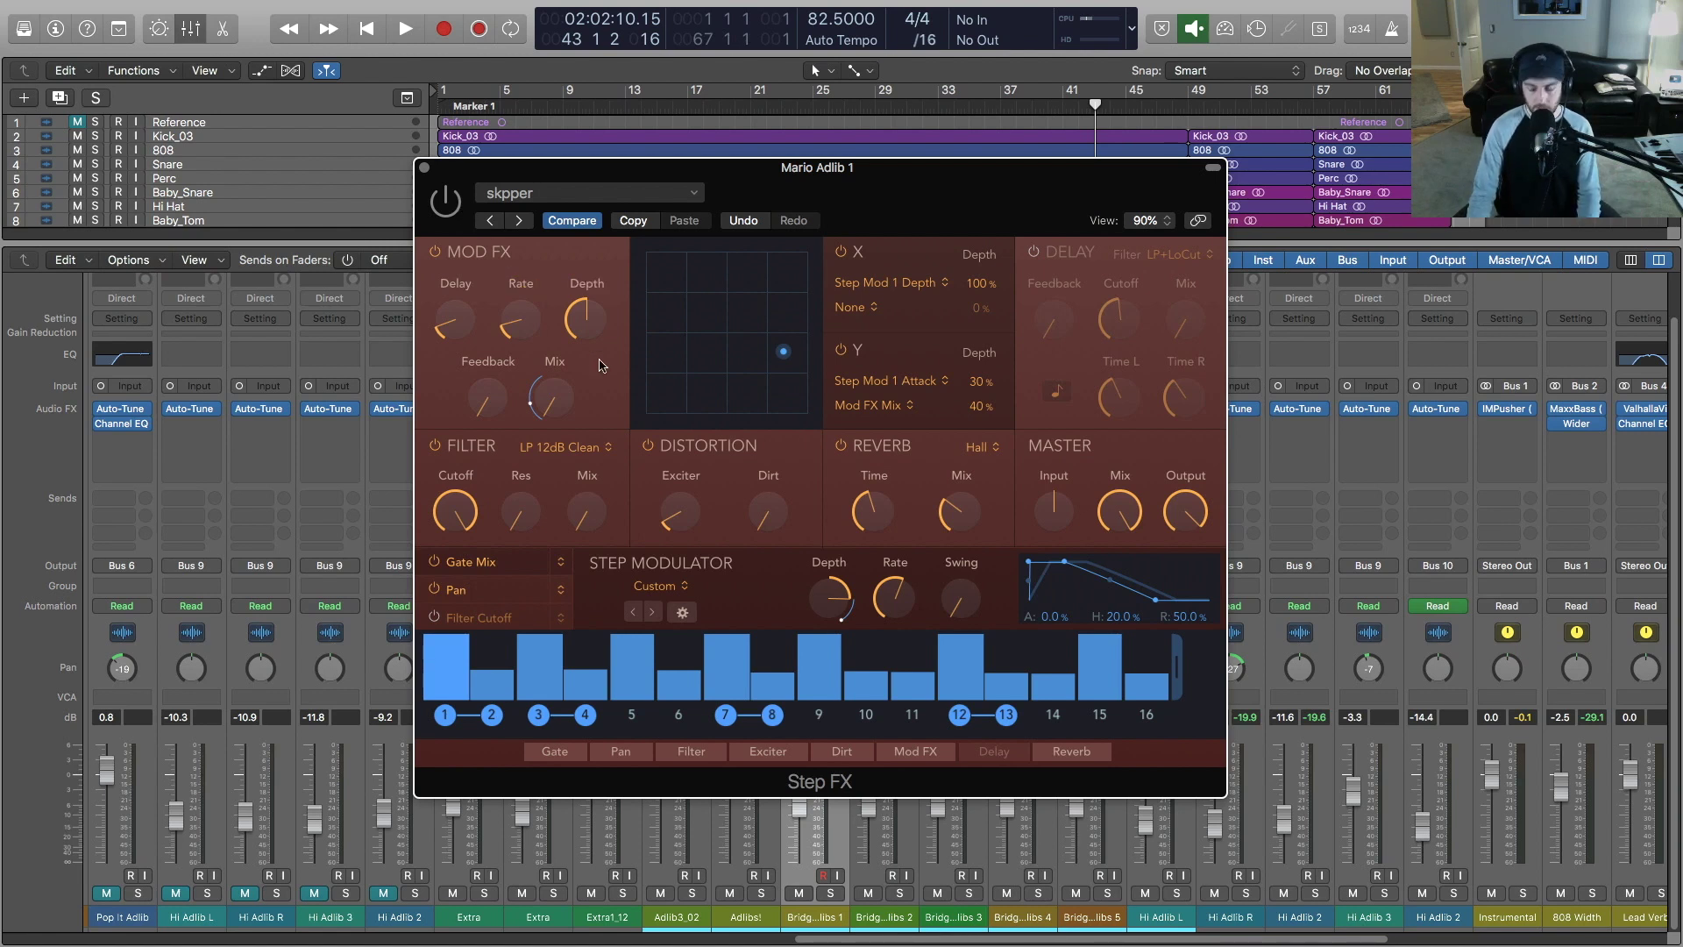
pyautogui.moveTo(592, 378)
pyautogui.press('space')
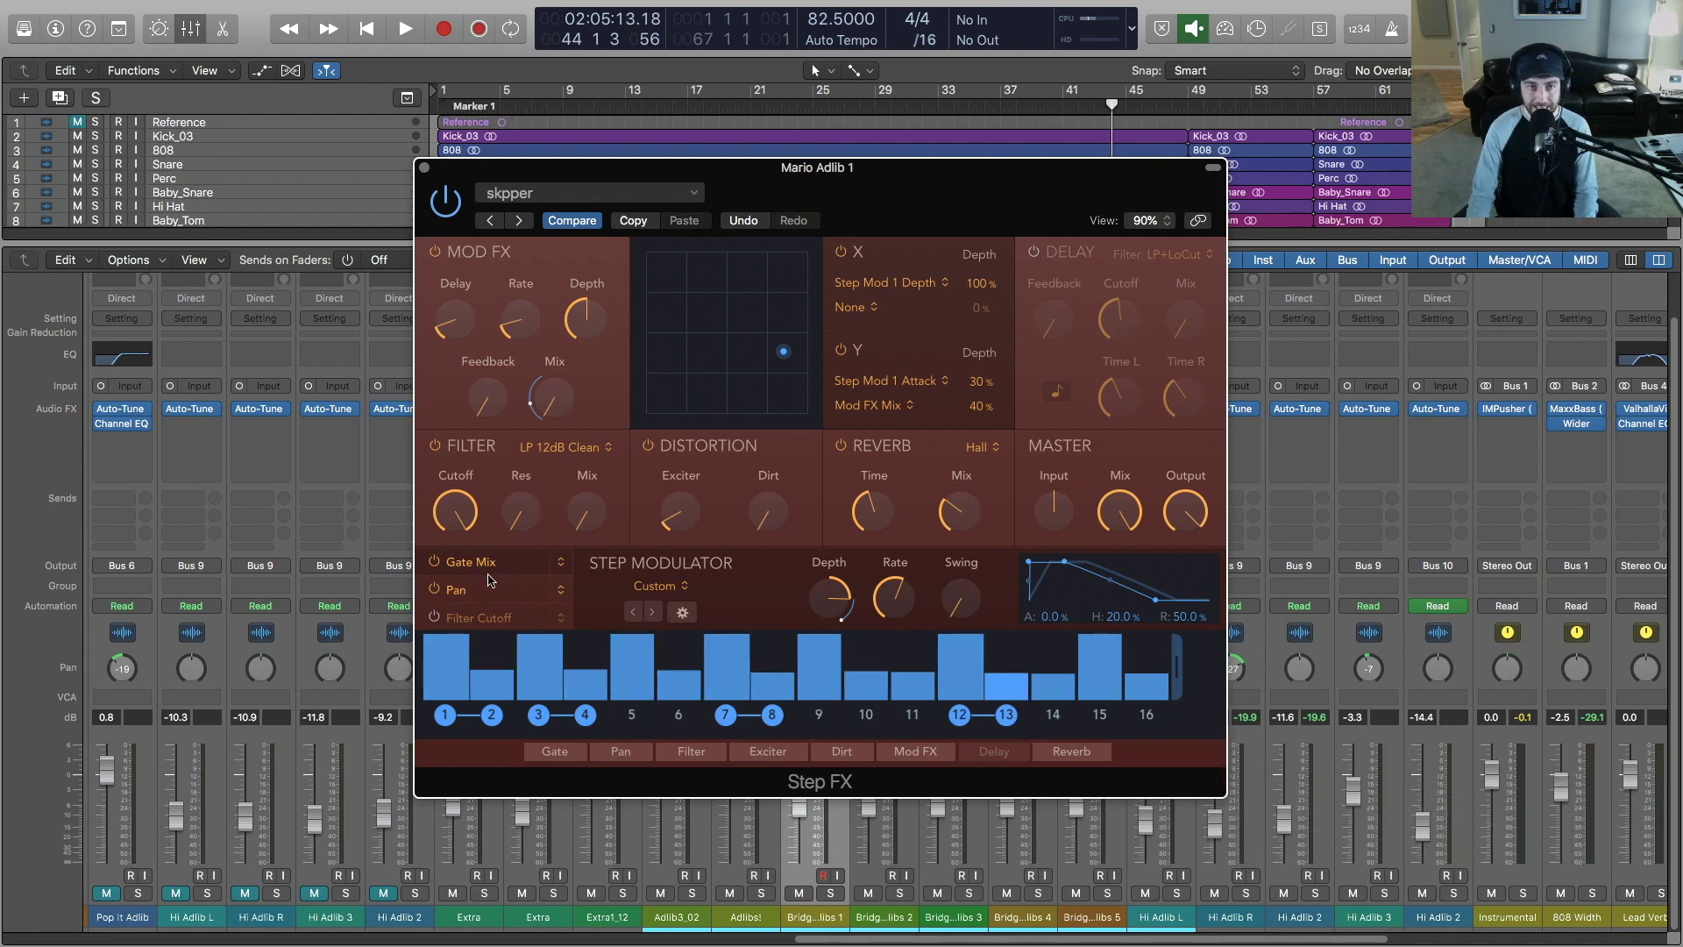
# Step: Compare the Step FX Pan and Gate Mix step patterns while the vocal plays
pyautogui.click(480, 588)
pyautogui.click(494, 570)
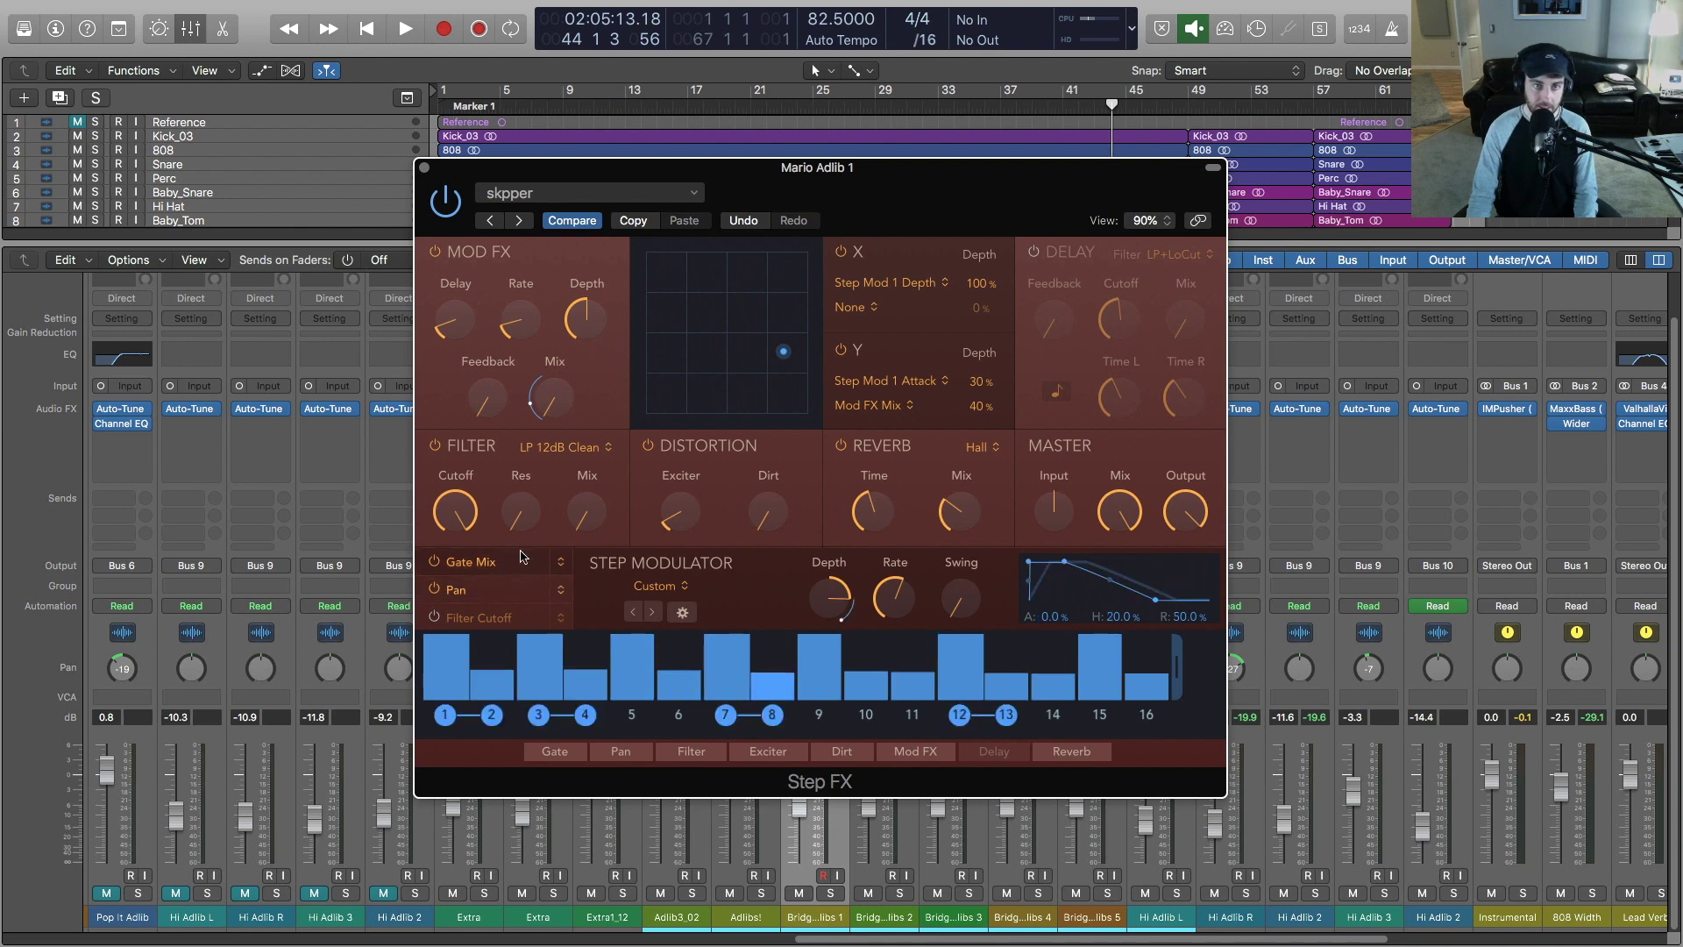
pyautogui.press('space')
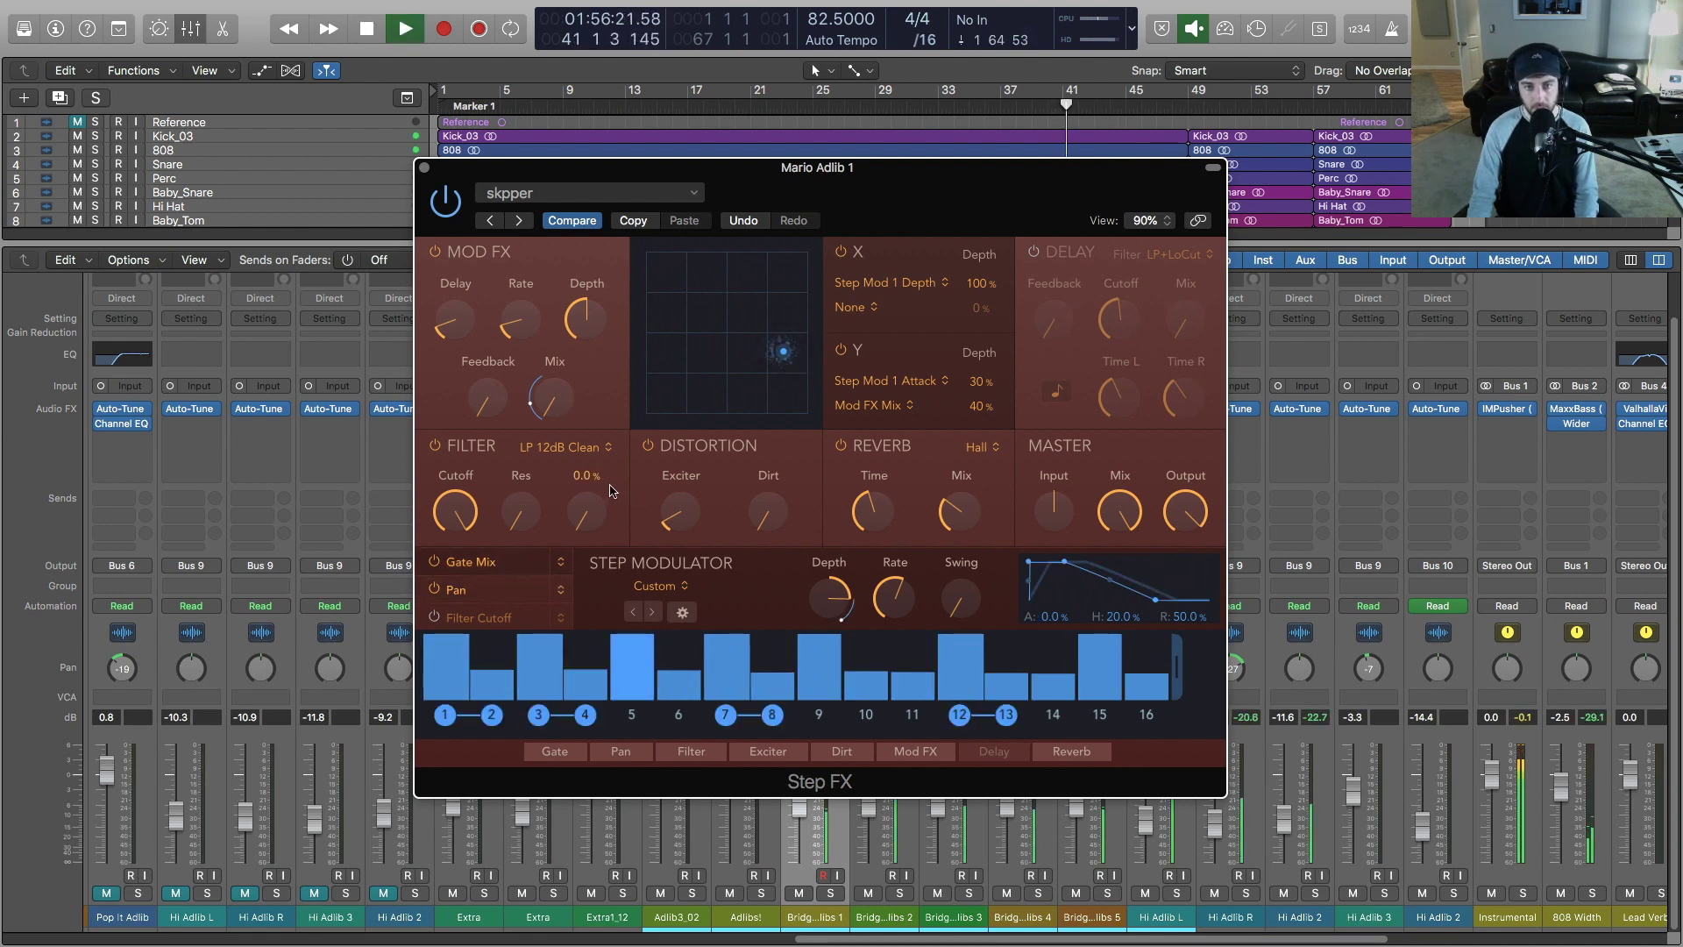
pyautogui.click(481, 589)
pyautogui.click(491, 562)
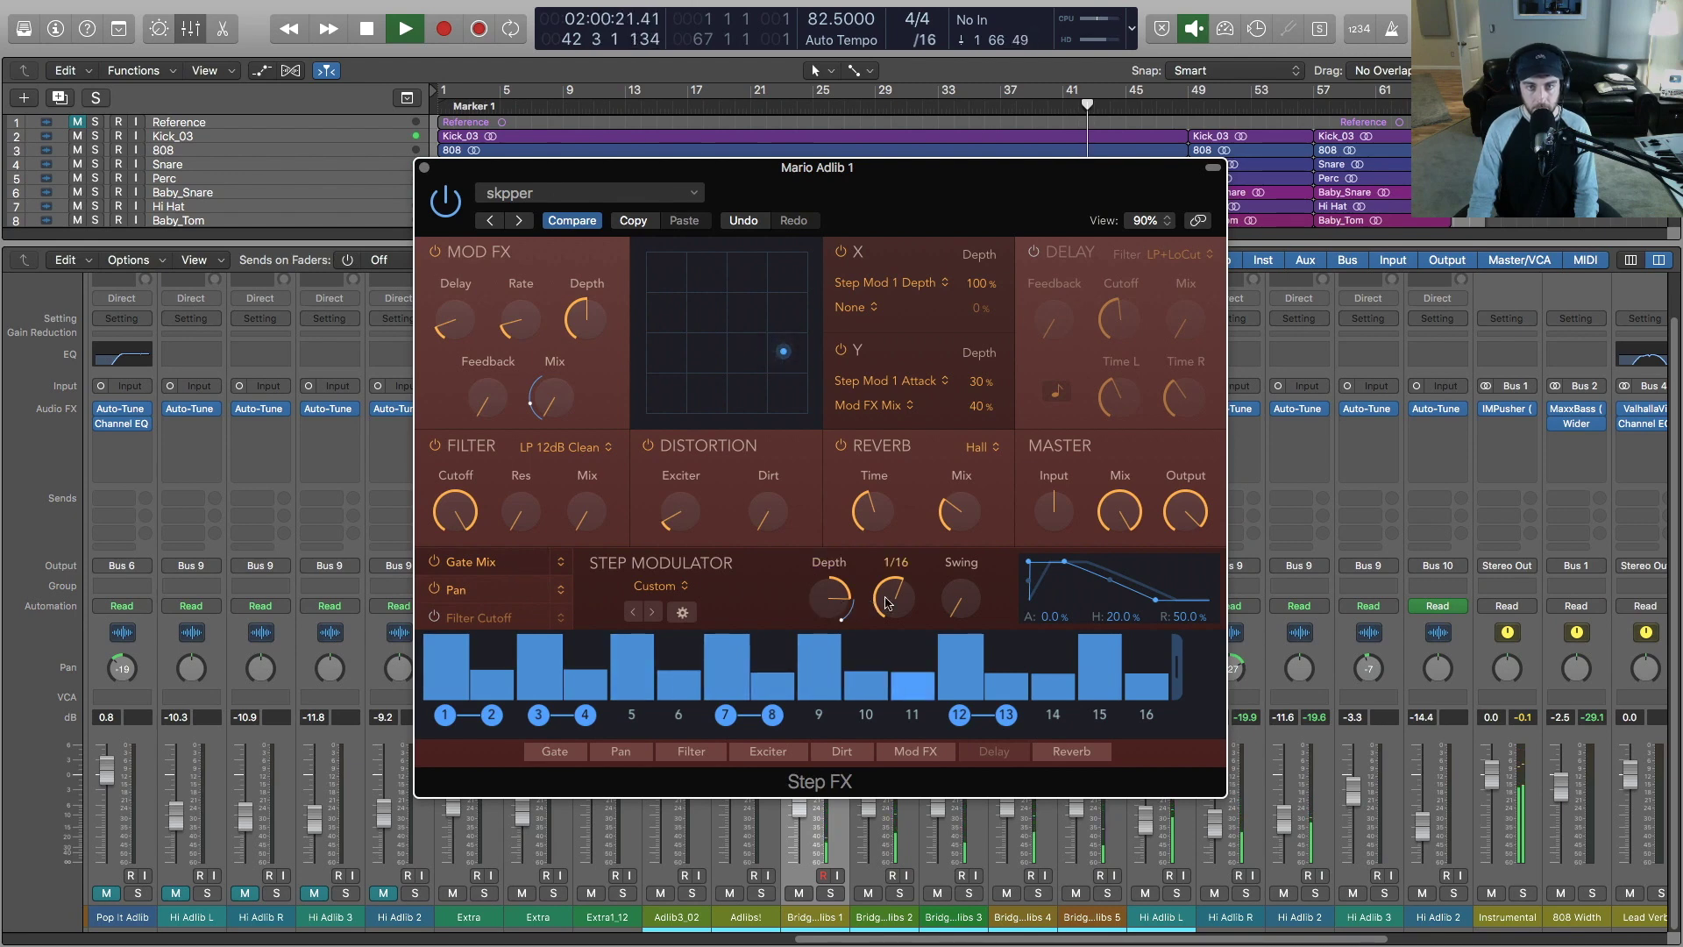
# Step: Lower the Step Modulator rate from 1/16 to 1/4 and replay the vocal
pyautogui.moveTo(822, 599)
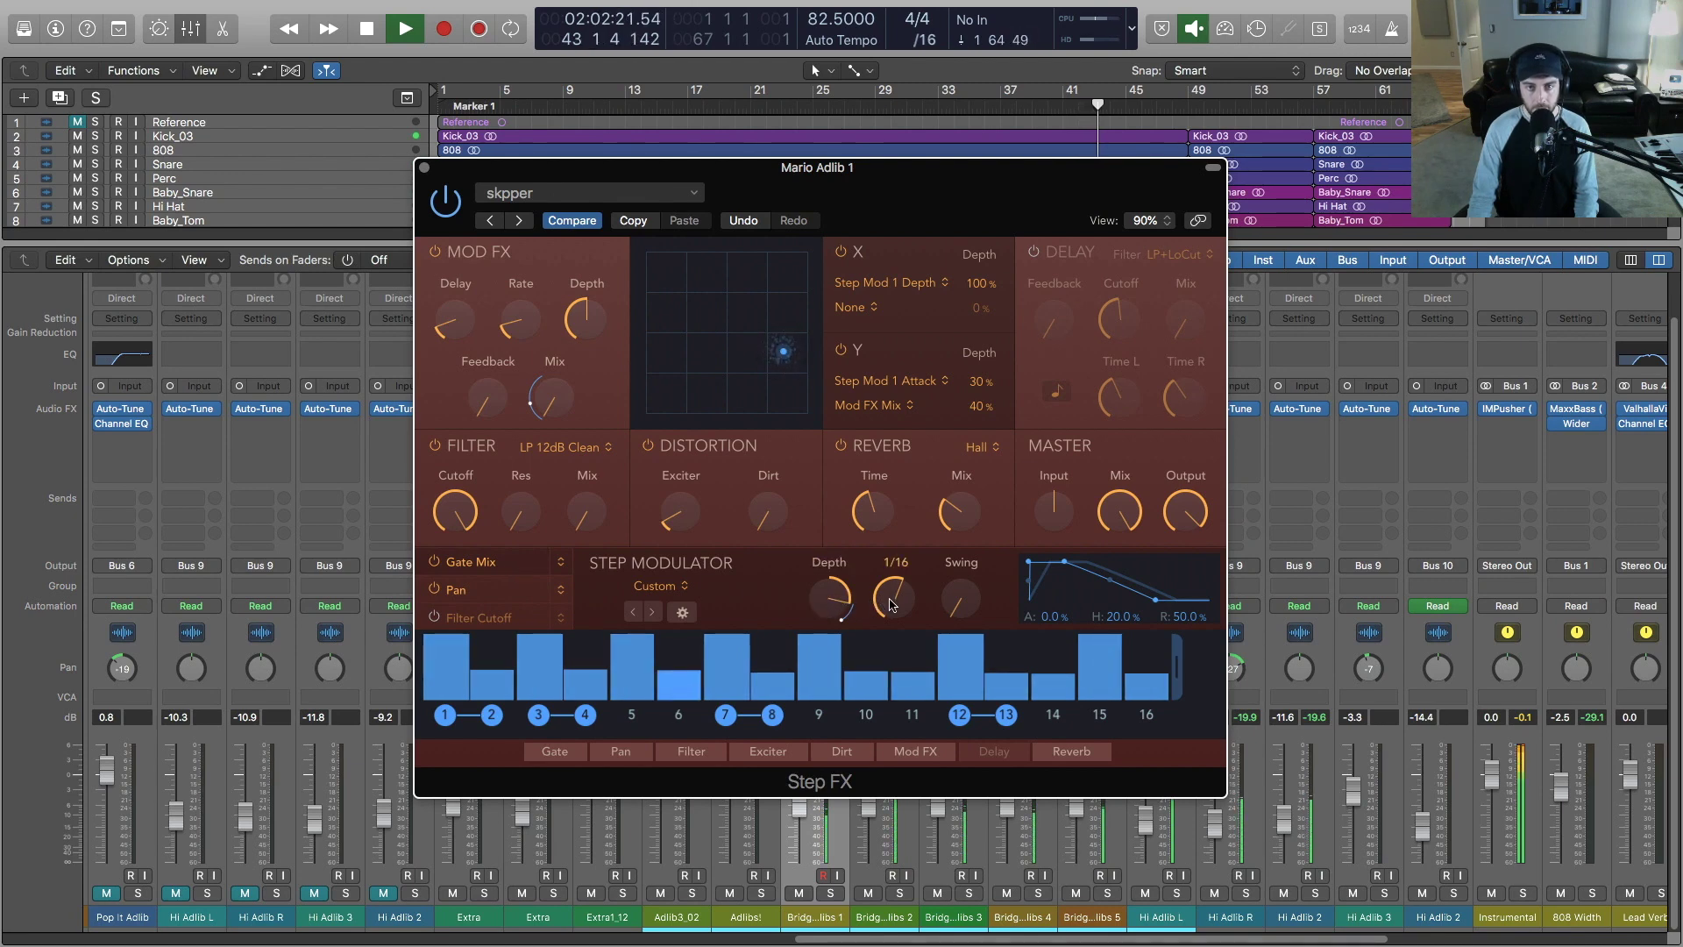
pyautogui.moveTo(891, 604)
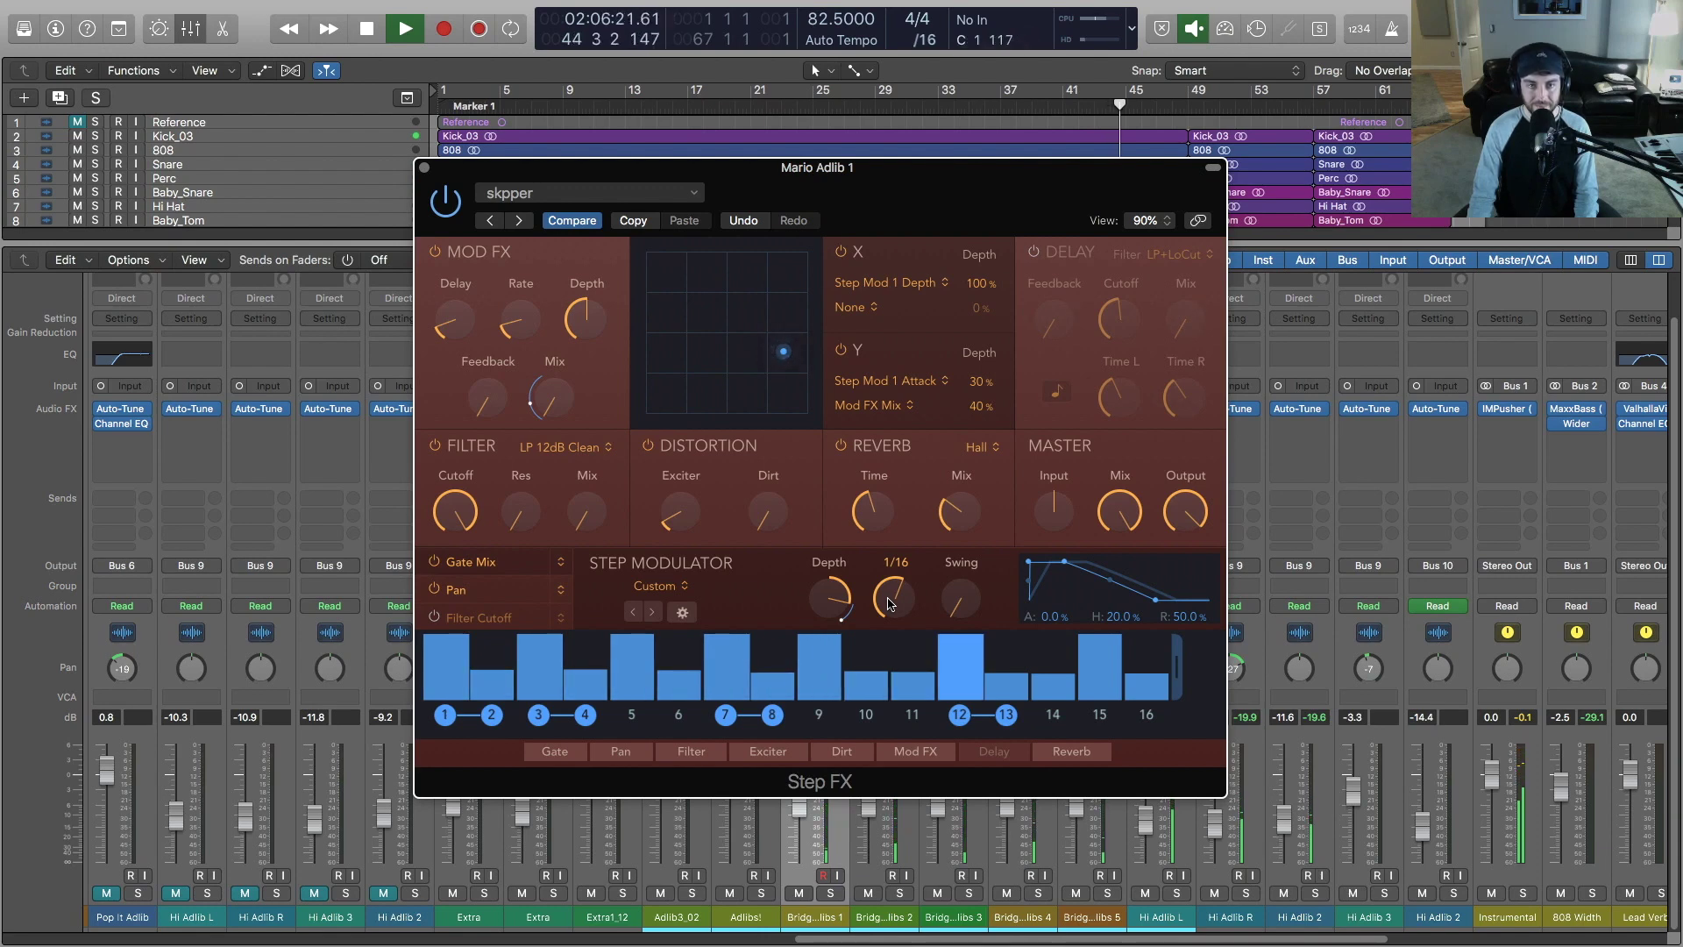
pyautogui.press('space')
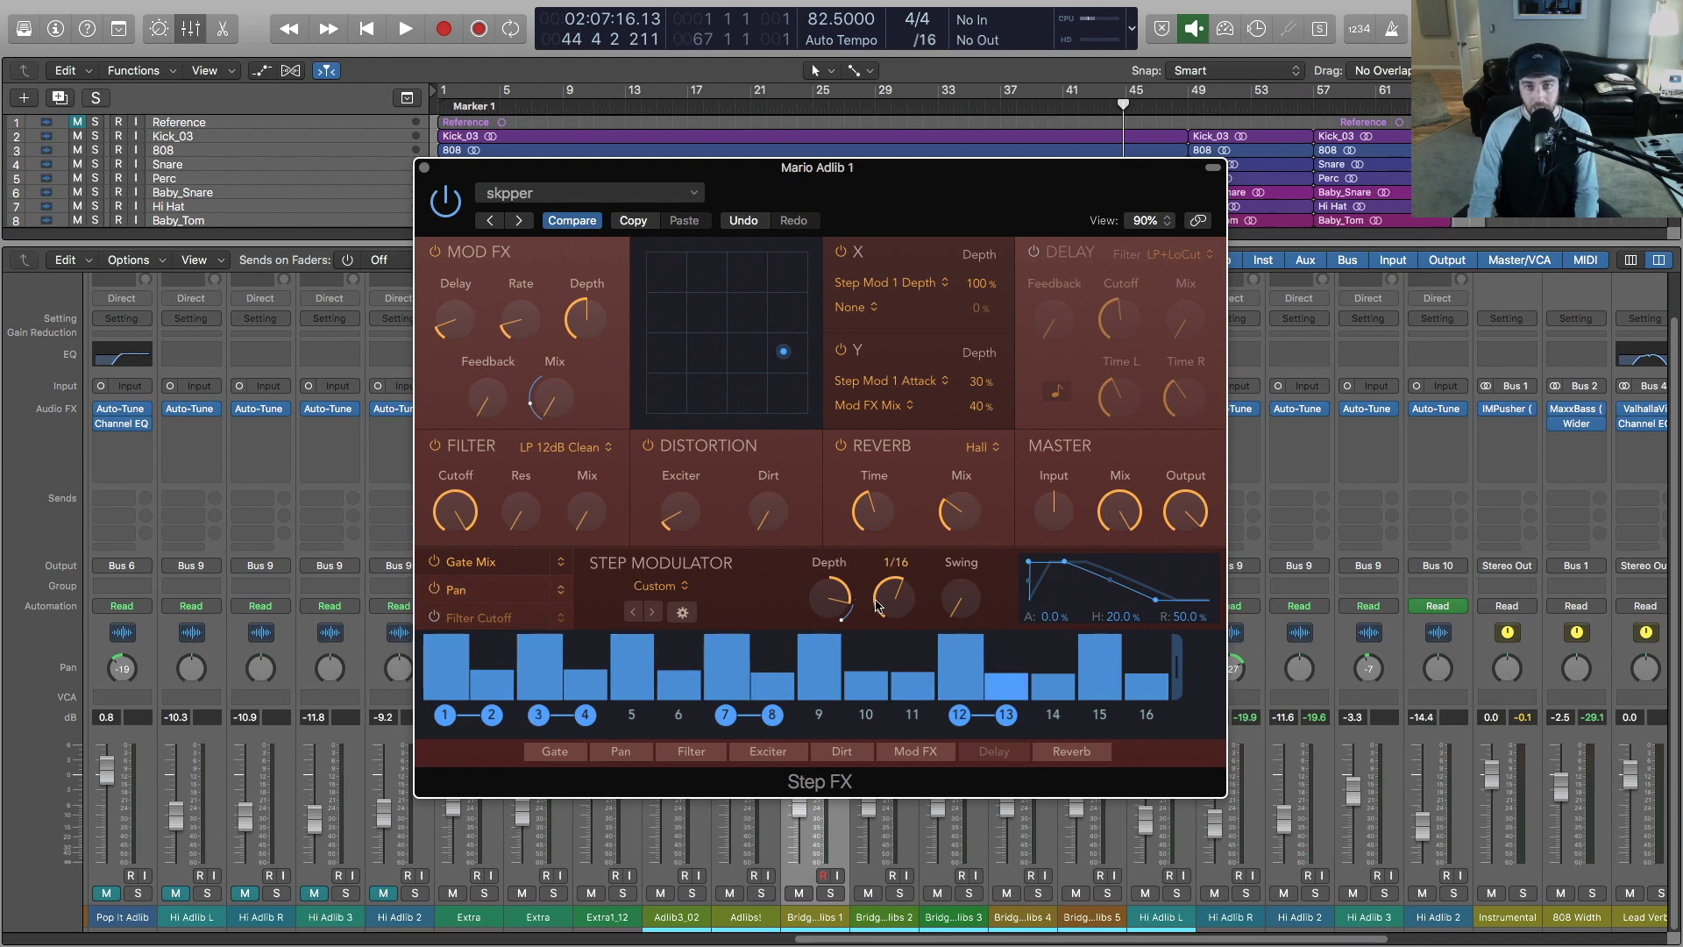
pyautogui.moveTo(894, 617)
pyautogui.mouseDown()
pyautogui.moveTo(892, 653)
pyautogui.moveTo(892, 608)
pyautogui.mouseUp()
pyautogui.press('space')
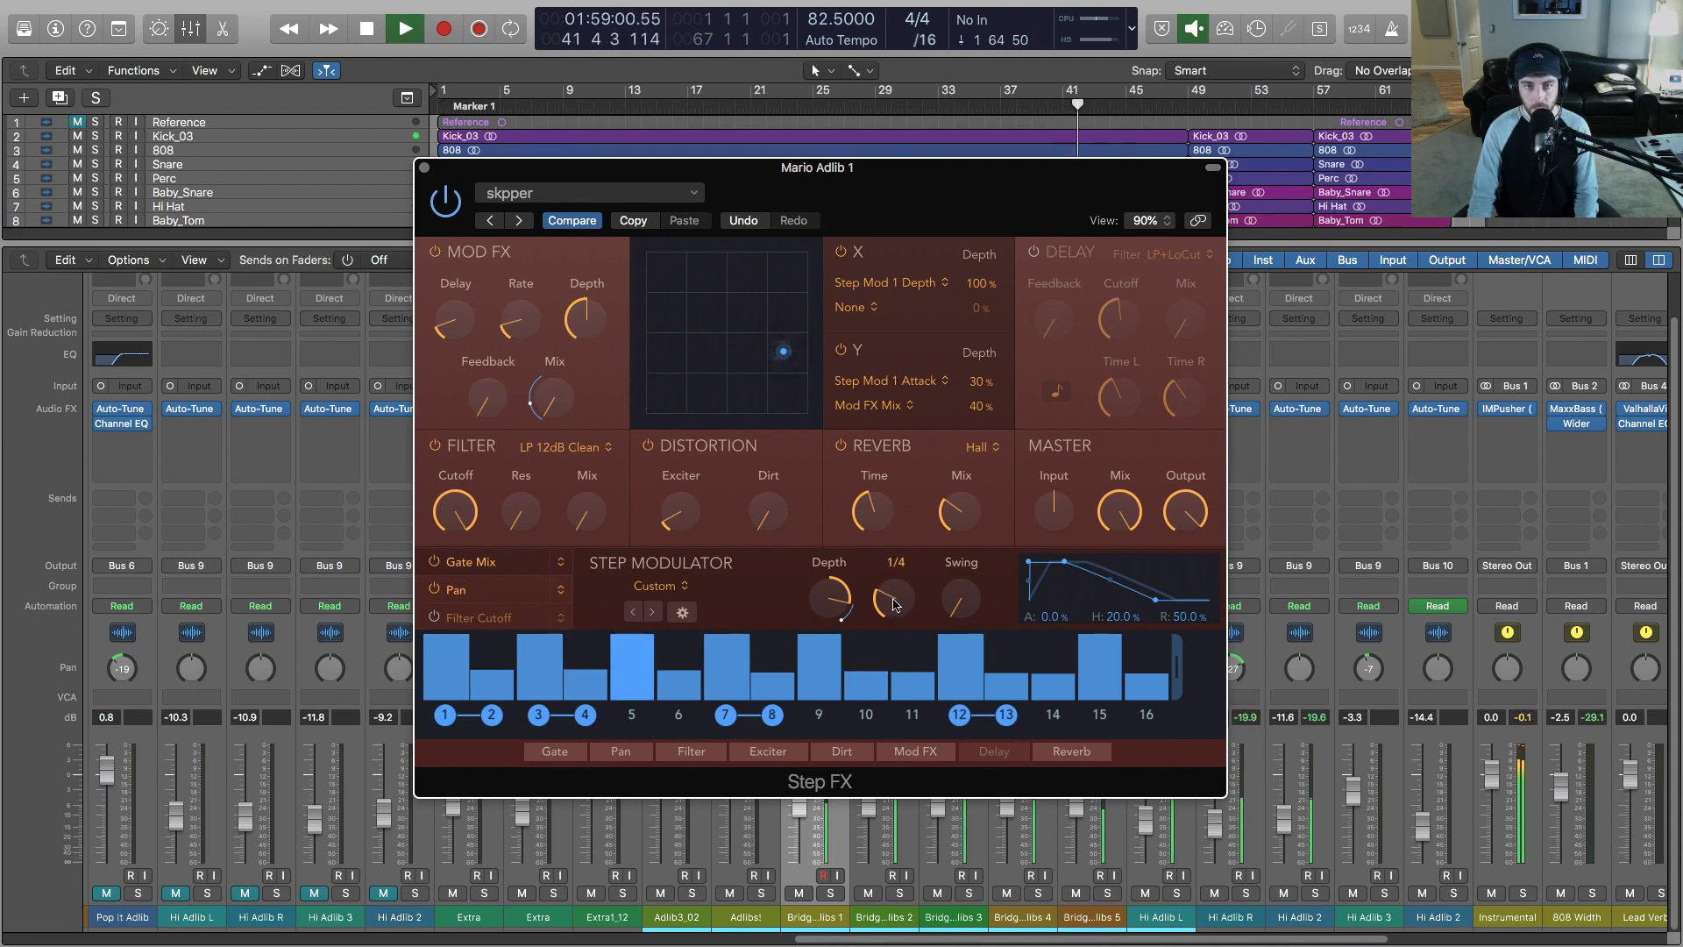
# Step: Select the Filter Cutoff modulation lane and raise the filter mix to nearly full
pyautogui.click(491, 617)
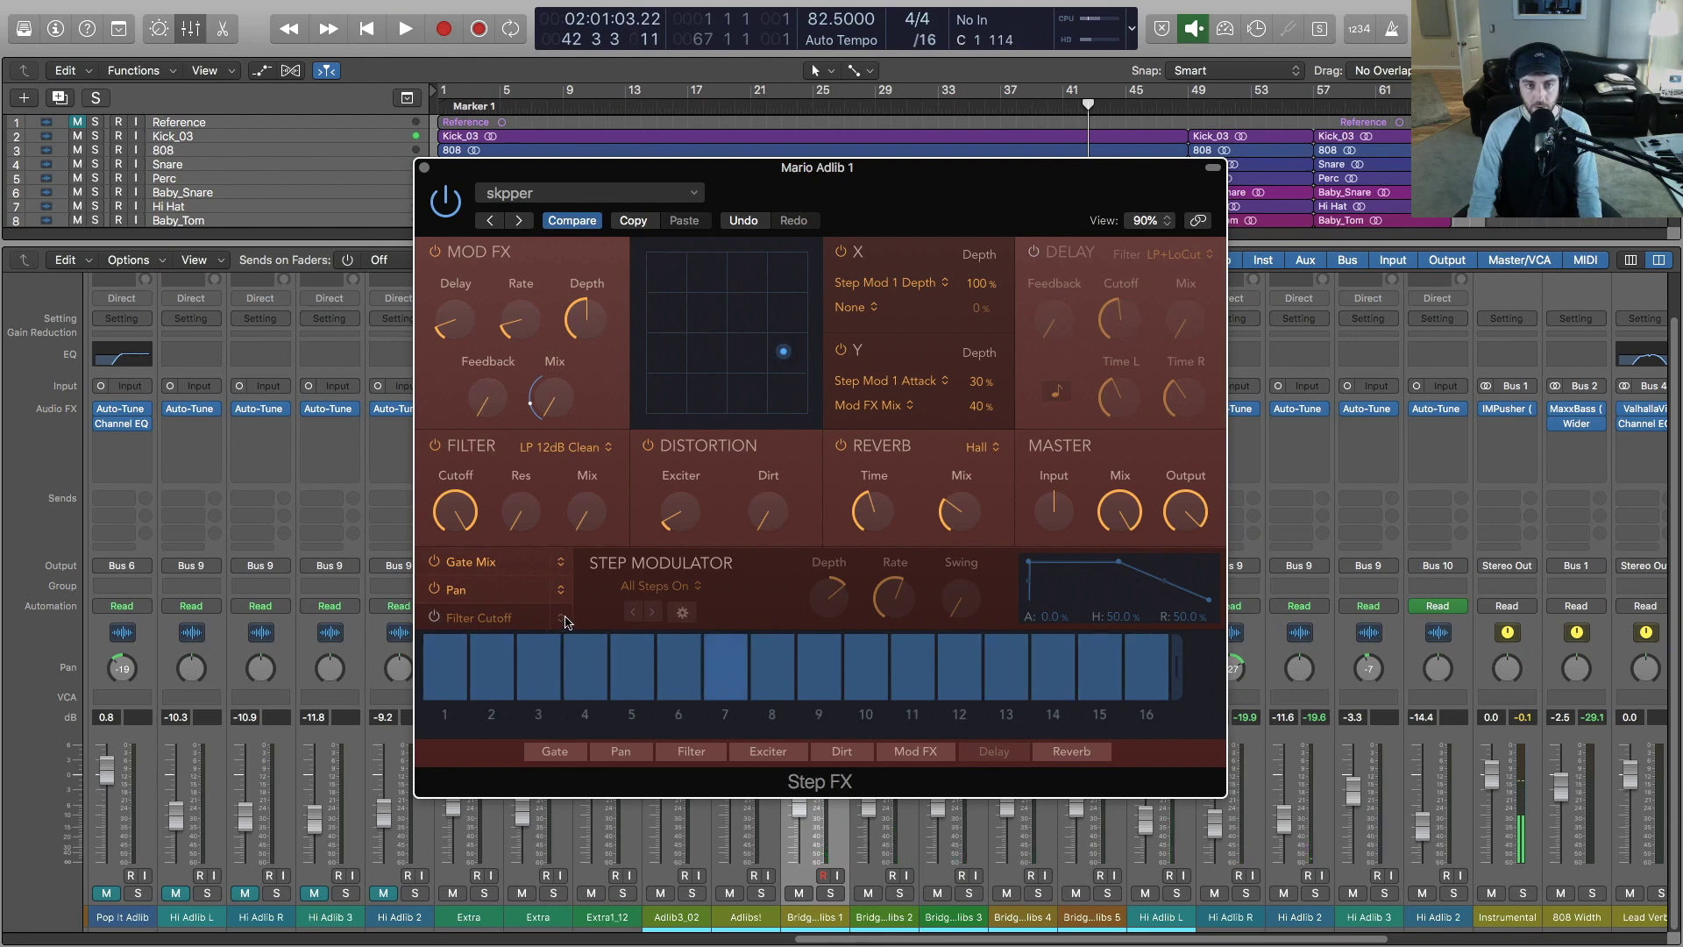
pyautogui.click(565, 619)
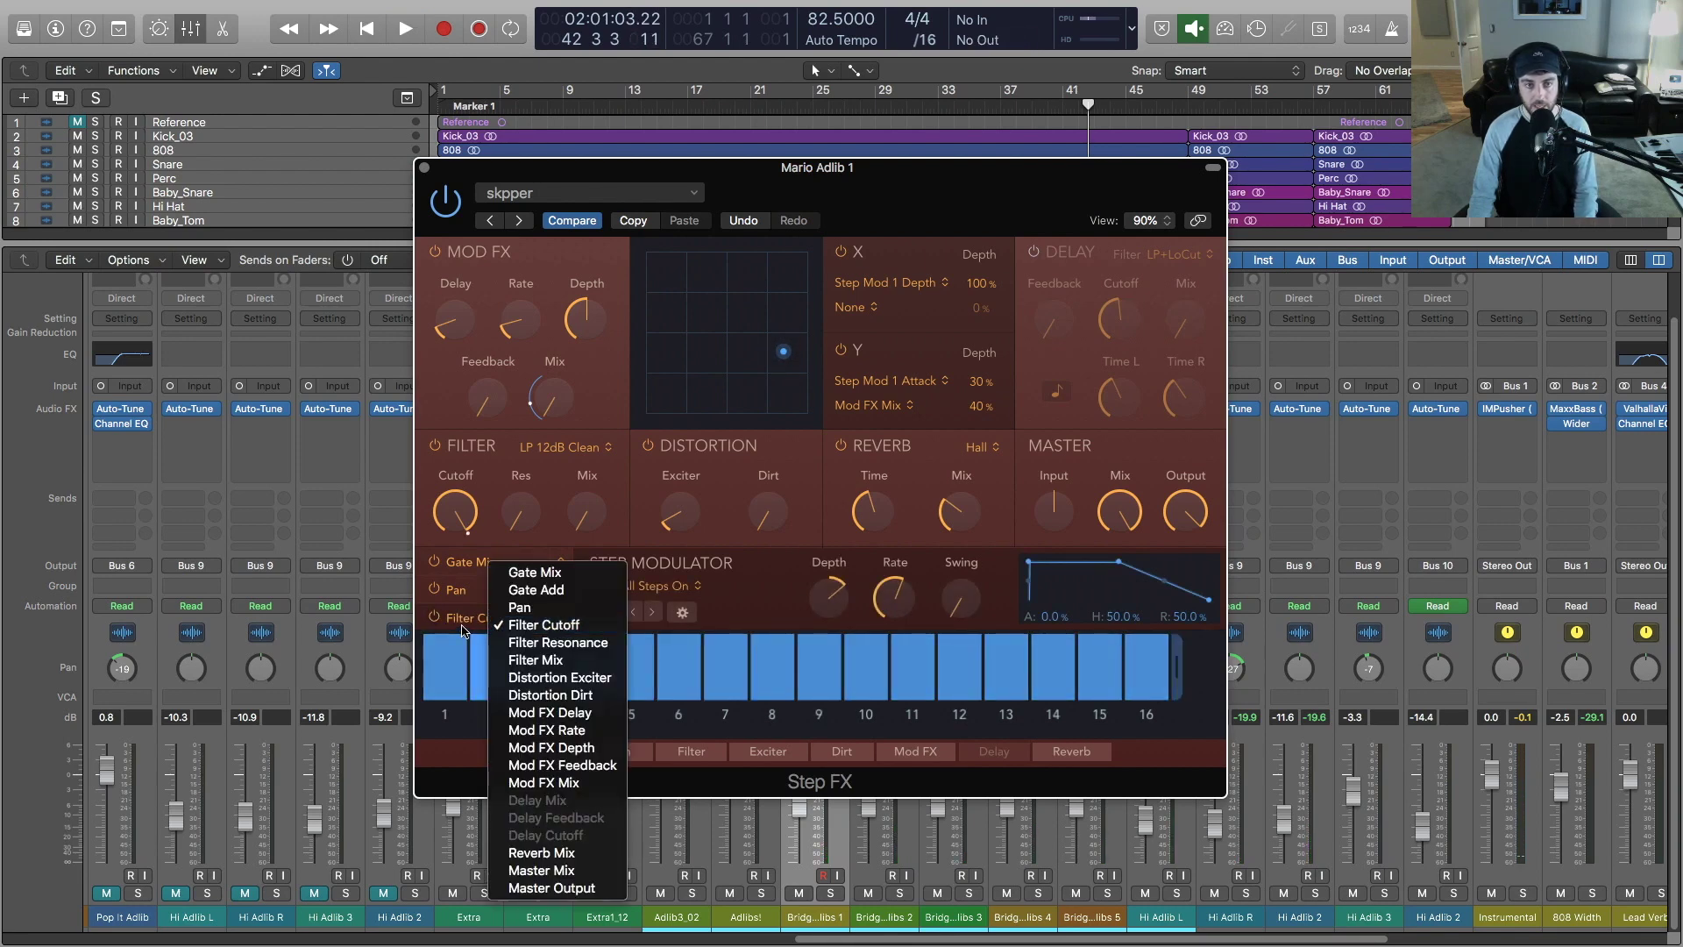
pyautogui.click(561, 624)
pyautogui.moveTo(571, 512); pyautogui.dragTo(572, 424)
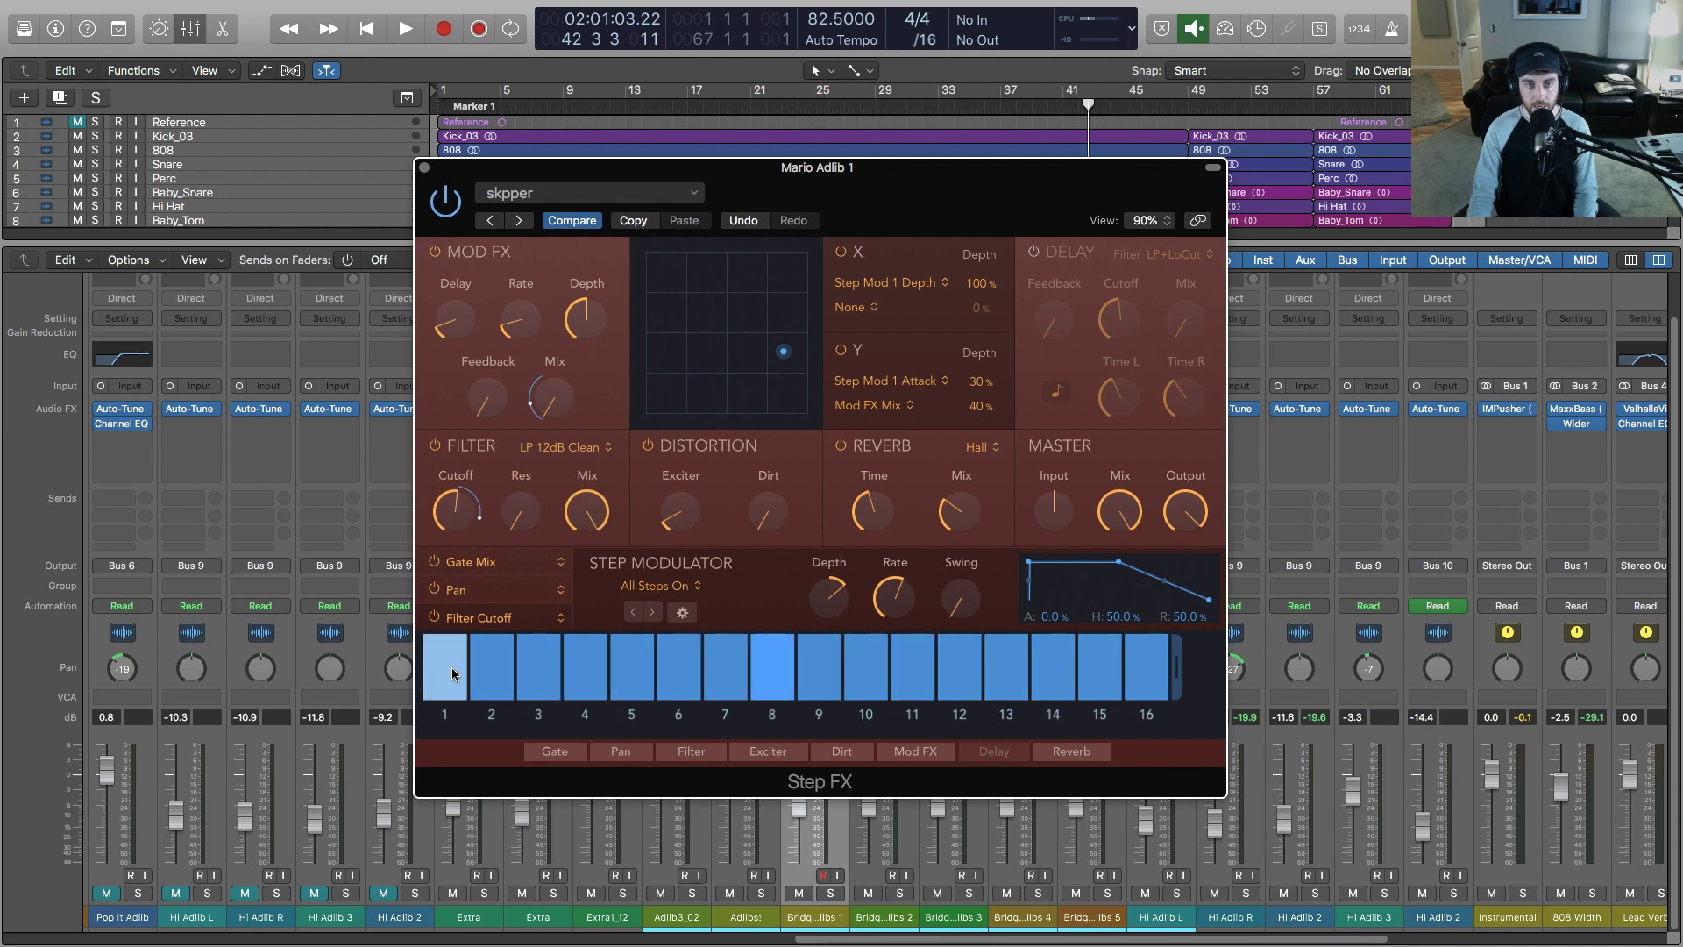
# Step: Draw a rising ramp across all 16 filter cutoff steps and play the sweep
pyautogui.moveTo(443, 659)
pyautogui.mouseDown()
pyautogui.moveTo(538, 695)
pyautogui.moveTo(1146, 646)
pyautogui.mouseUp()
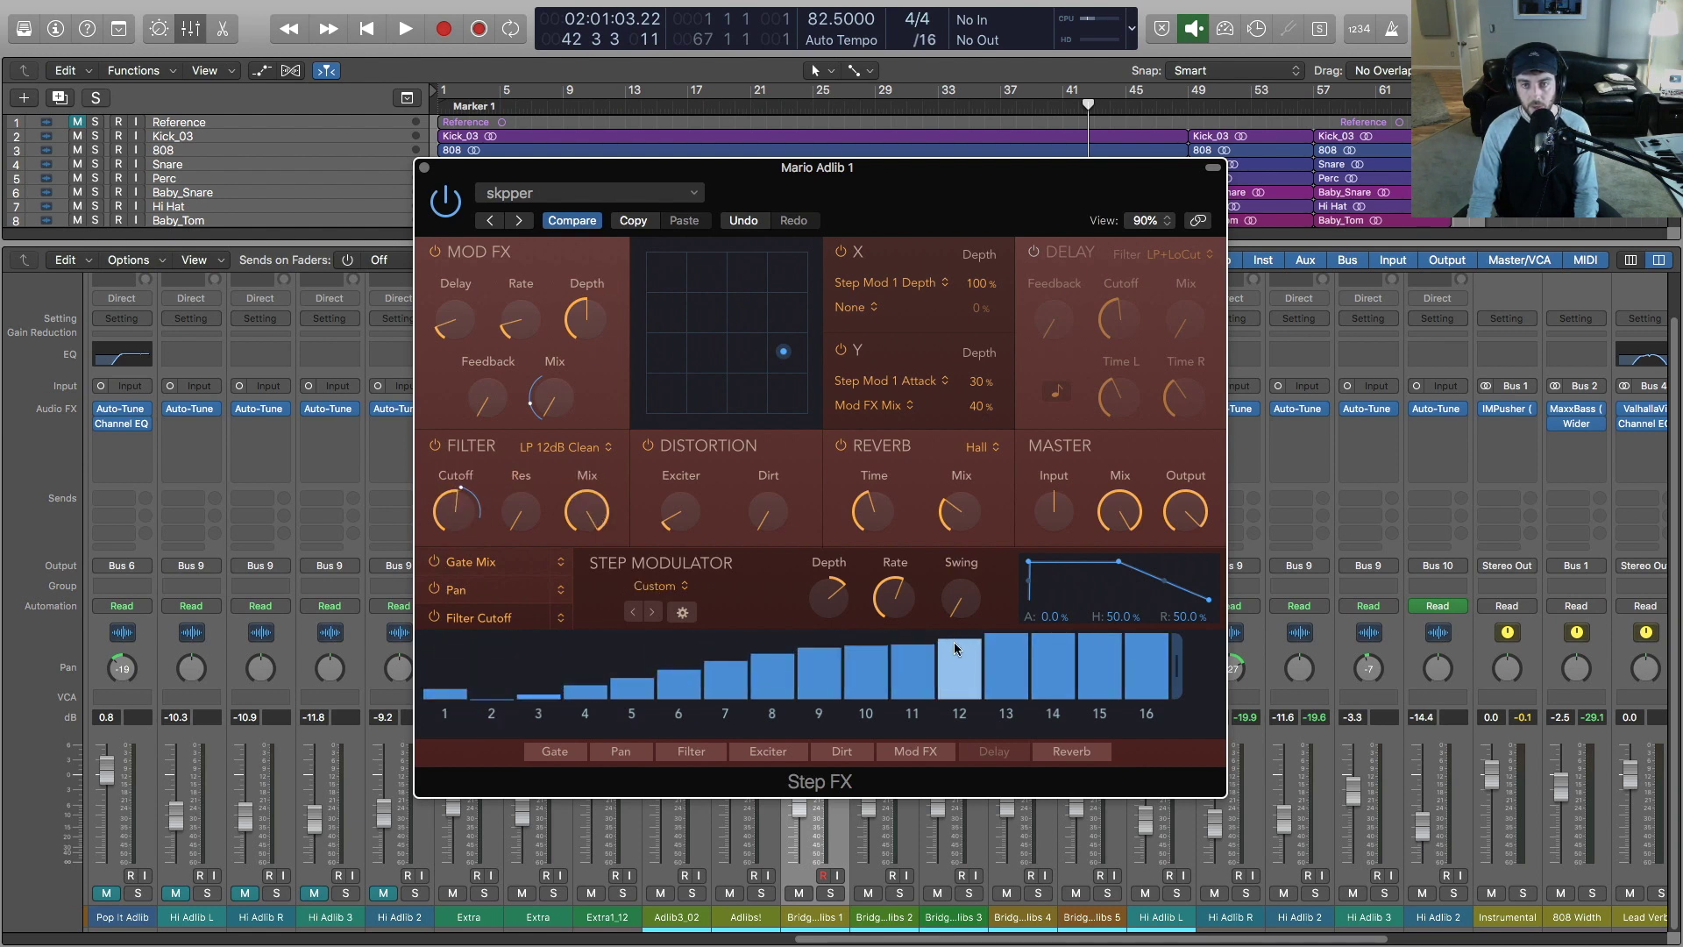
pyautogui.moveTo(1026, 650); pyautogui.dragTo(445, 698)
pyautogui.press('space')
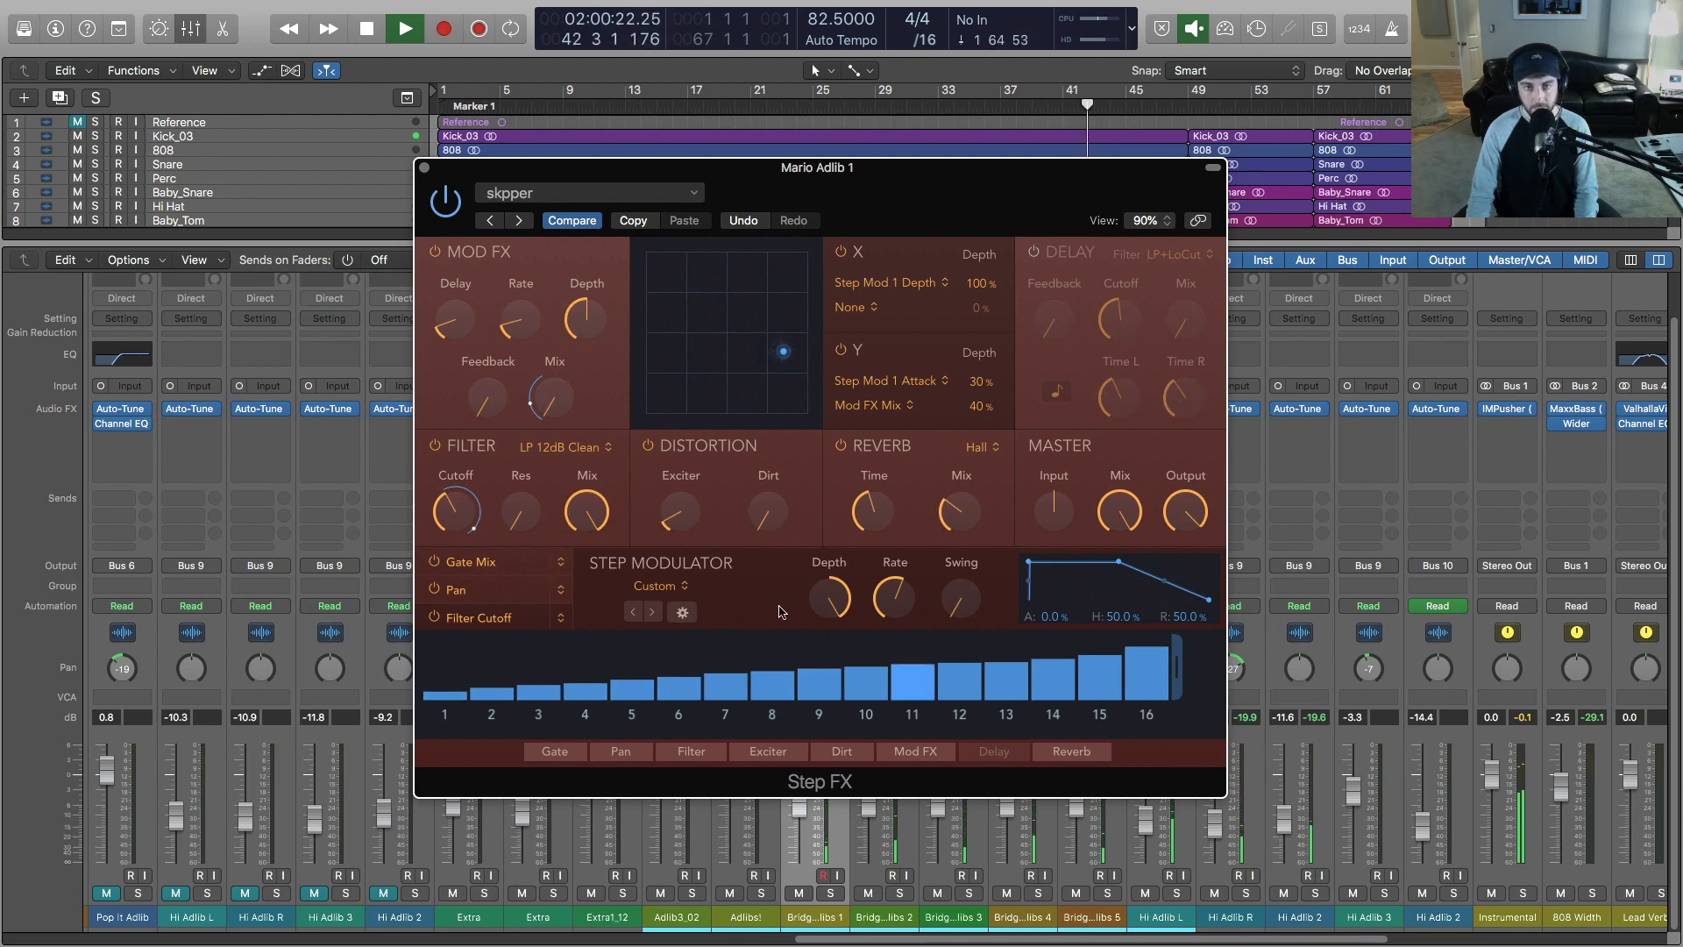
pyautogui.moveTo(457, 517)
pyautogui.scroll(5, 457, 517)
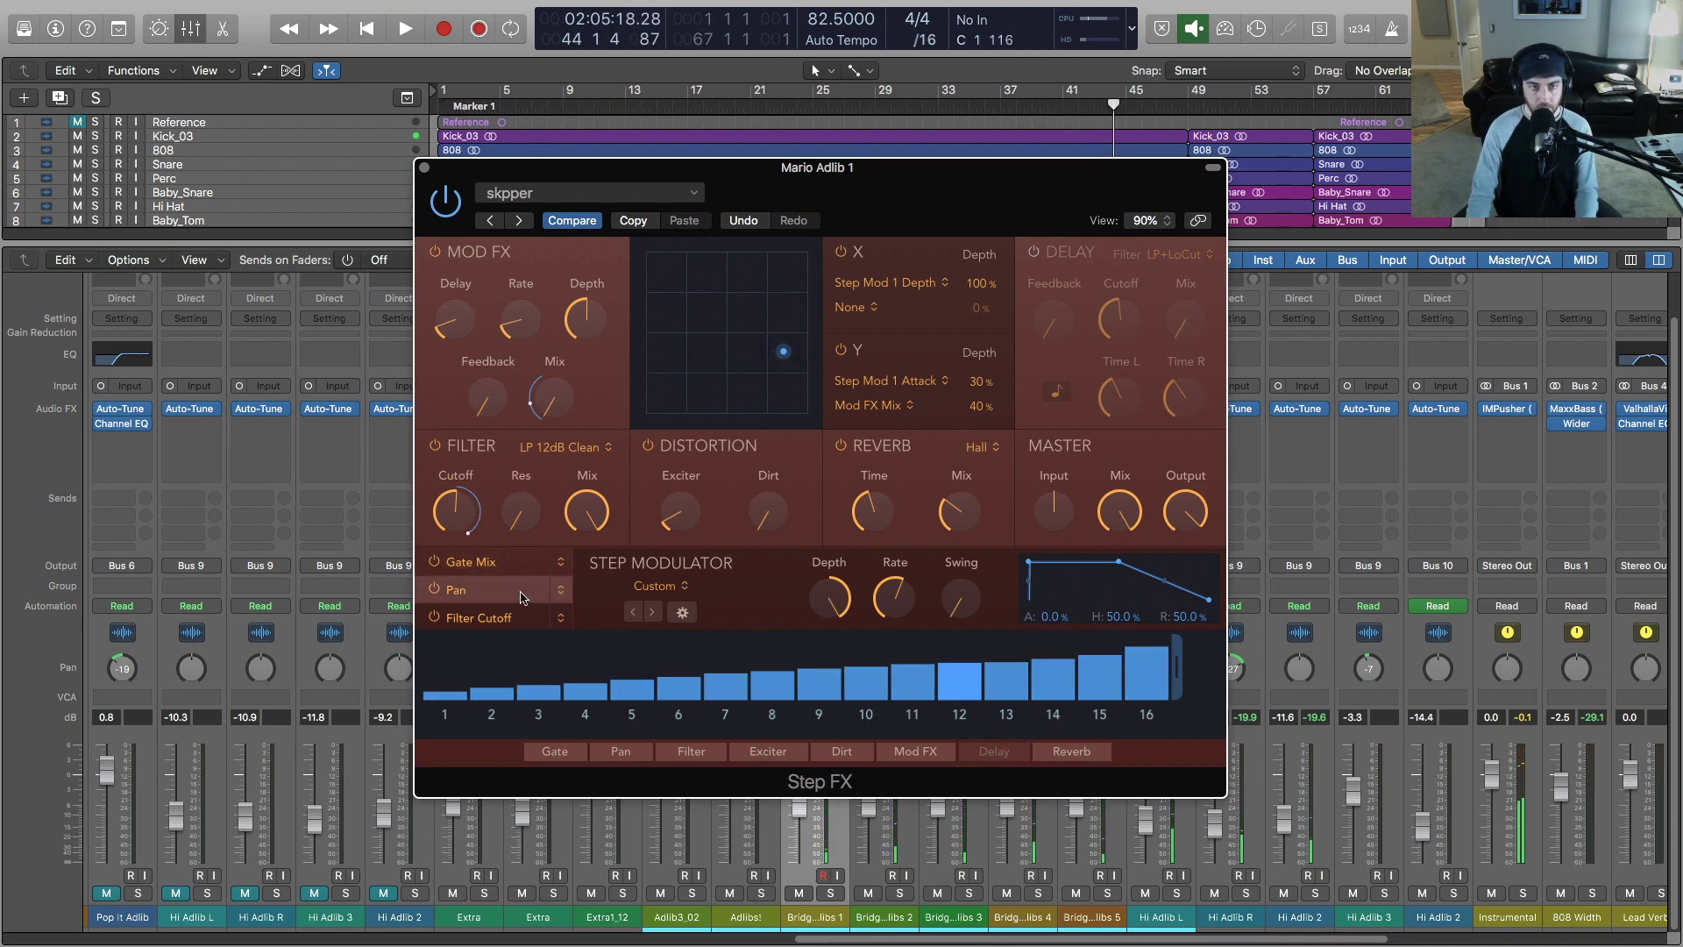
# Step: Retarget the Pan lane to Reverb Mix, move the XY pad for 54% reverb, and stop
pyautogui.click(552, 596)
pyautogui.click(552, 599)
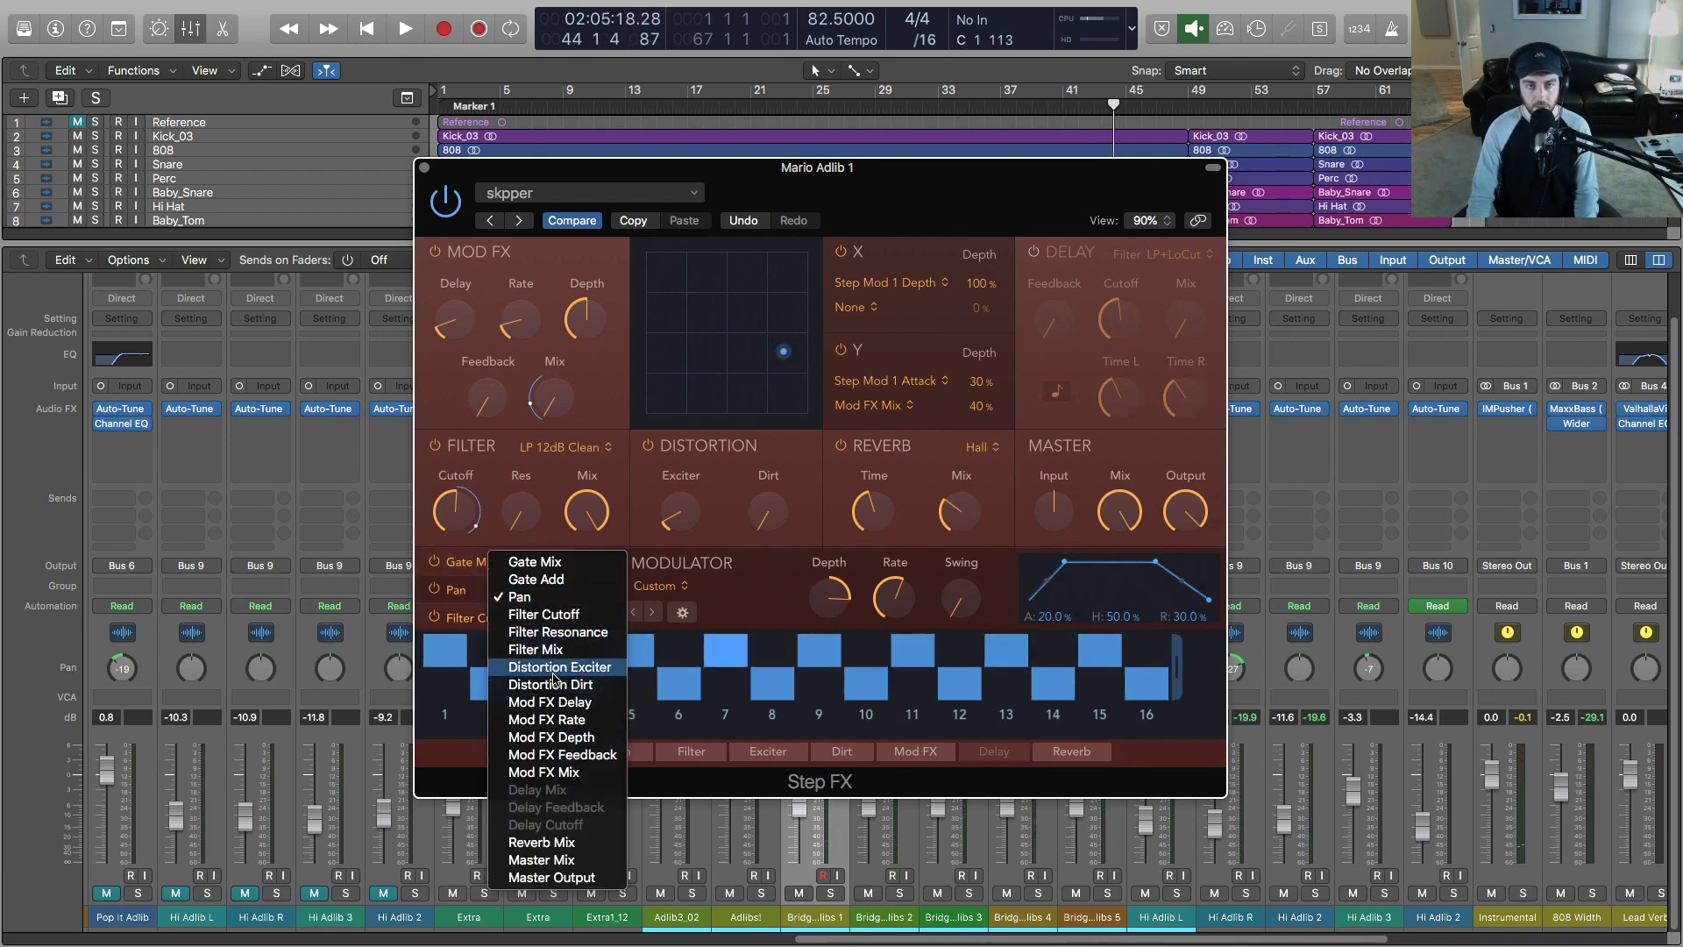
pyautogui.click(553, 841)
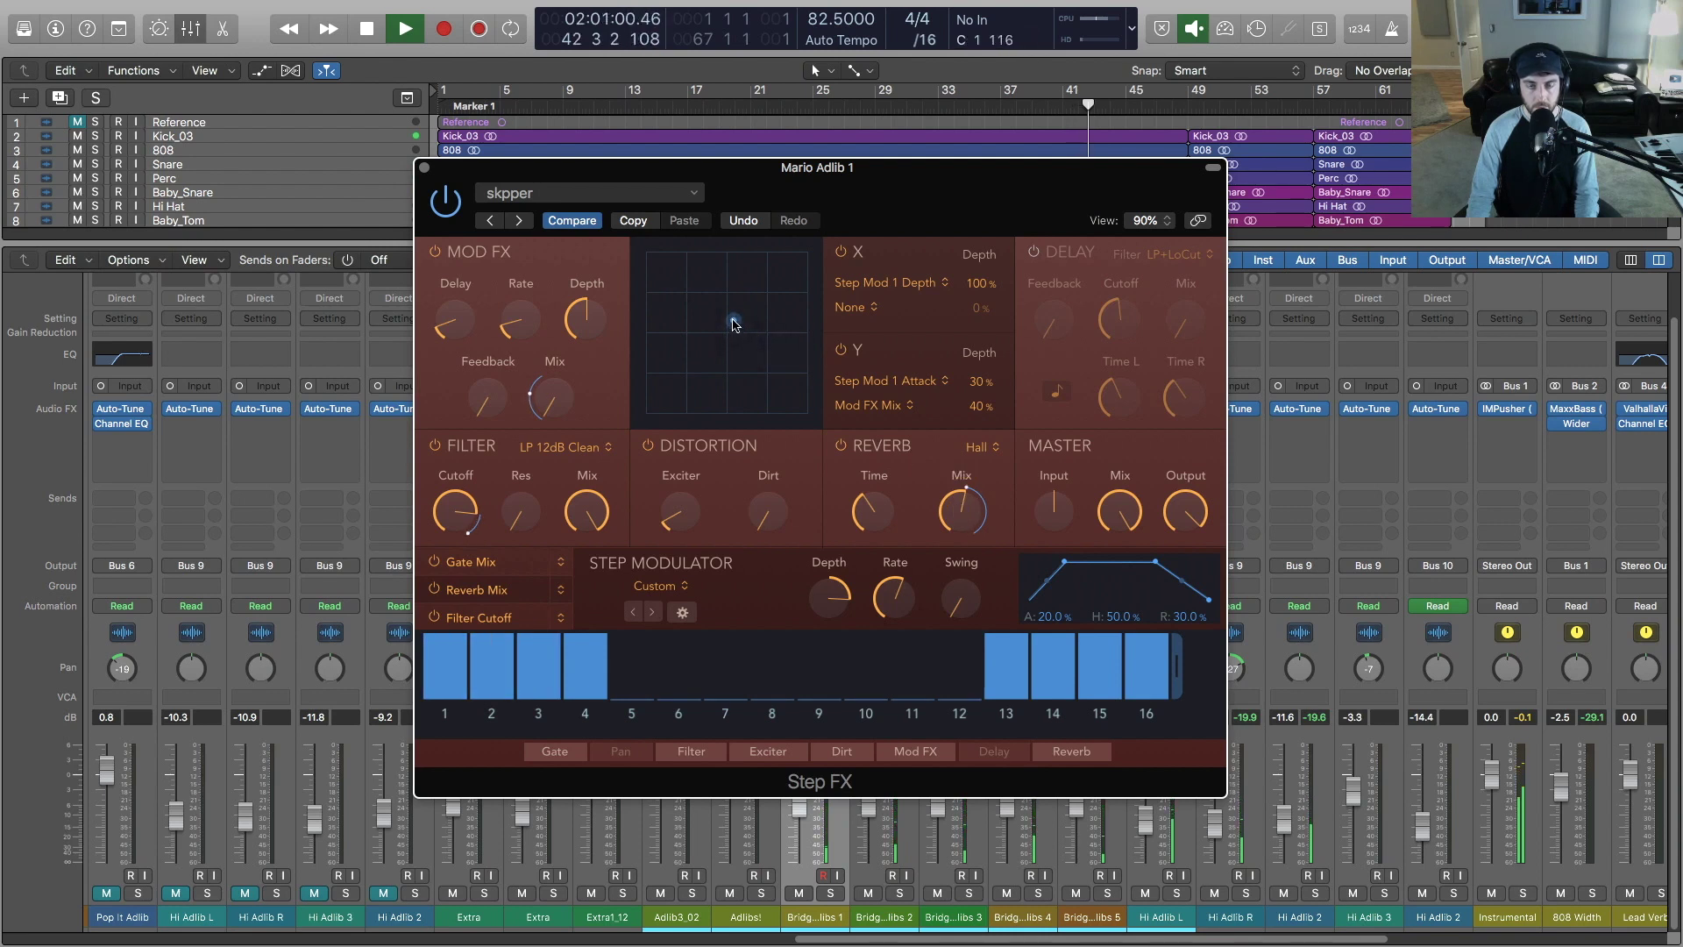
pyautogui.moveTo(734, 324); pyautogui.dragTo(798, 331)
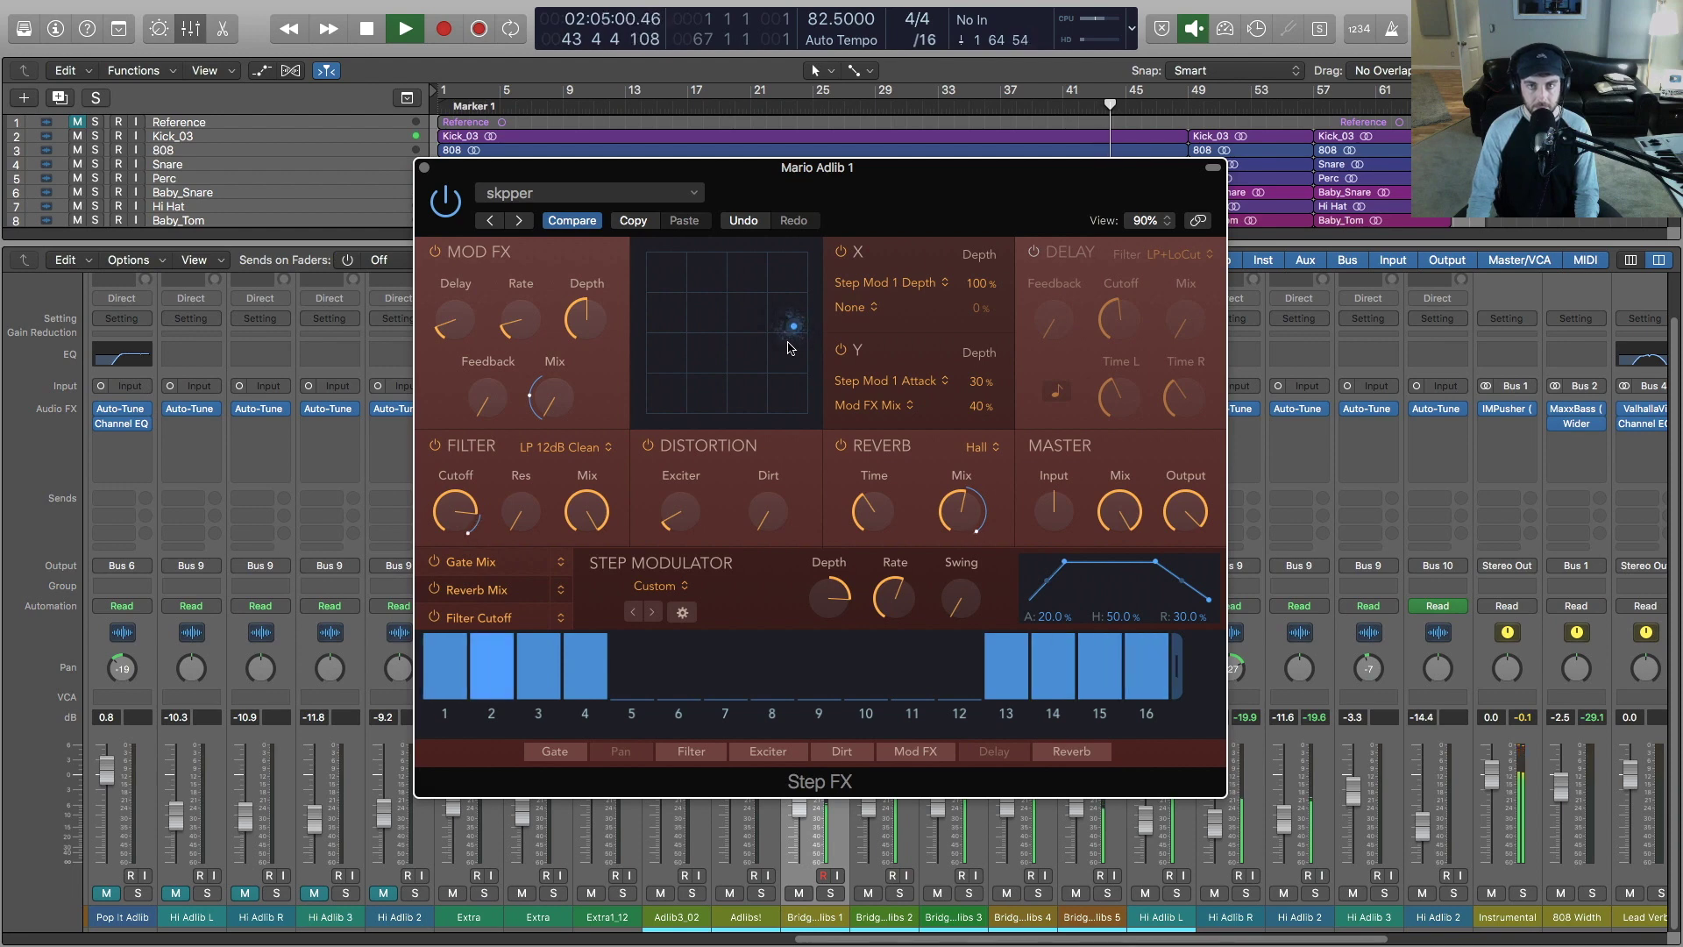
pyautogui.press('space')
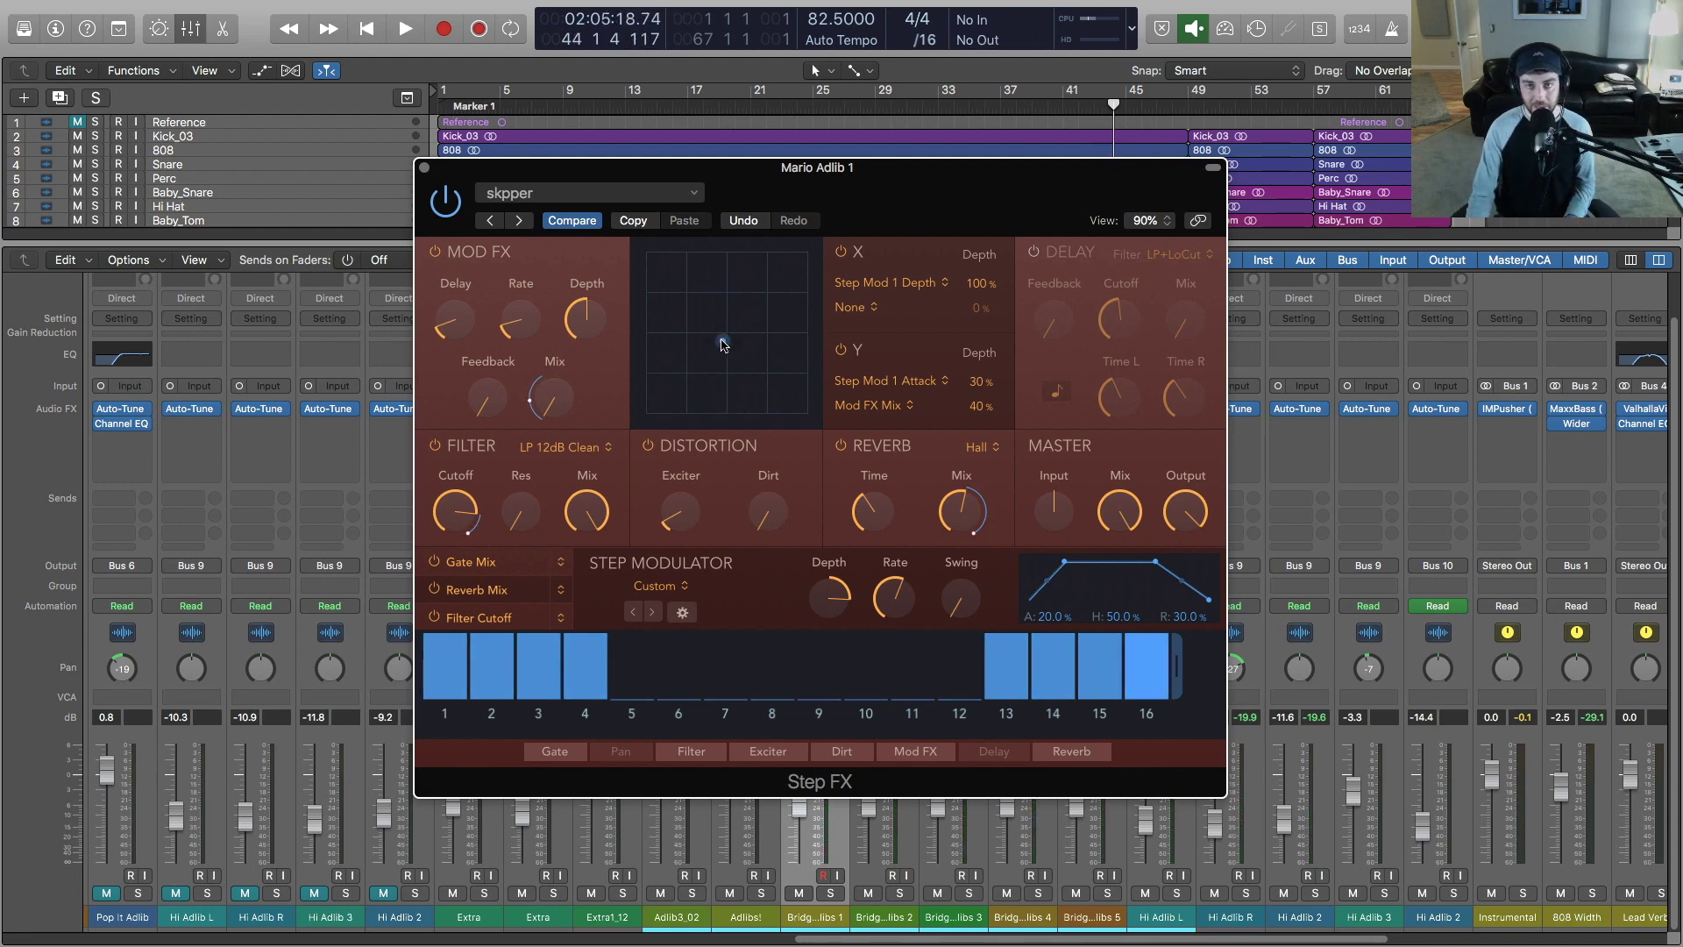
# Step: Open the Step FX XY pad's X-axis target list and dismiss it unchanged
pyautogui.click(888, 282)
pyautogui.scroll(3, 885, 263)
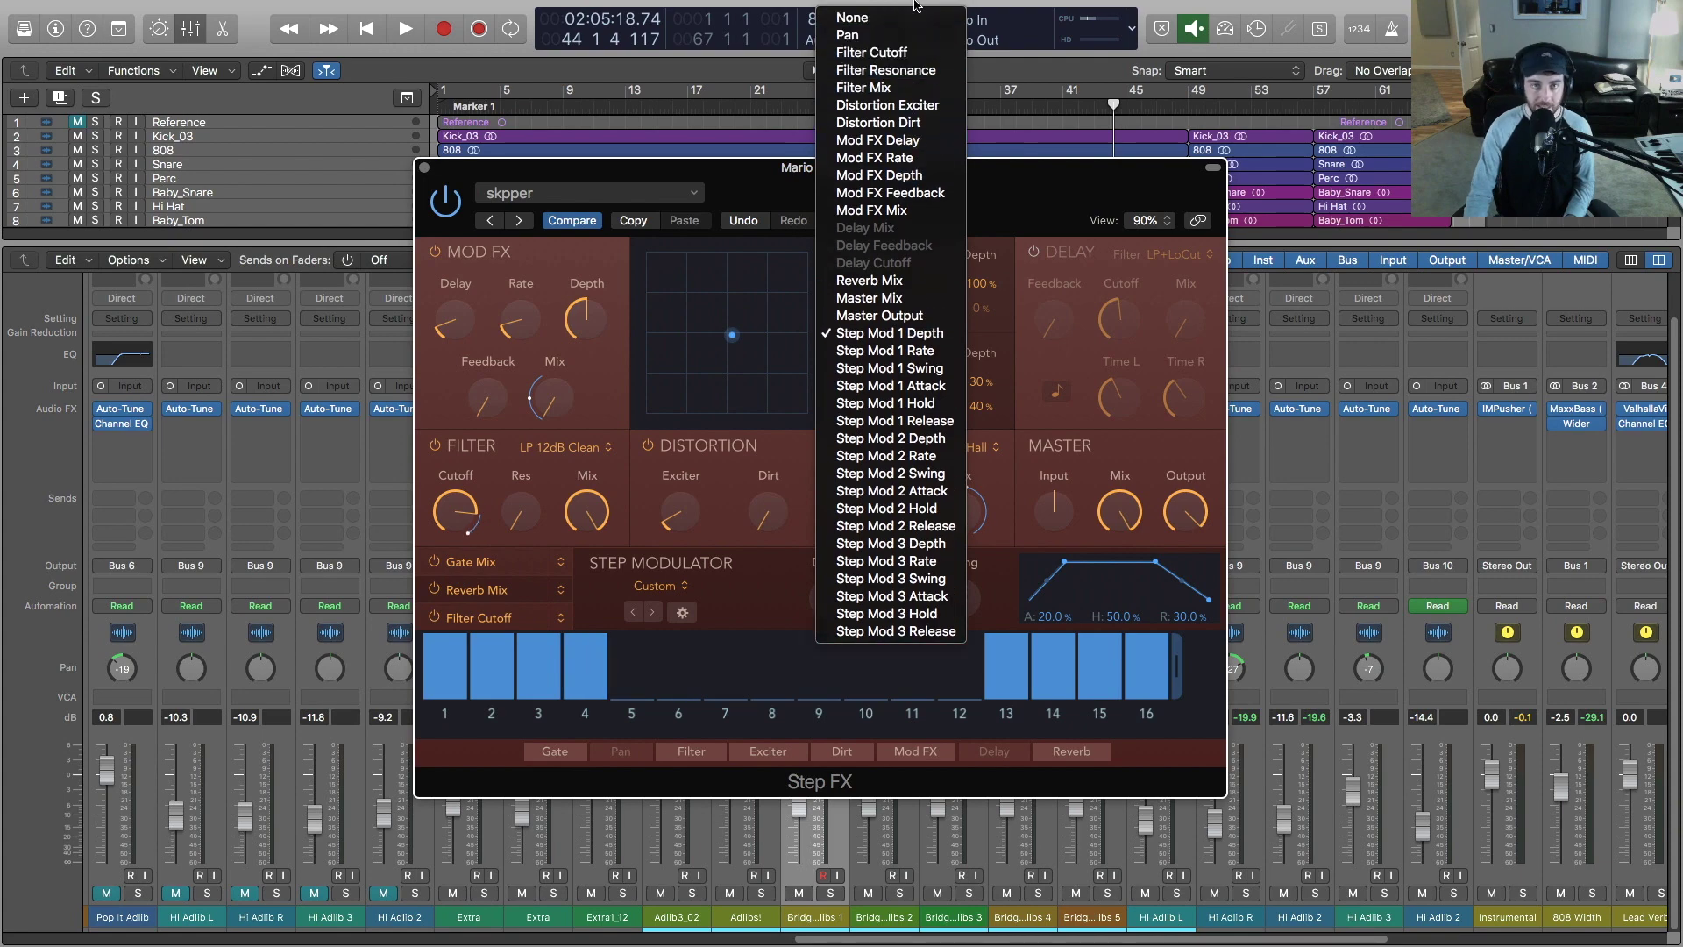
pyautogui.click(752, 305)
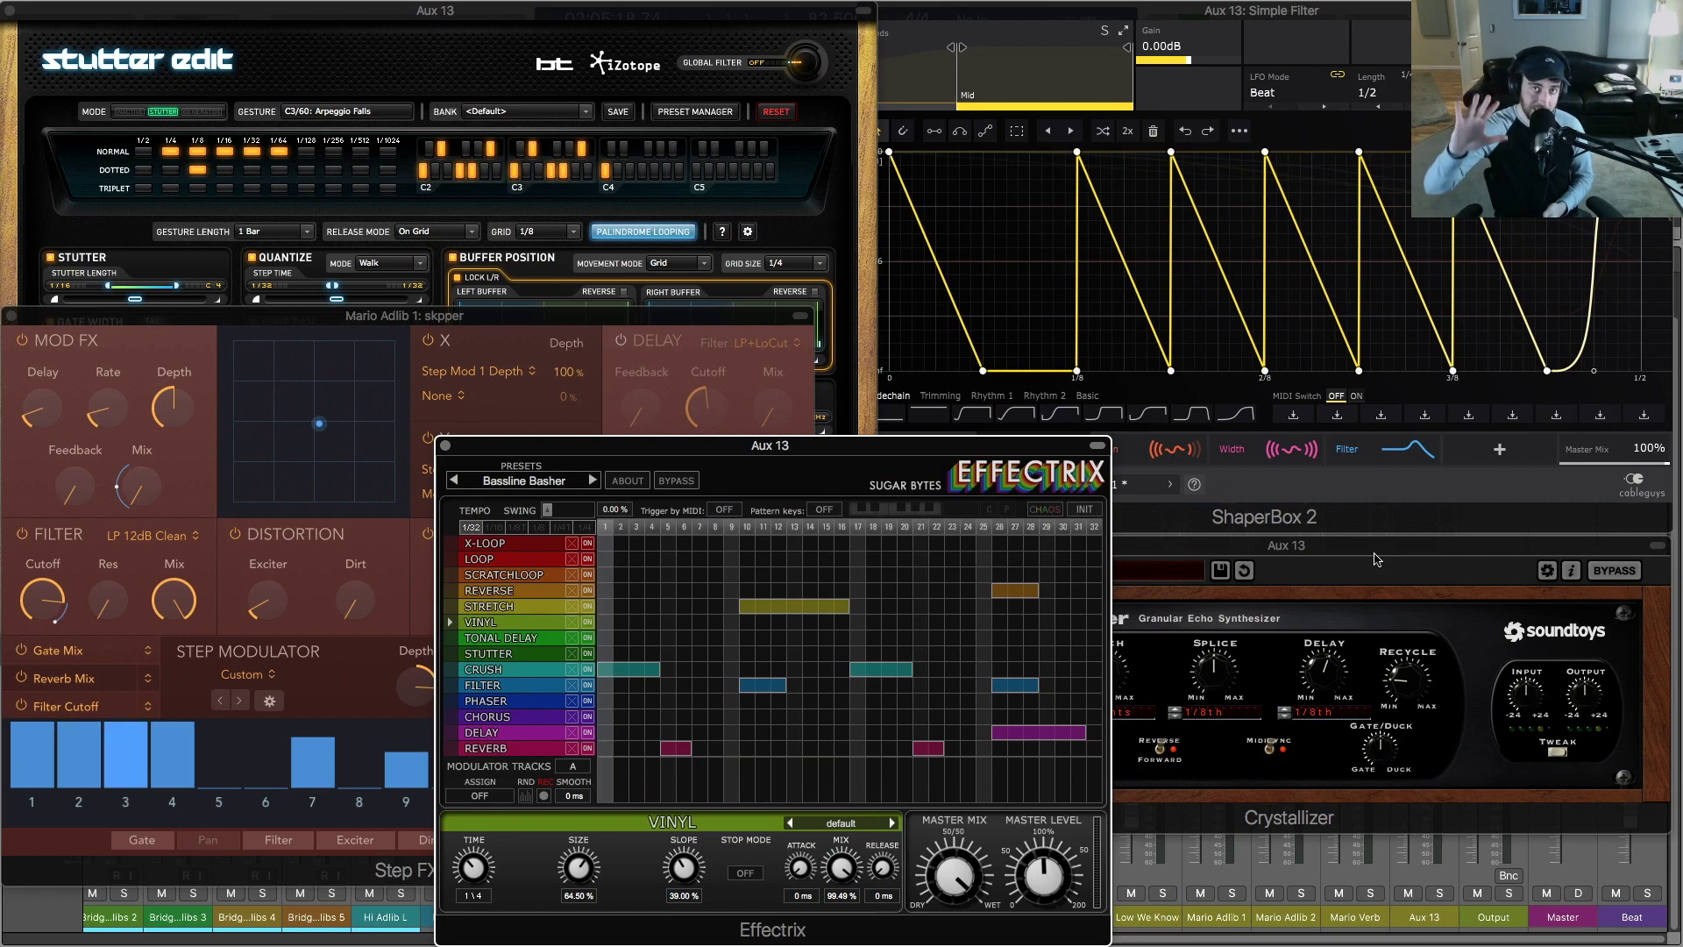